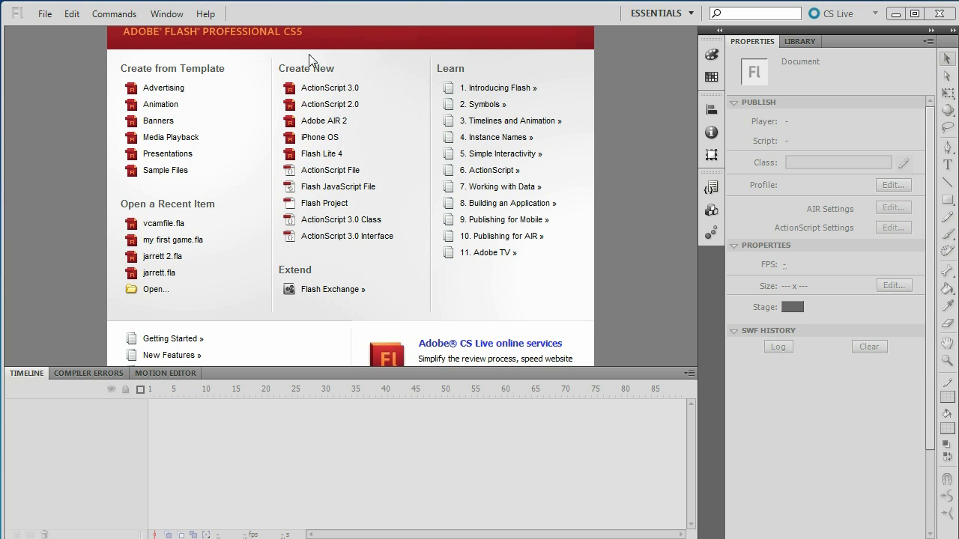
- Create a new ActionScript 2.0 document and add two more layers to its timeline
{"action": "left_click", "coordinate": [354, 109]}
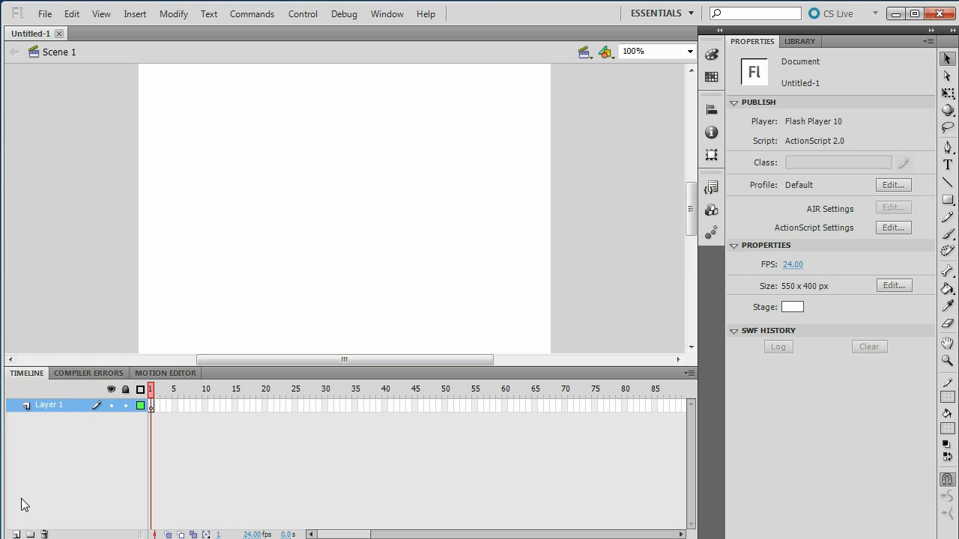
{"action": "left_click", "coordinate": [16, 534]}
{"action": "left_click", "coordinate": [15, 534]}
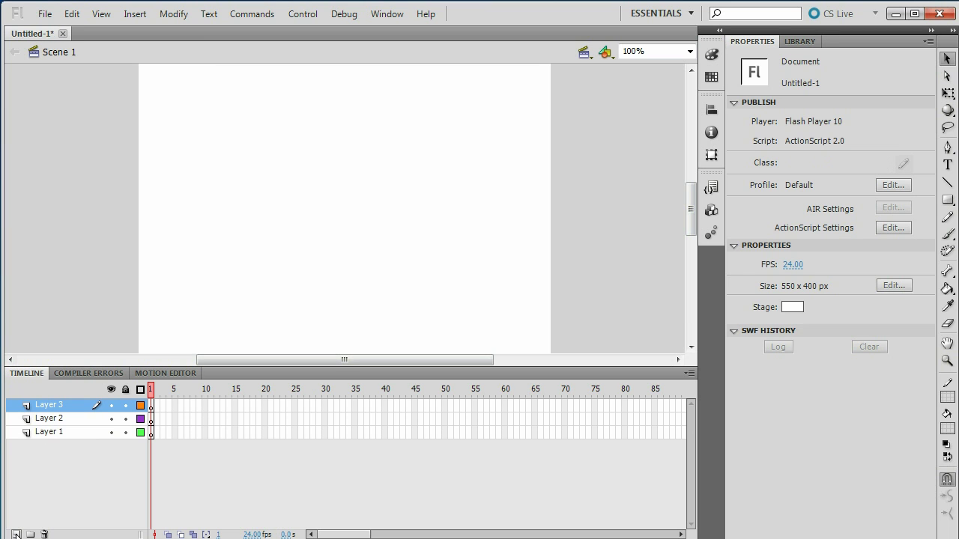
- Rename the three layers, from the uppermost down, as character, ground and vcam
{"action": "double_click", "coordinate": [51, 406]}
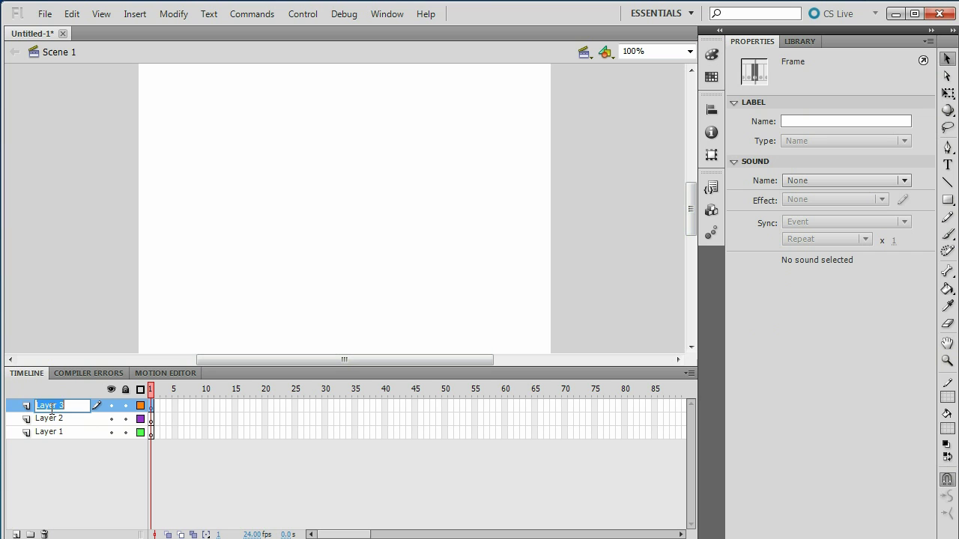
{"action": "type", "text": "character"}
{"action": "key", "text": "Return"}
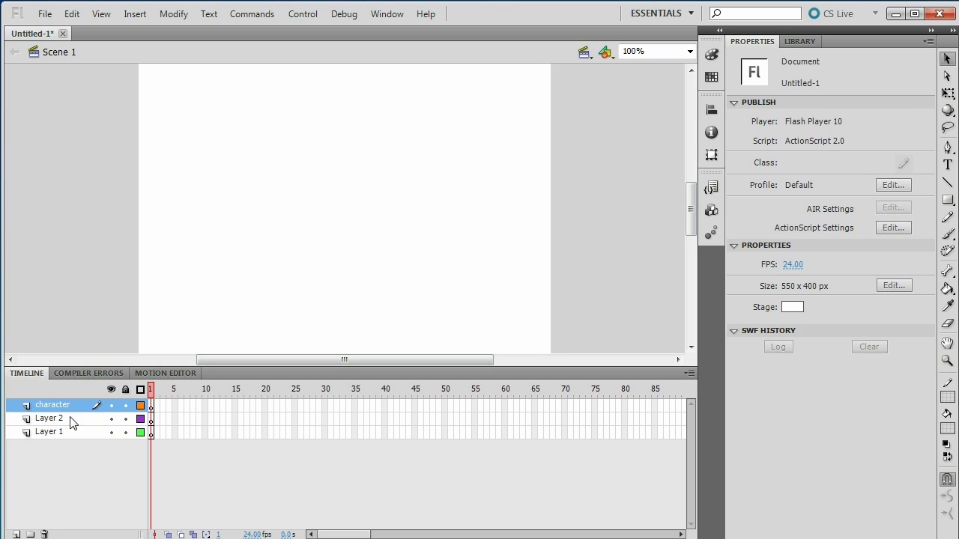
{"action": "double_click", "coordinate": [53, 420]}
{"action": "type", "text": "gro"}
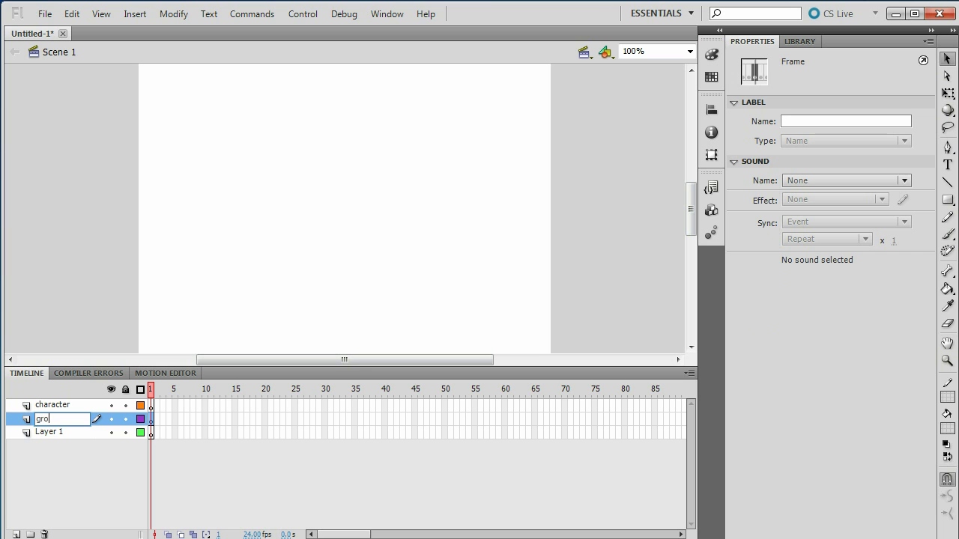
{"action": "type", "text": "und"}
{"action": "double_click", "coordinate": [53, 433]}
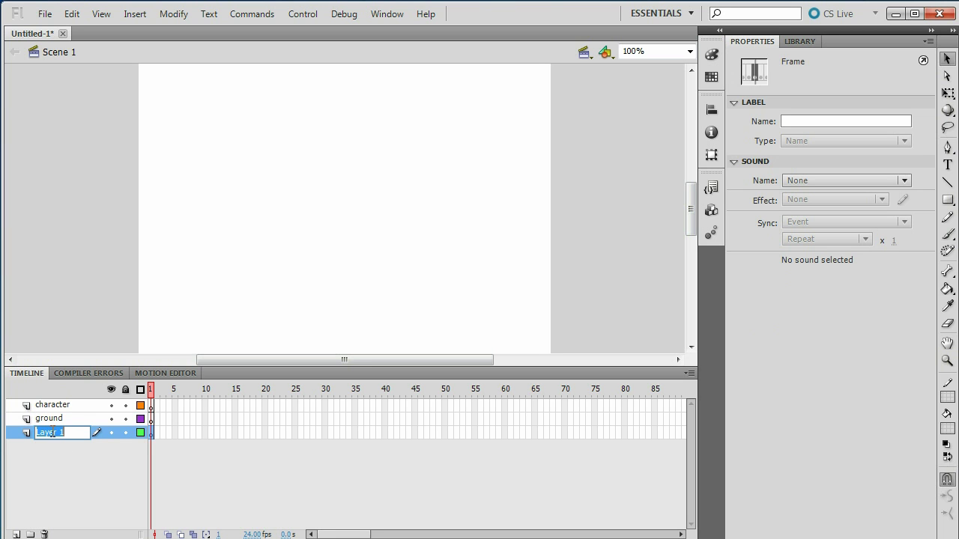
{"action": "type", "text": "vcam"}
{"action": "key", "text": "Return"}
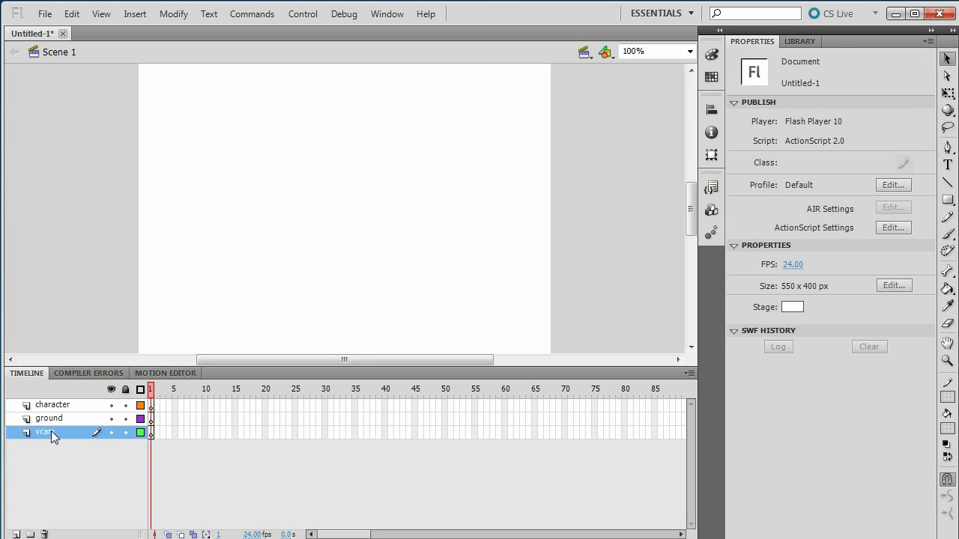
- On the character layer, draw a circle about 30.5 px wide with a blue fill and a black stroke of 3
{"action": "left_click", "coordinate": [52, 405]}
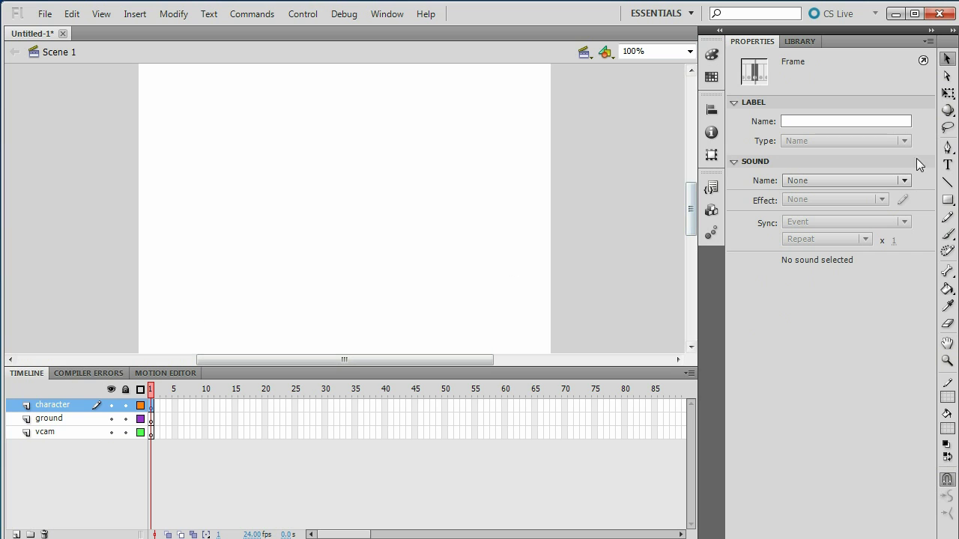
{"action": "left_click", "coordinate": [950, 201]}
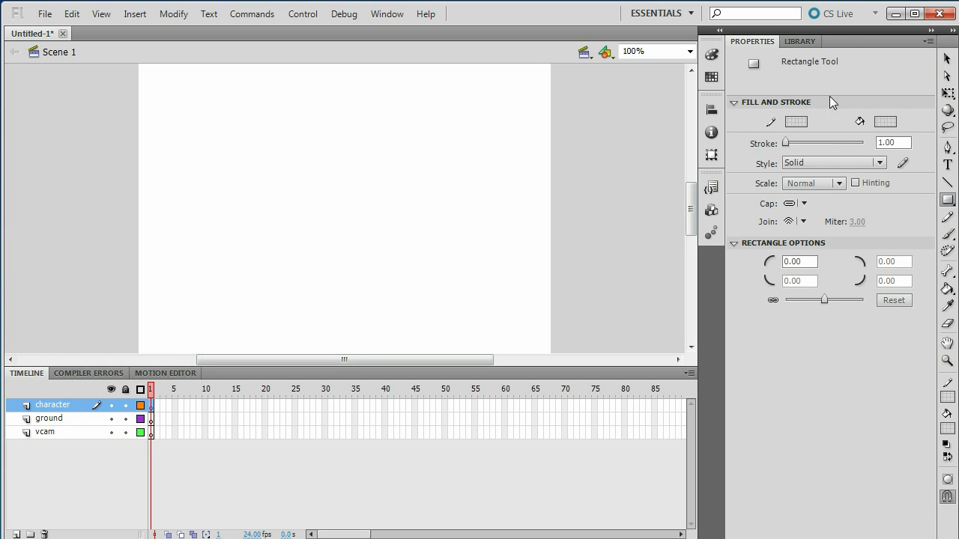
{"action": "left_click", "coordinate": [795, 121]}
{"action": "left_click", "coordinate": [793, 149]}
{"action": "left_click", "coordinate": [885, 122]}
{"action": "left_click", "coordinate": [843, 172]}
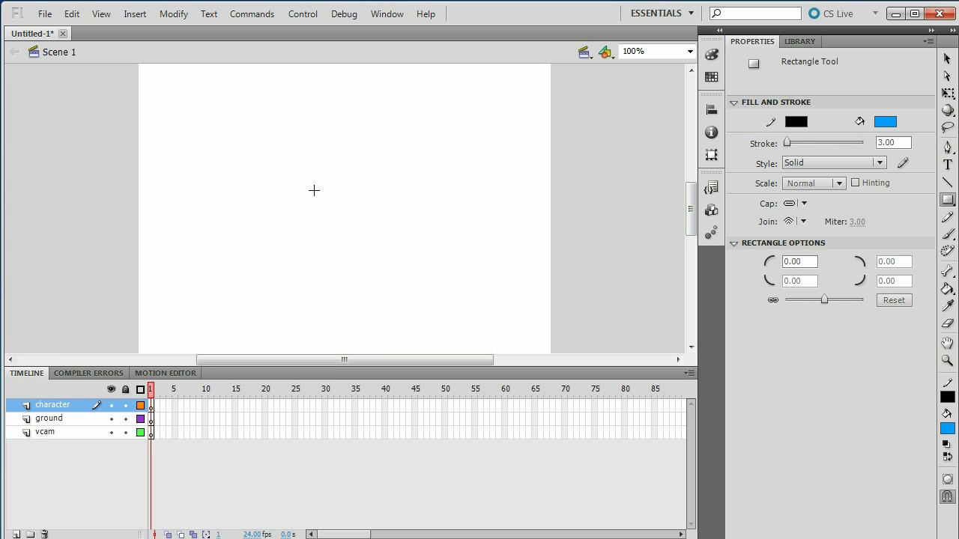
{"action": "key", "text": "o"}
{"action": "left_click_drag", "start_coordinate": [302, 177], "coordinate": [325, 203]}
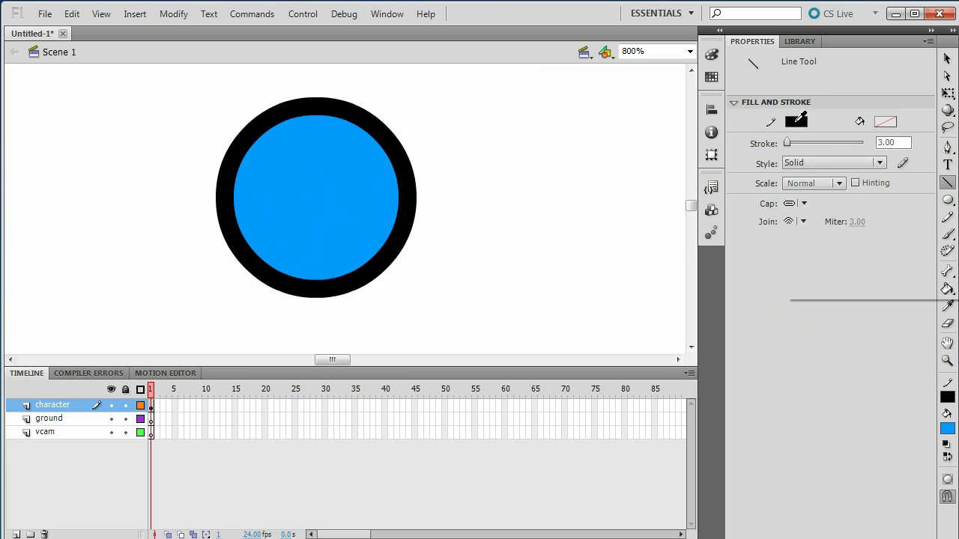
- Add a curved light grey highlight line with a stroke of 1 inside the circle's upper-left area
{"action": "left_click", "coordinate": [796, 184]}
{"action": "left_click_drag", "start_coordinate": [316, 134], "coordinate": [259, 208]}
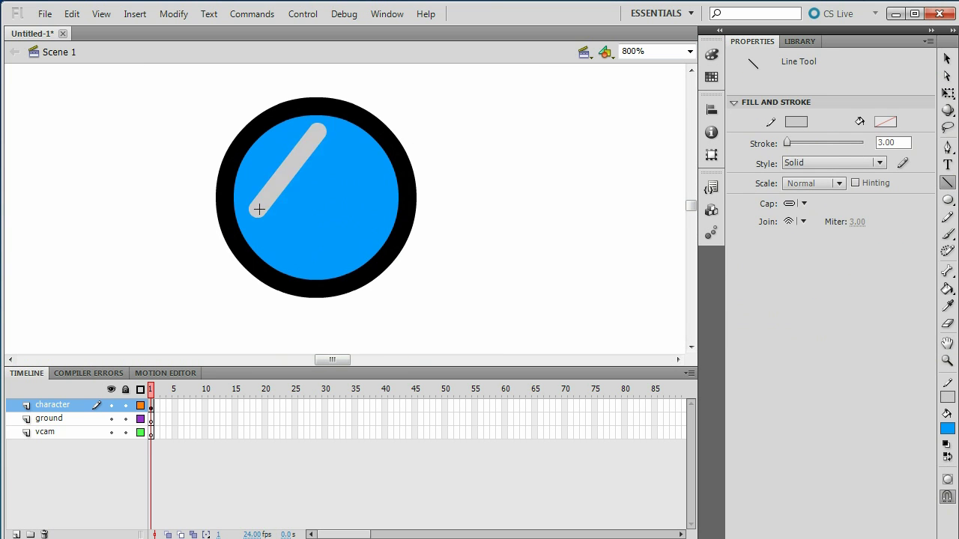
{"action": "key", "text": "ctrl+z"}
{"action": "left_click", "coordinate": [892, 142]}
{"action": "type", "text": "1"}
{"action": "left_click_drag", "start_coordinate": [308, 134], "coordinate": [257, 208]}
{"action": "key", "text": "v"}
{"action": "left_click_drag", "start_coordinate": [280, 169], "coordinate": [266, 159]}
{"action": "left_click", "coordinate": [300, 216], "text": "alt"}
{"action": "left_click", "coordinate": [364, 210], "text": "alt"}
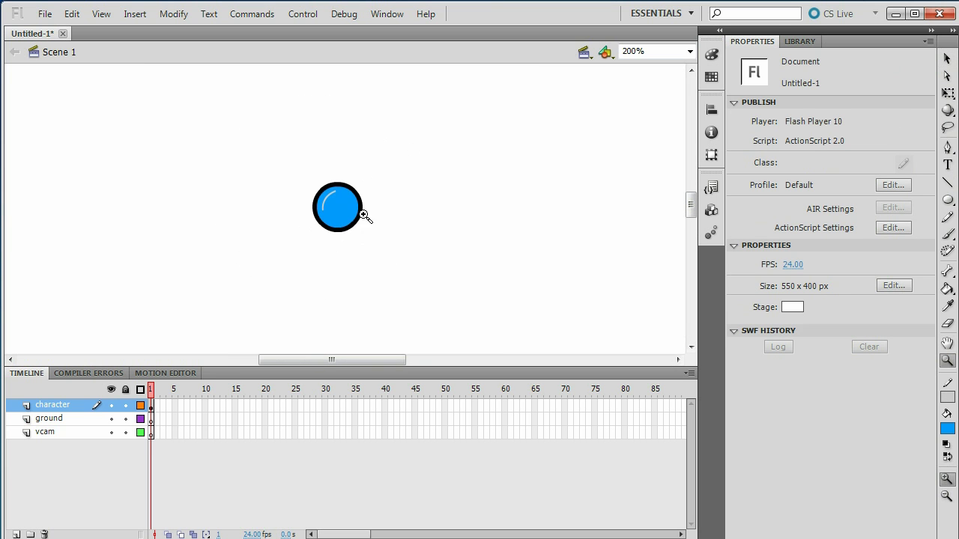
- Convert the whole circle to a movie clip symbol named character with a bottom-centre registration point
{"action": "left_click", "coordinate": [947, 59]}
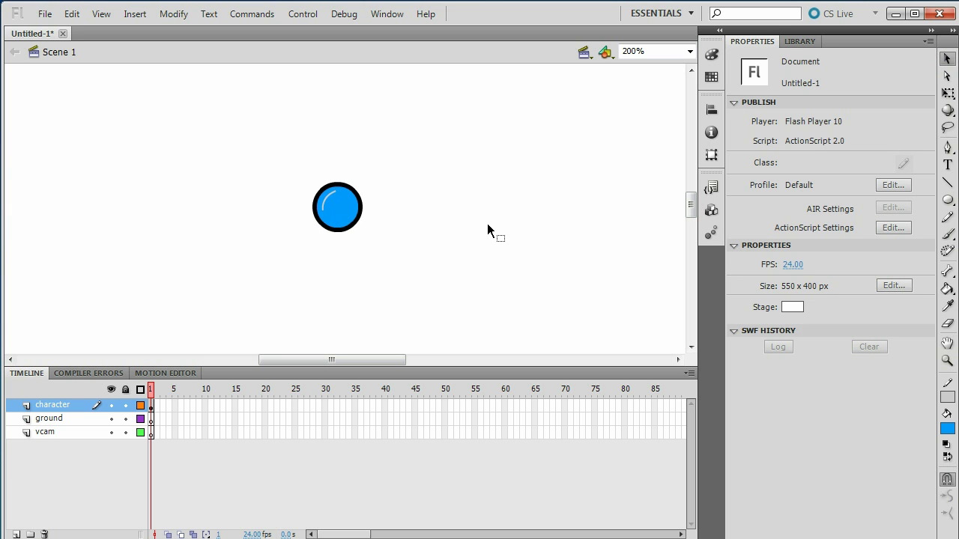
{"action": "left_click_drag", "start_coordinate": [434, 279], "coordinate": [206, 108]}
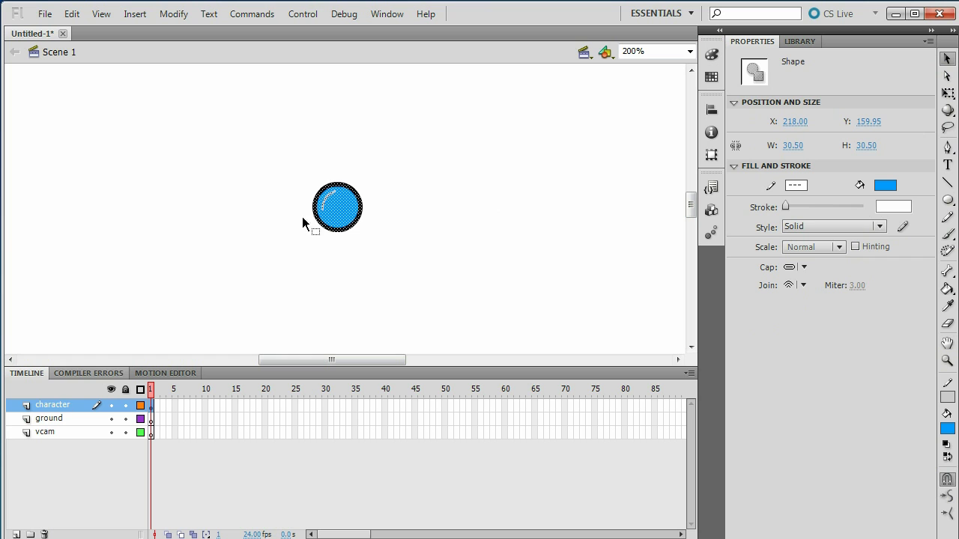
{"action": "right_click", "coordinate": [331, 211]}
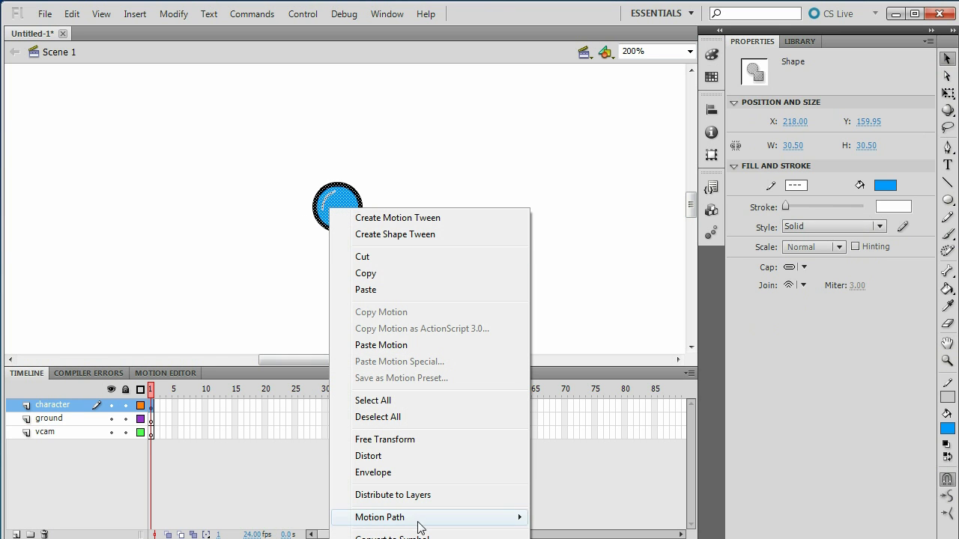
{"action": "left_click", "coordinate": [392, 537]}
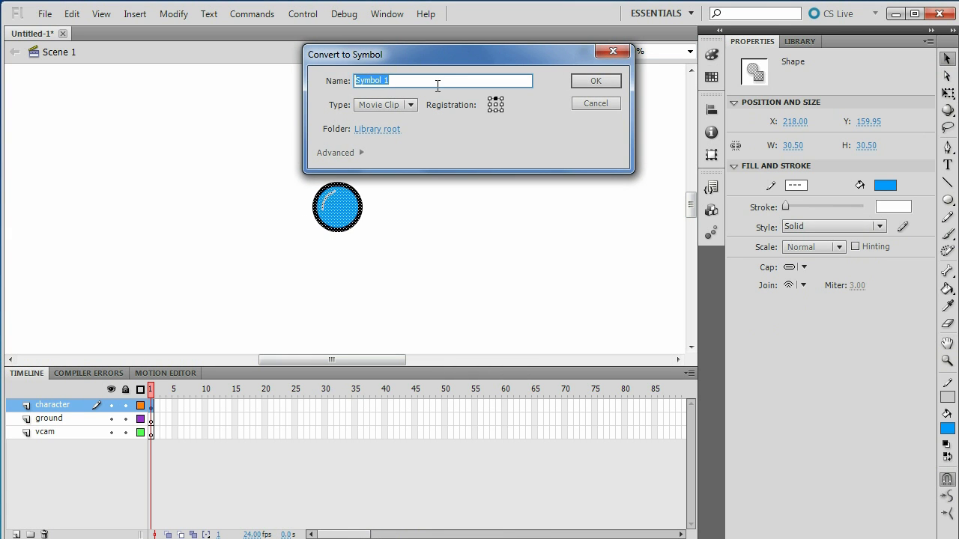
{"action": "left_click", "coordinate": [495, 110]}
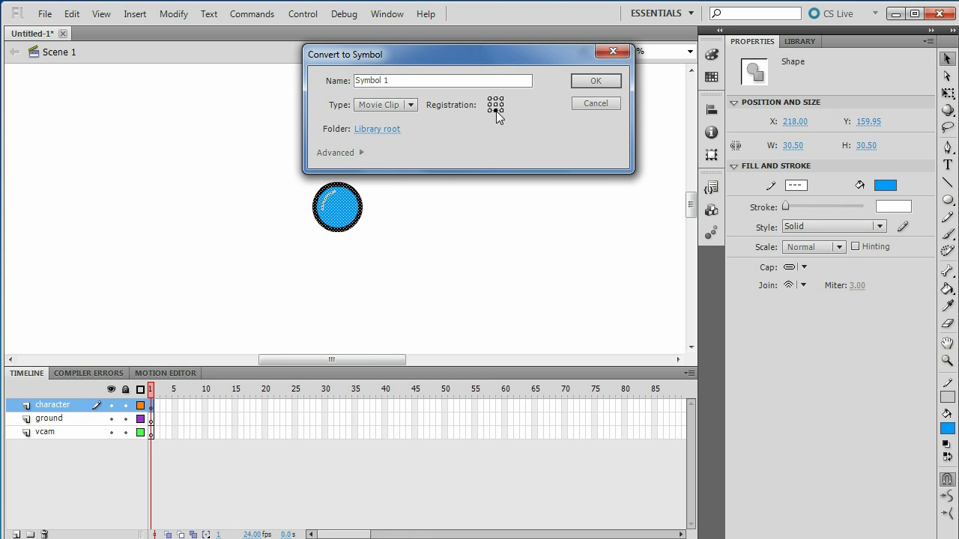
{"action": "left_click_drag", "start_coordinate": [394, 79], "coordinate": [294, 65]}
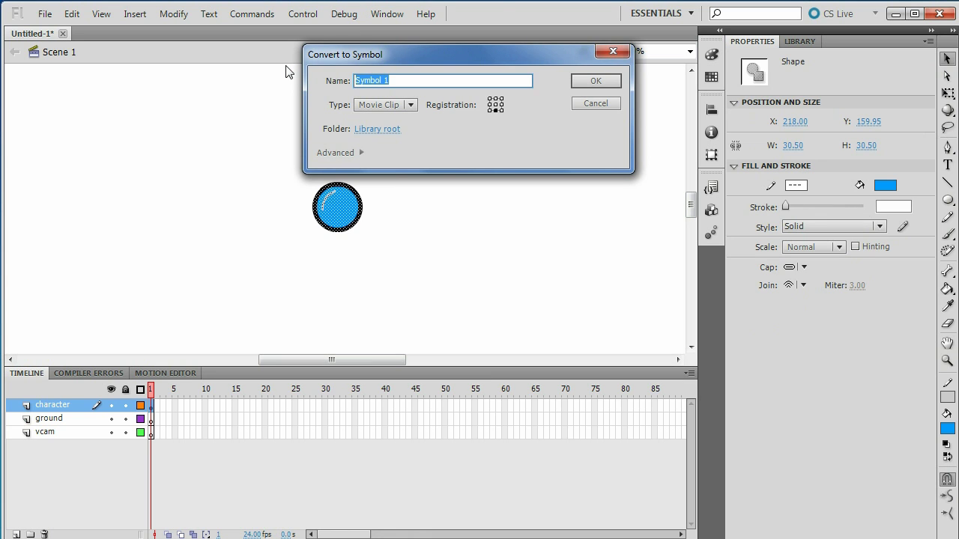
{"action": "type", "text": "character"}
{"action": "key", "text": "Return"}
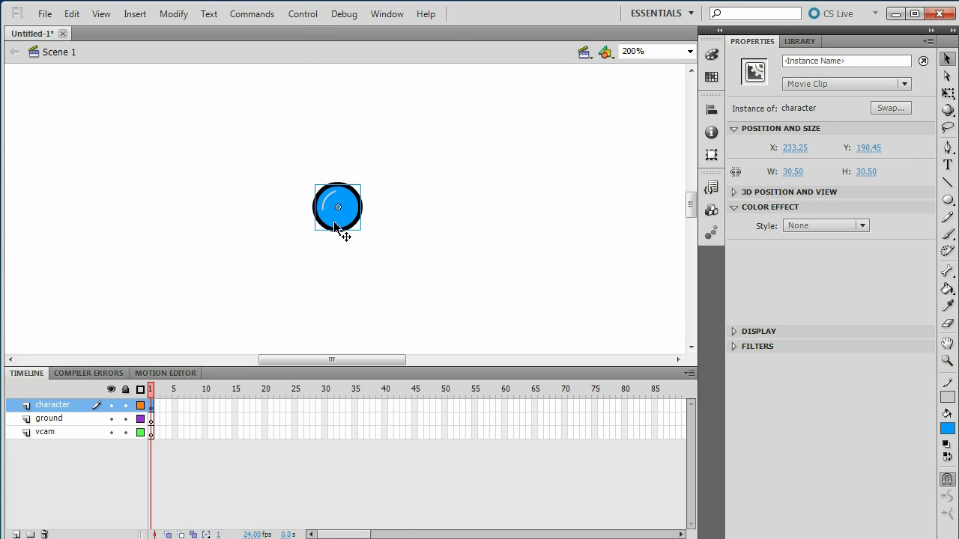
- Move the character to the stage's left side at about X 44, Y 215, and lock the character layer
{"action": "left_click", "coordinate": [688, 52]}
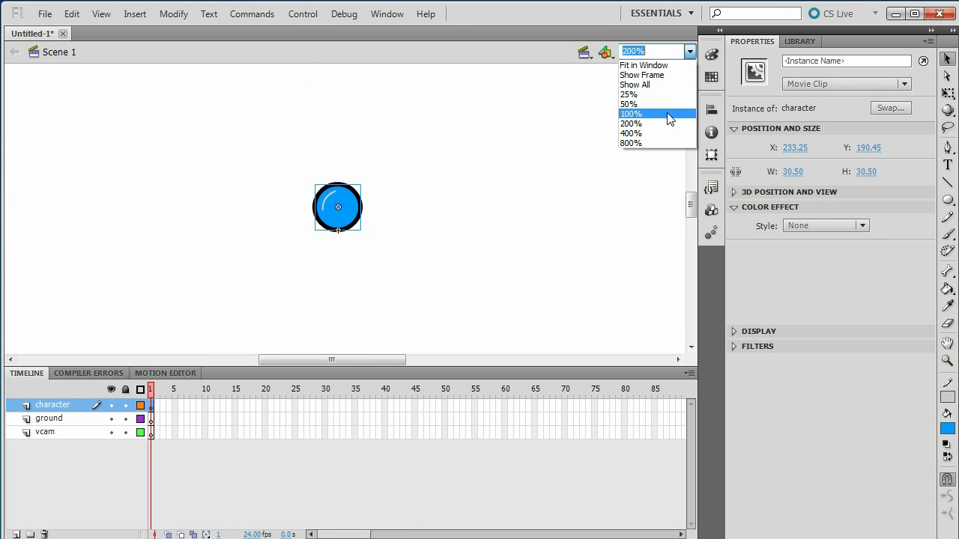
{"action": "left_click", "coordinate": [670, 112]}
{"action": "left_click_drag", "start_coordinate": [355, 199], "coordinate": [195, 229]}
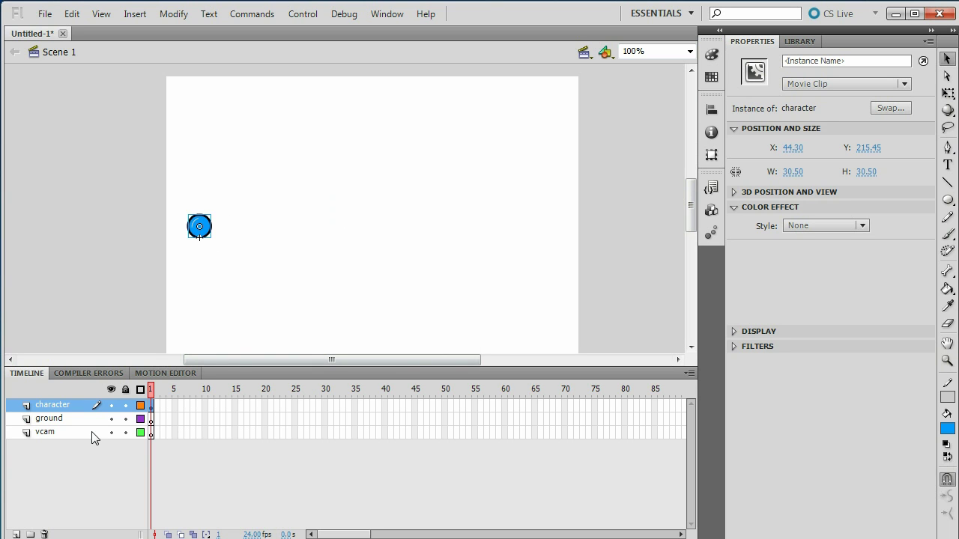
{"action": "left_click", "coordinate": [125, 406]}
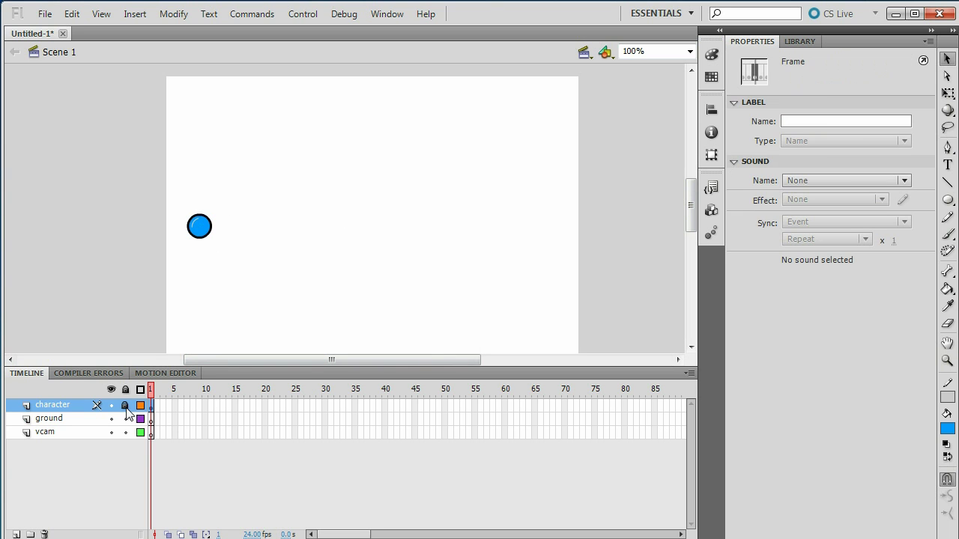
- Set up the Rectangle tool on the ground layer with a mid-grey fill, black stroke and stroke height of 4
{"action": "left_click", "coordinate": [63, 421]}
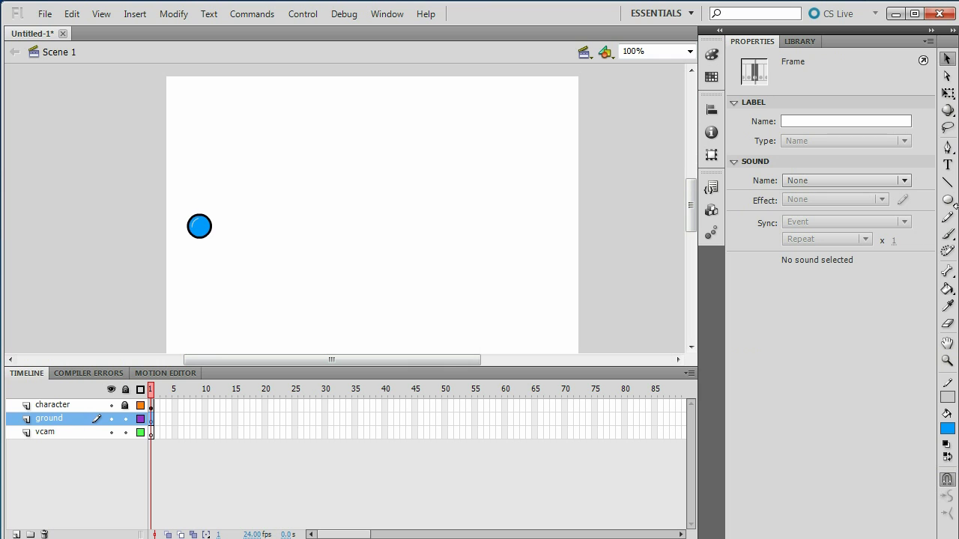
{"action": "left_click", "coordinate": [947, 201]}
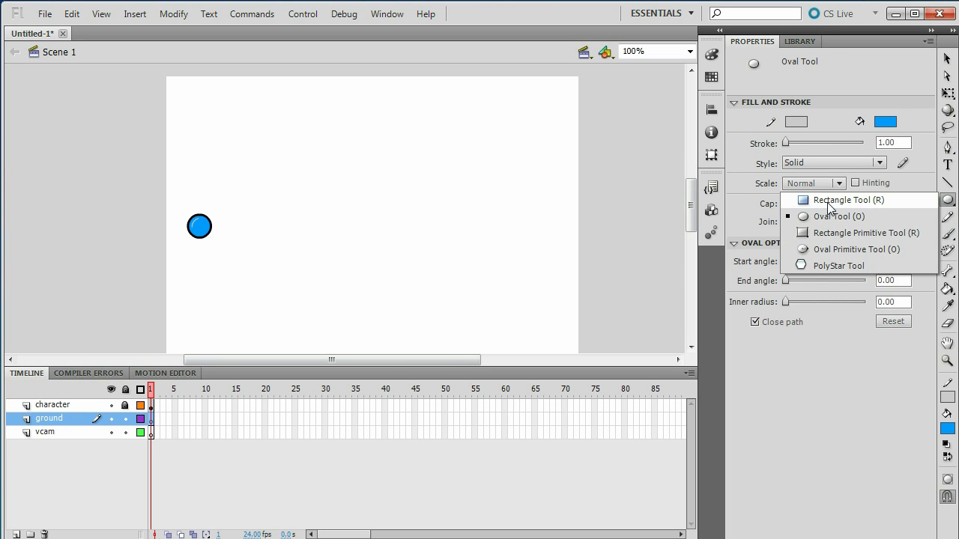
{"action": "left_click", "coordinate": [828, 202]}
{"action": "left_click", "coordinate": [881, 123]}
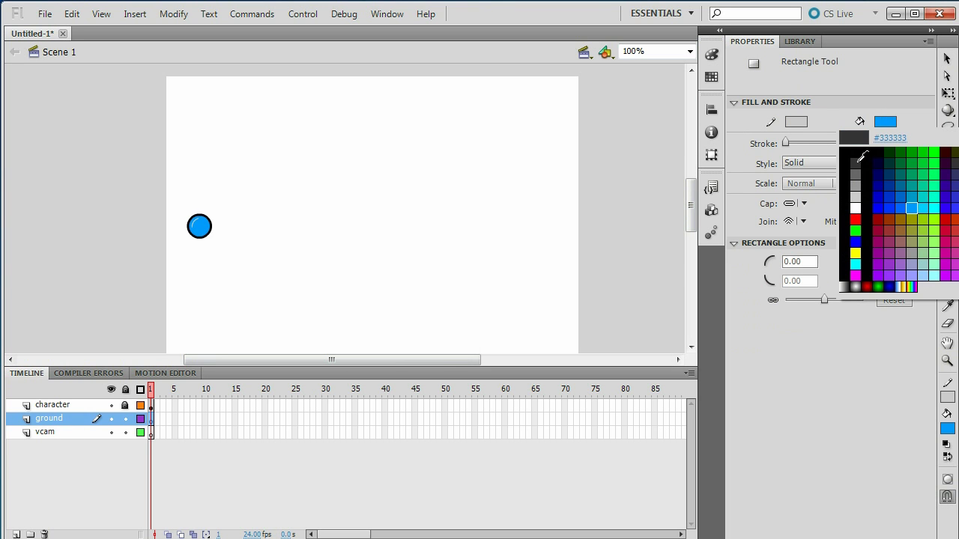
{"action": "left_click", "coordinate": [855, 186]}
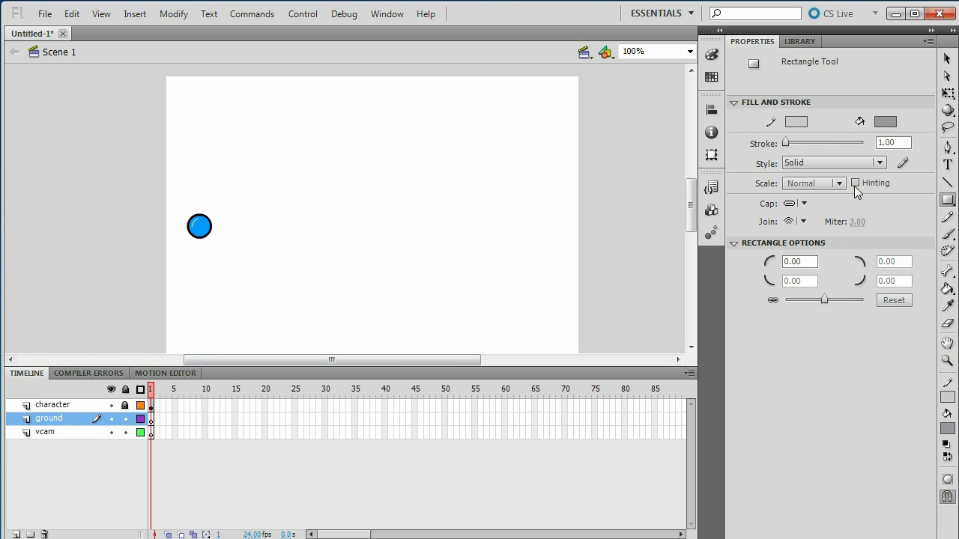
{"action": "left_click", "coordinate": [792, 123]}
{"action": "left_click", "coordinate": [787, 133]}
{"action": "left_click", "coordinate": [901, 143]}
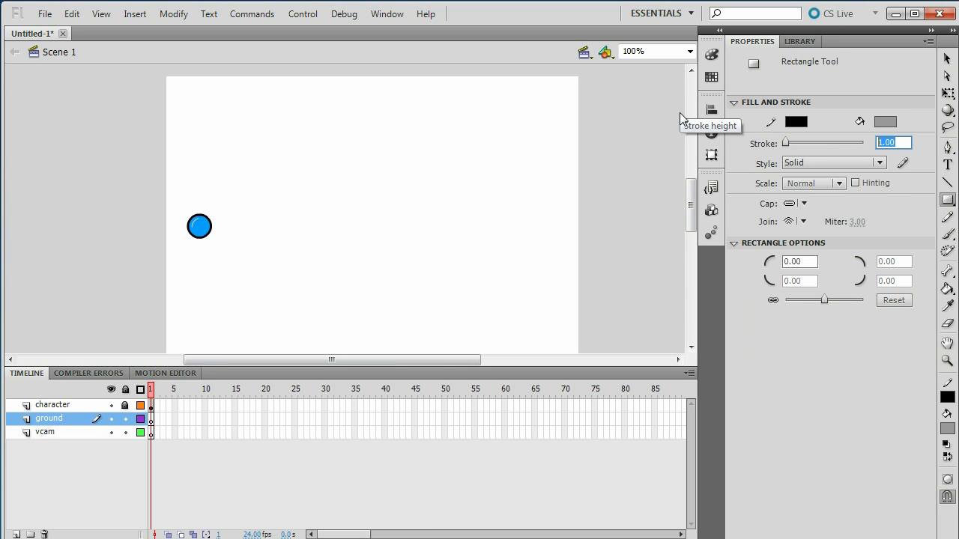
{"action": "type", "text": "4"}
{"action": "key", "text": "Return"}
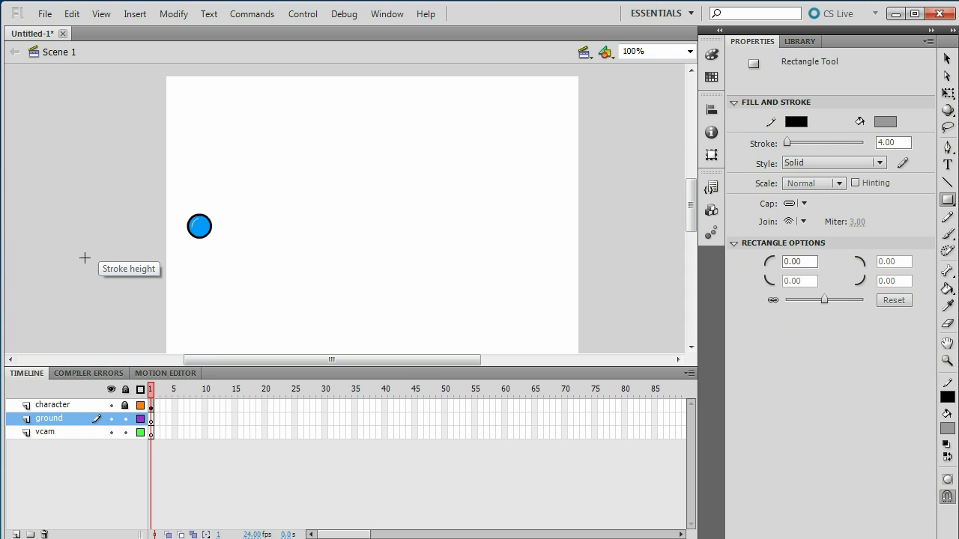
- Draw a platform about 146 by 21 px beneath the ball and duplicate small square blocks as stepping stones rising beyond it
{"action": "mouse_move", "coordinate": [173, 243]}
{"action": "left_mouse_down"}
{"action": "mouse_move", "coordinate": [274, 265]}
{"action": "mouse_move", "coordinate": [330, 255]}
{"action": "mouse_move", "coordinate": [355, 222]}
{"action": "left_mouse_up"}
{"action": "key", "text": "v"}
{"action": "double_click", "coordinate": [318, 242]}
{"action": "left_click_drag", "start_coordinate": [356, 223], "coordinate": [391, 203], "text": "alt"}
{"action": "left_click_drag", "start_coordinate": [391, 204], "coordinate": [436, 203], "text": "alt"}
{"action": "left_click_drag", "start_coordinate": [436, 203], "coordinate": [480, 203], "text": "alt"}
- Duplicate the long platform beyond the square blocks, widen the copy, and add two further platforms, the last one slightly higher
{"action": "double_click", "coordinate": [159, 249]}
{"action": "left_click_drag", "start_coordinate": [158, 249], "coordinate": [634, 249], "text": "alt"}
{"action": "key", "text": "q"}
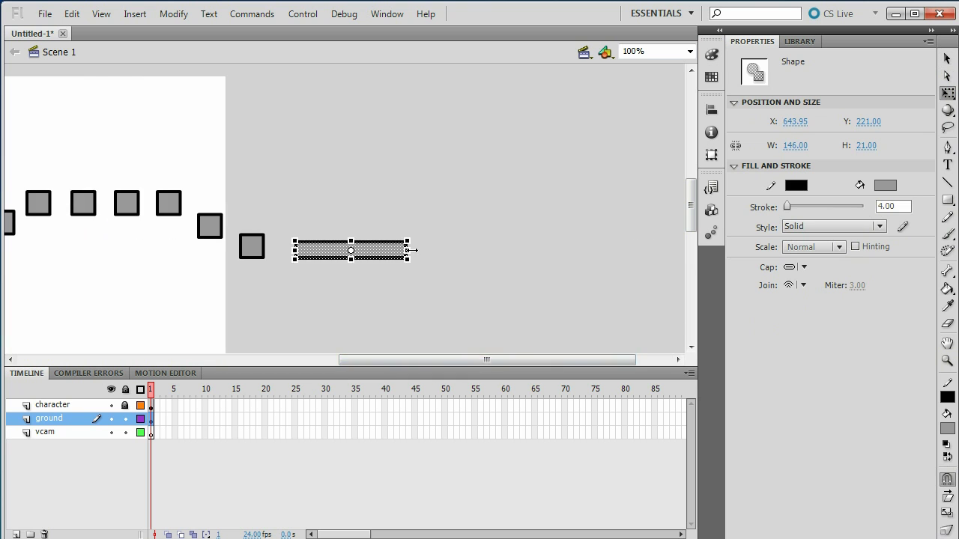
{"action": "left_click_drag", "start_coordinate": [408, 250], "coordinate": [600, 250]}
{"action": "left_click_drag", "start_coordinate": [457, 251], "coordinate": [732, 261], "text": "alt"}
{"action": "left_click_drag", "start_coordinate": [324, 255], "coordinate": [391, 255]}
{"action": "left_click_drag", "start_coordinate": [605, 254], "coordinate": [475, 256]}
{"action": "left_click_drag", "start_coordinate": [322, 249], "coordinate": [509, 228], "text": "alt"}
{"action": "left_click_drag", "start_coordinate": [661, 226], "coordinate": [629, 226]}
{"action": "left_click", "coordinate": [443, 317]}
- Convert all the platforms and blocks on the ground layer into one movie clip symbol named ground with top-centre registration
{"action": "left_click_drag", "start_coordinate": [455, 360], "coordinate": [143, 330]}
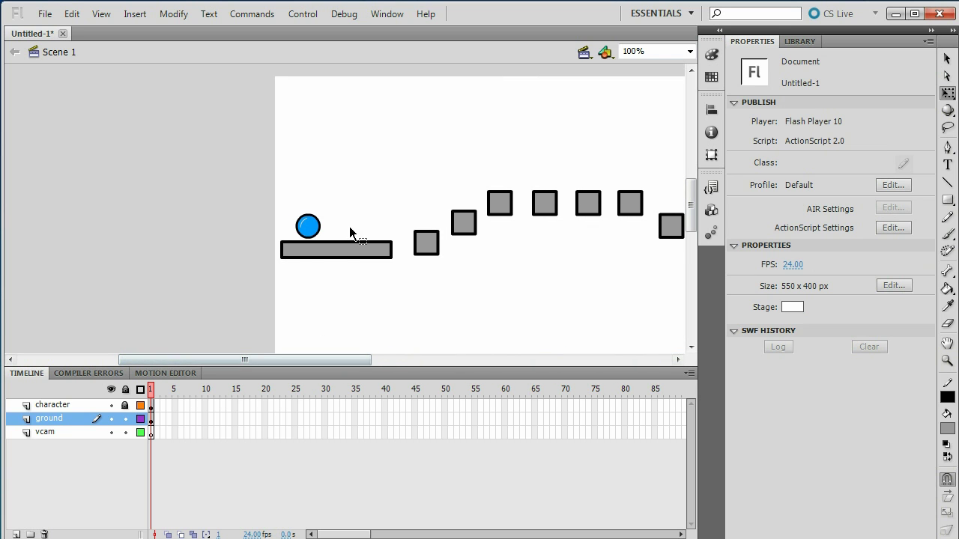
{"action": "left_click", "coordinate": [947, 59]}
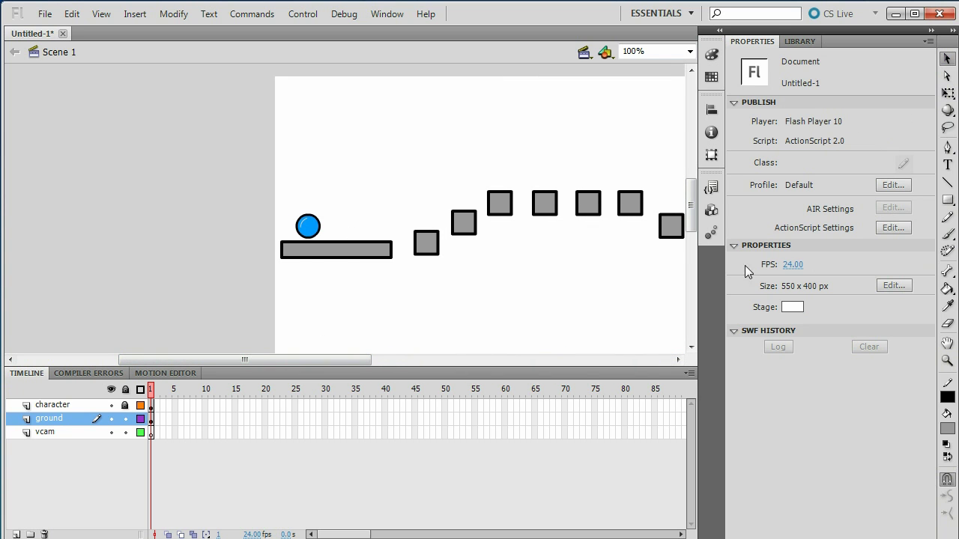
{"action": "left_click", "coordinate": [689, 51]}
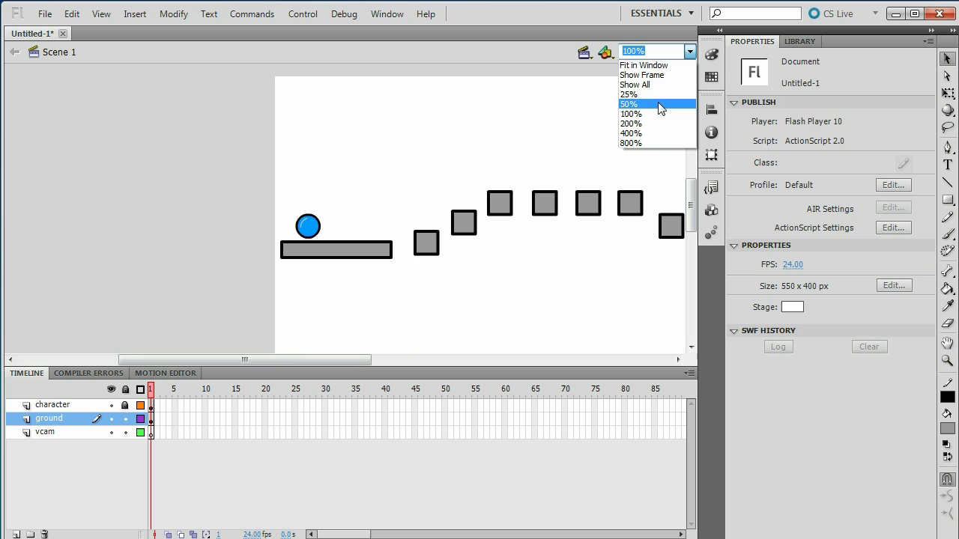
{"action": "left_click", "coordinate": [651, 98]}
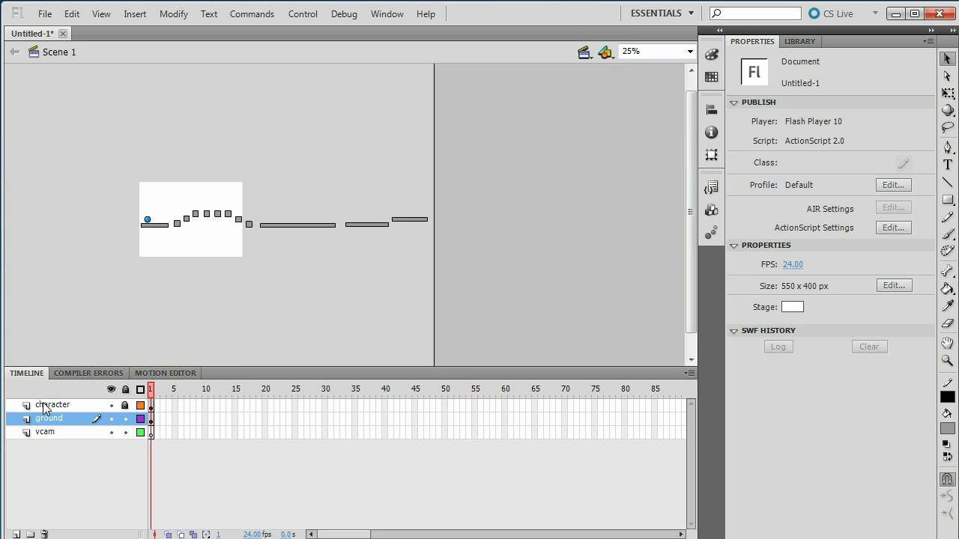
{"action": "left_click_drag", "start_coordinate": [428, 260], "coordinate": [65, 188]}
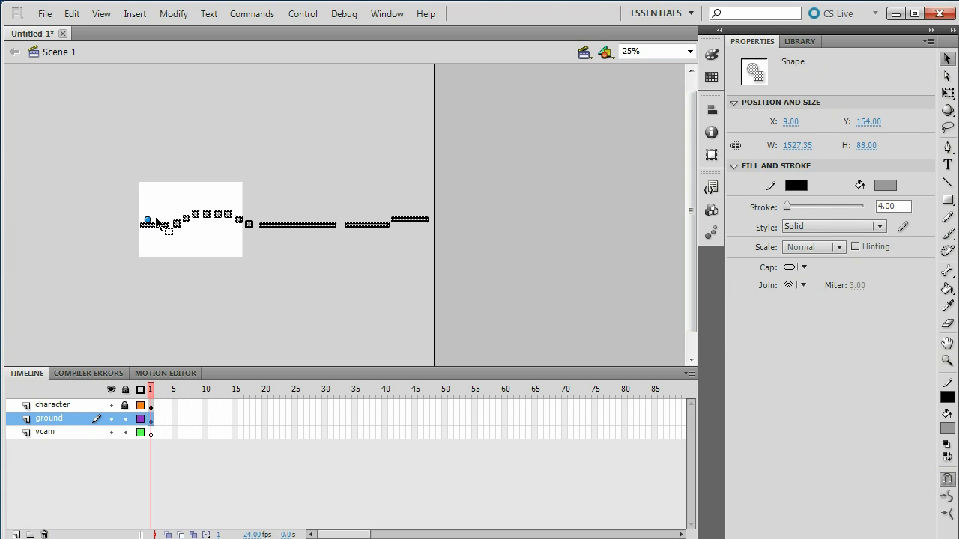
{"action": "right_click", "coordinate": [313, 224]}
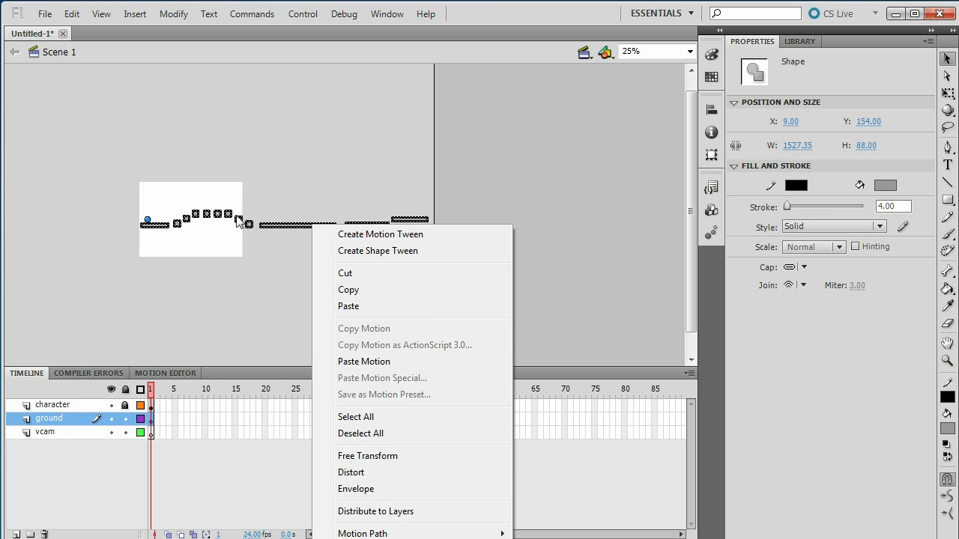
{"action": "right_click", "coordinate": [206, 214]}
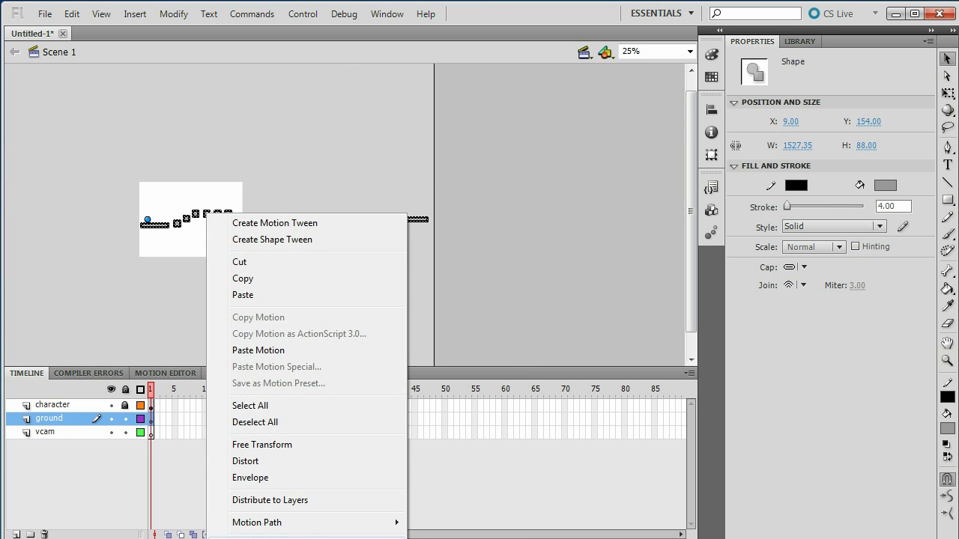
{"action": "left_click", "coordinate": [256, 538]}
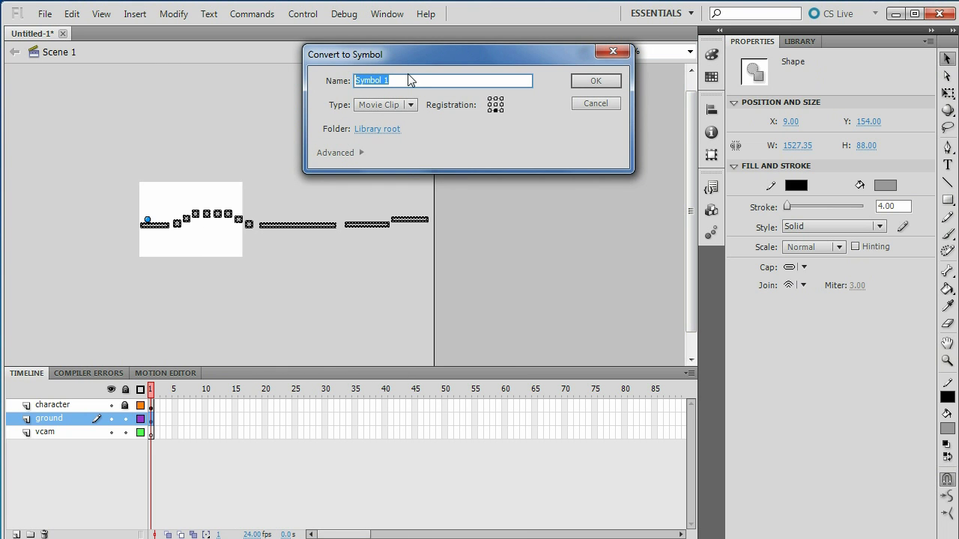
{"action": "type", "text": "ground"}
{"action": "left_click", "coordinate": [496, 100]}
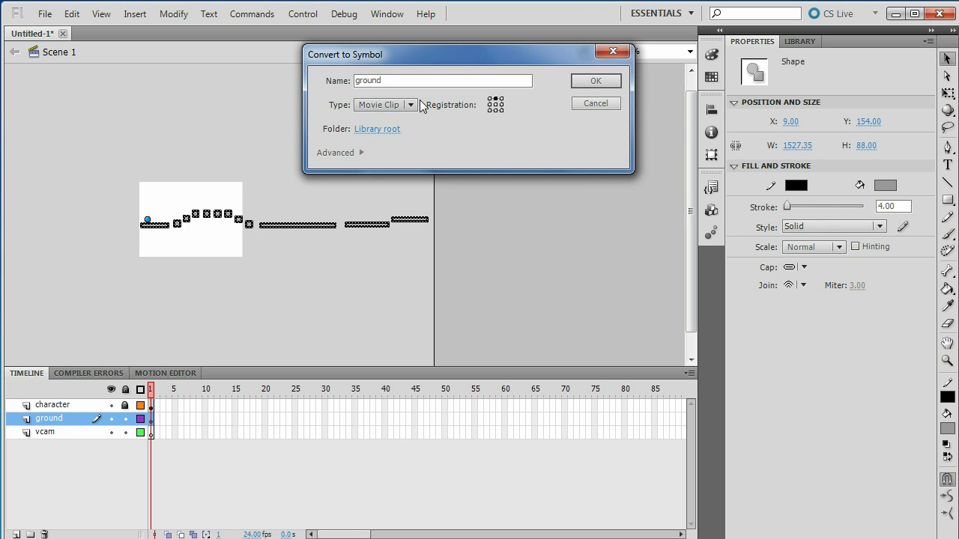
{"action": "left_click", "coordinate": [593, 81]}
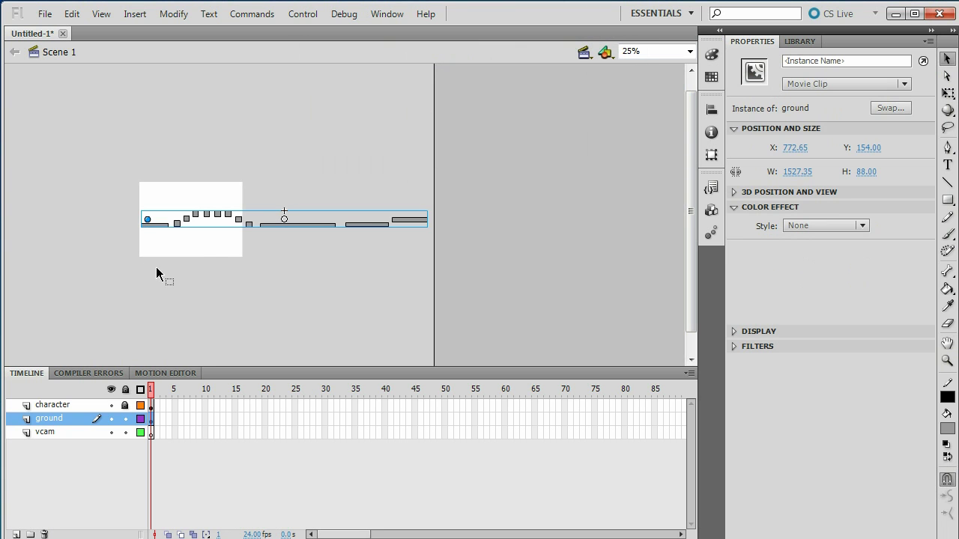
- Unlock the character layer and give the ball the instance name char
{"action": "left_click", "coordinate": [691, 52]}
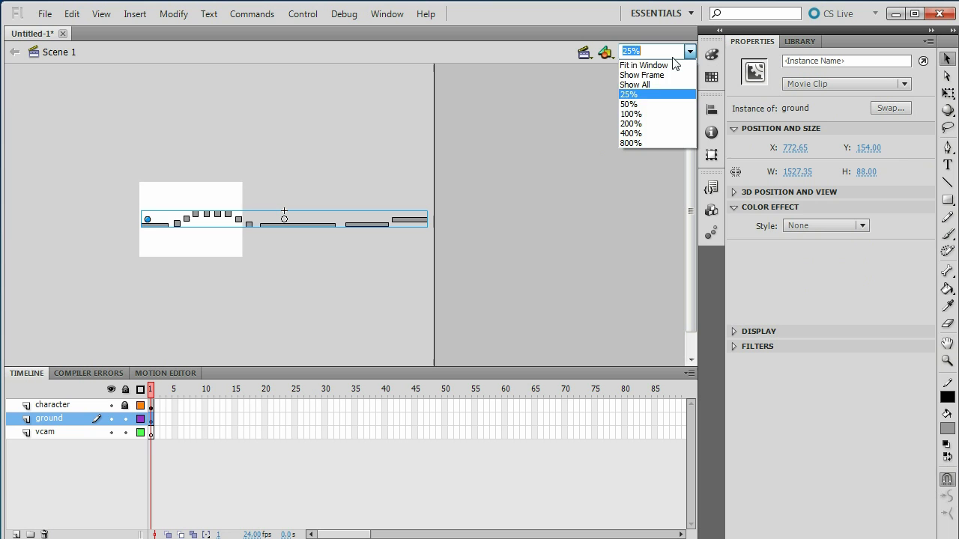
{"action": "left_click", "coordinate": [655, 116]}
{"action": "left_click_drag", "start_coordinate": [442, 359], "coordinate": [290, 360]}
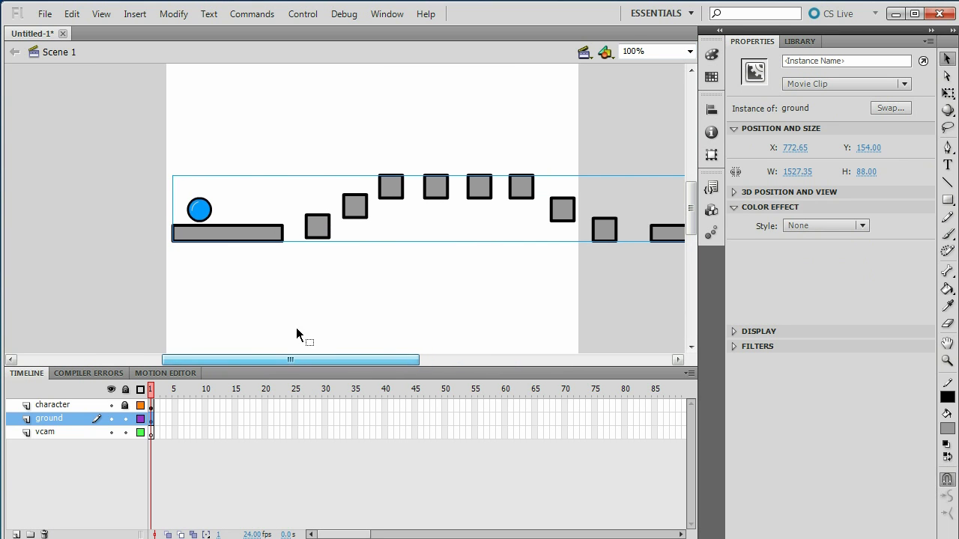
{"action": "left_click", "coordinate": [124, 405]}
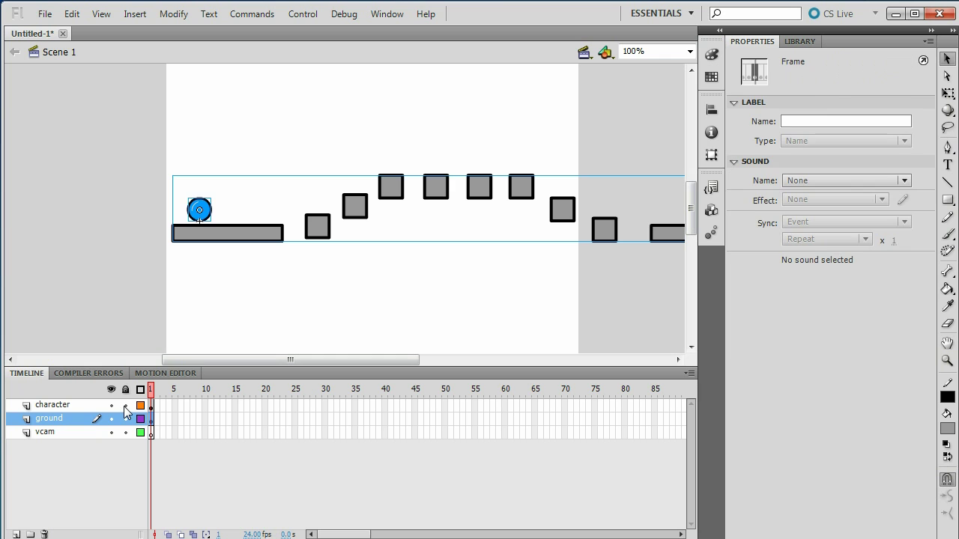
{"action": "left_click", "coordinate": [59, 405]}
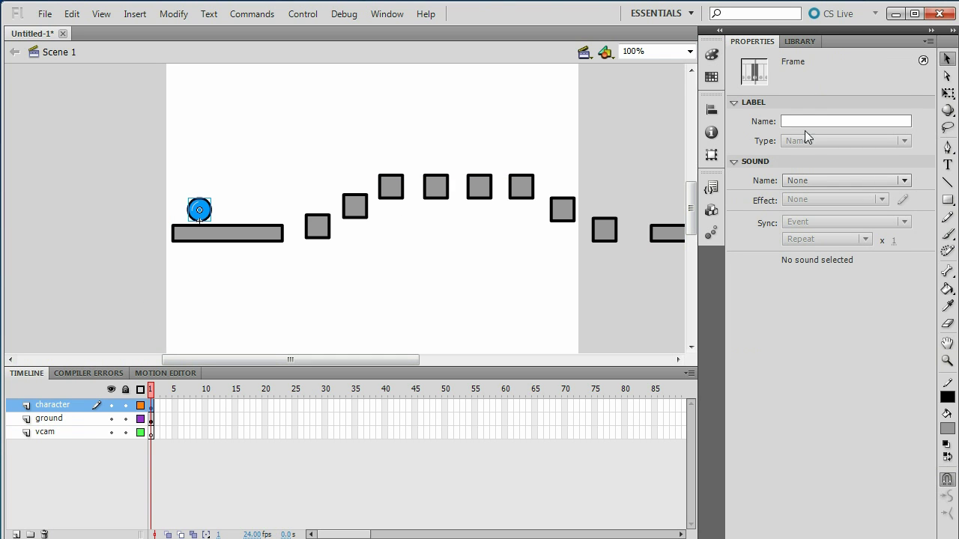
{"action": "left_click", "coordinate": [205, 209]}
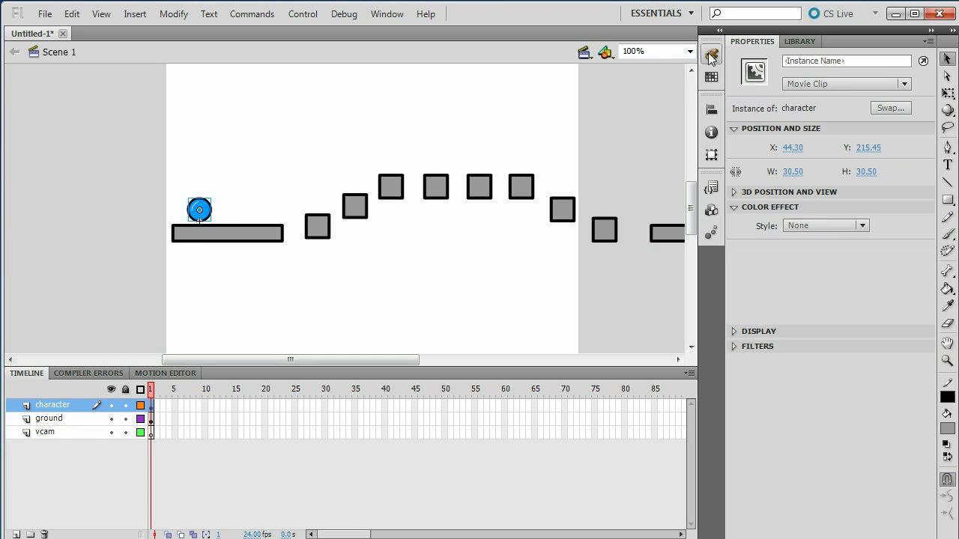
{"action": "left_click", "coordinate": [821, 62]}
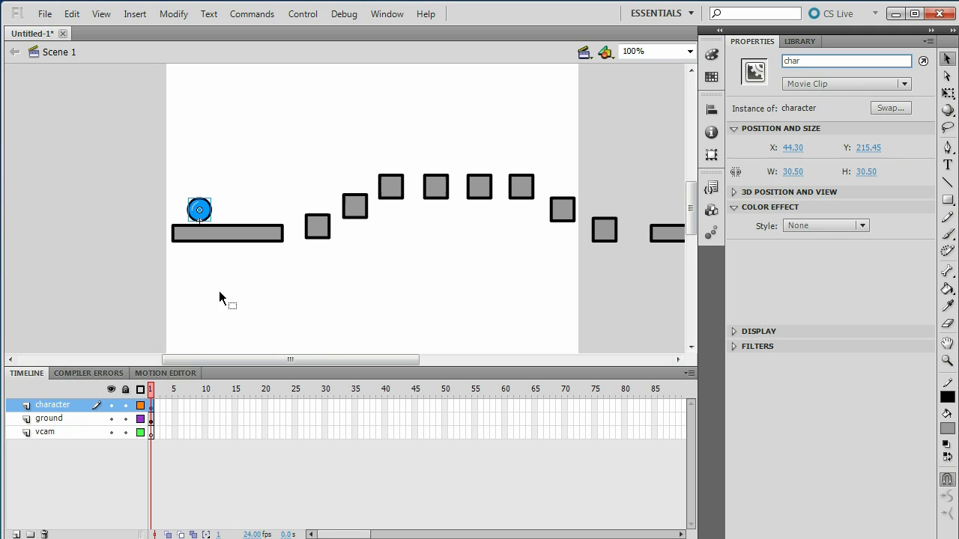
- Give the ground movie clip on the stage the instance name ground
{"action": "left_click", "coordinate": [248, 237]}
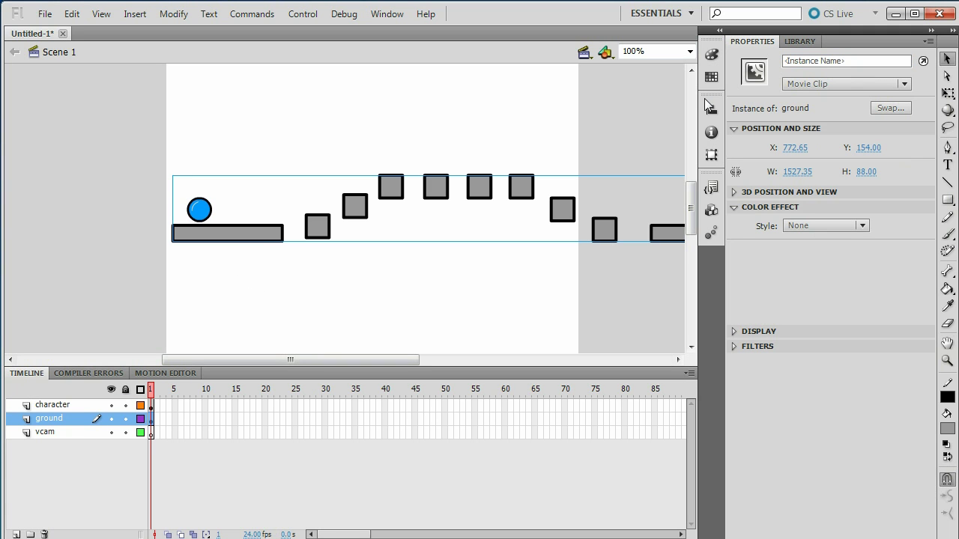
{"action": "left_click", "coordinate": [820, 61]}
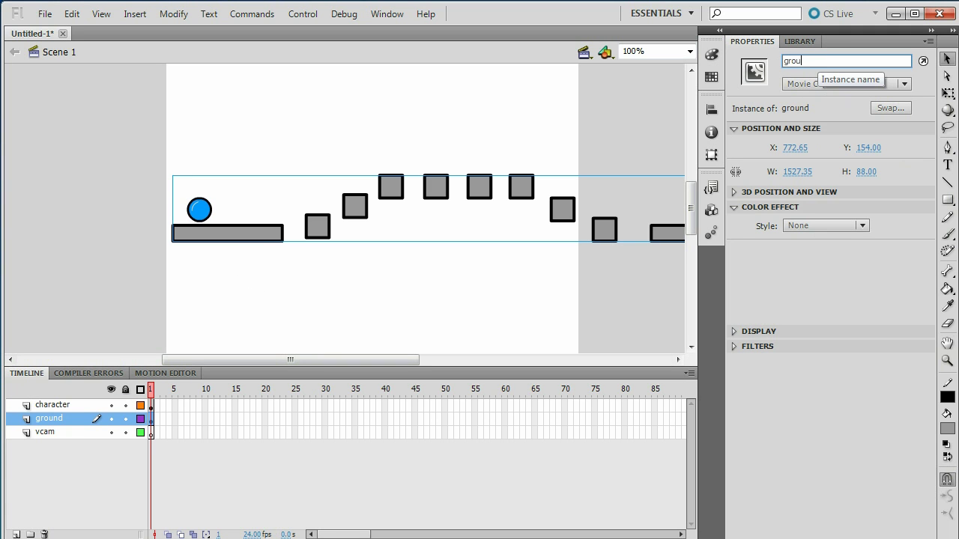
{"action": "left_click", "coordinate": [379, 120]}
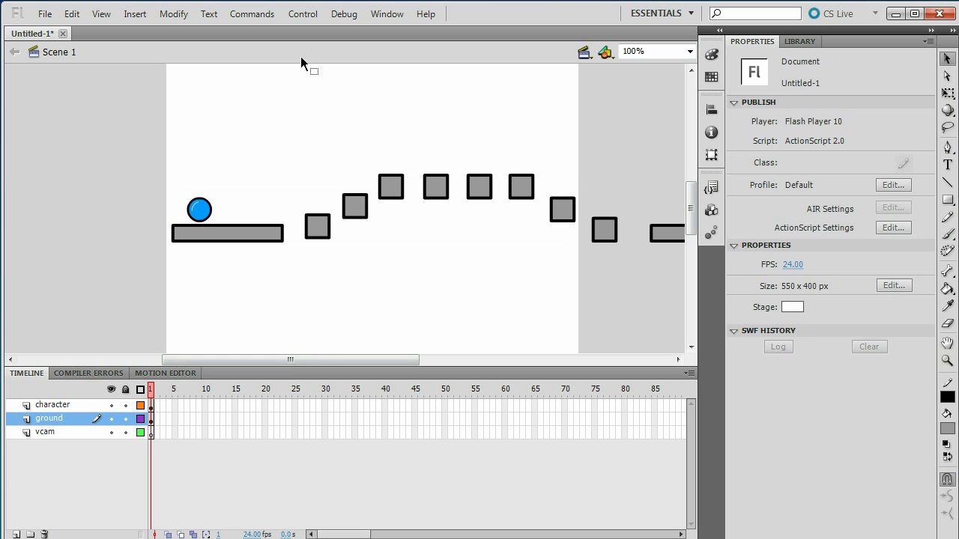
- Open the ball's Actions and copy the full CHARACTER script, without its heading, from the codes file in Notepad
{"action": "left_click", "coordinate": [200, 211]}
{"action": "right_click", "coordinate": [200, 211]}
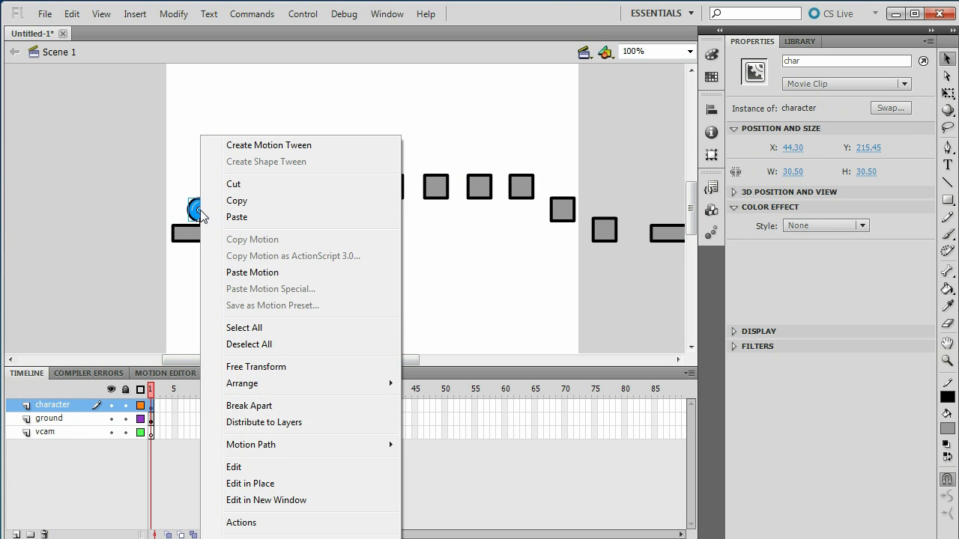
{"action": "left_click", "coordinate": [239, 523]}
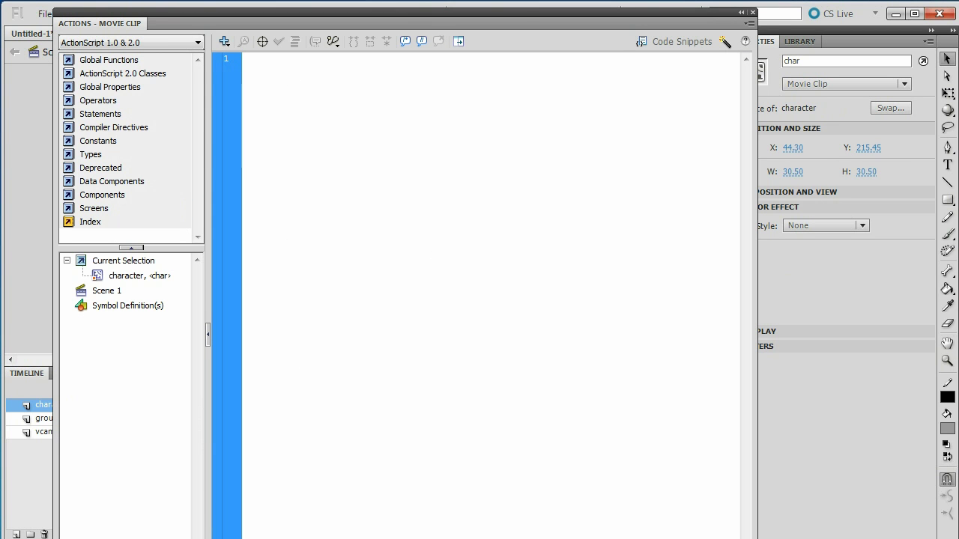
{"action": "left_click", "coordinate": [247, 522]}
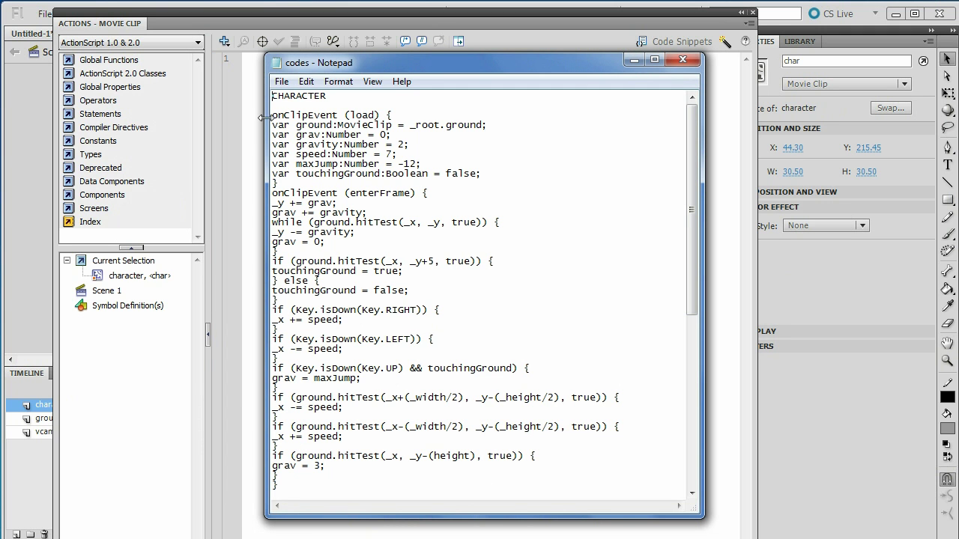
{"action": "left_click_drag", "start_coordinate": [273, 114], "coordinate": [279, 350]}
{"action": "key", "text": "ctrl+c"}
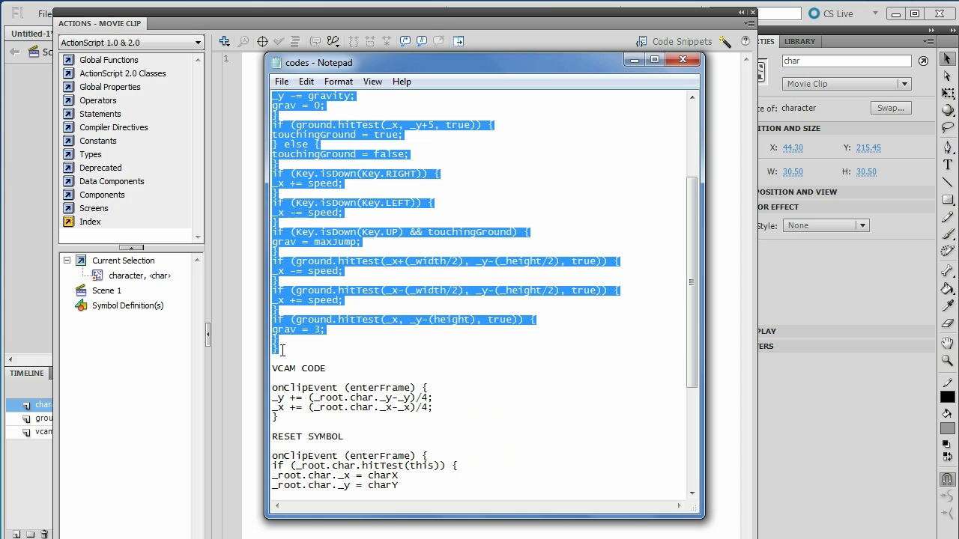
{"action": "right_click", "coordinate": [309, 237]}
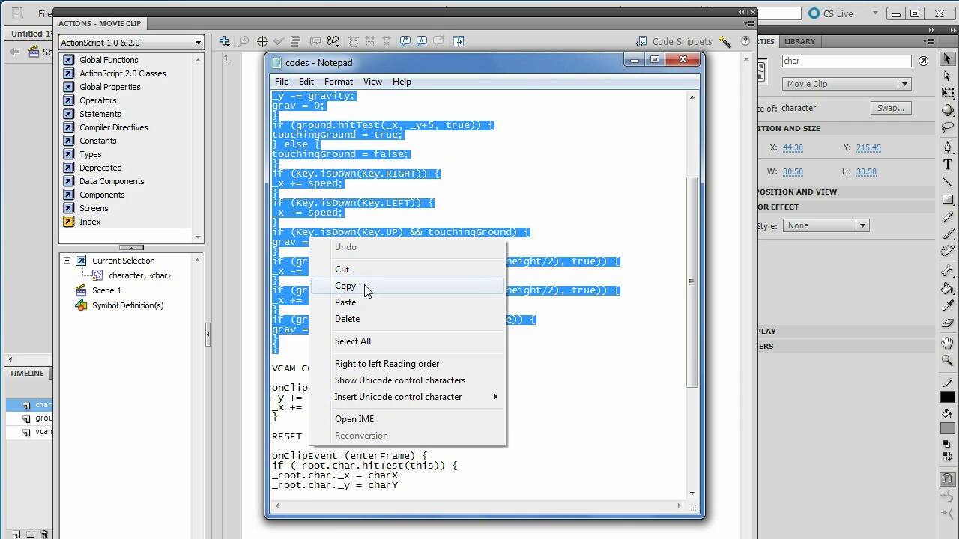
{"action": "left_click", "coordinate": [365, 287]}
{"action": "left_click", "coordinate": [634, 59]}
- Paste the copied character script into the ball's Actions and close the script editor
{"action": "right_click", "coordinate": [364, 96]}
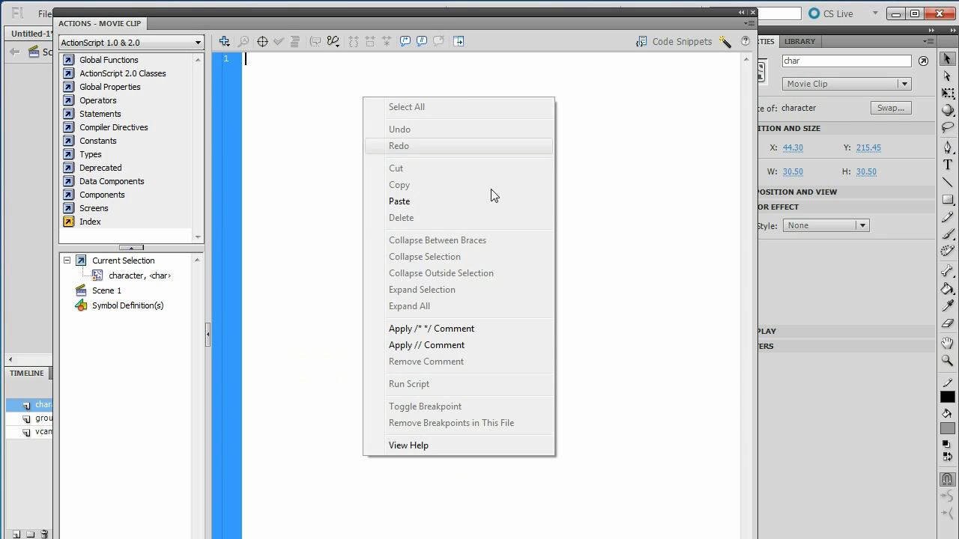
{"action": "left_click", "coordinate": [443, 205]}
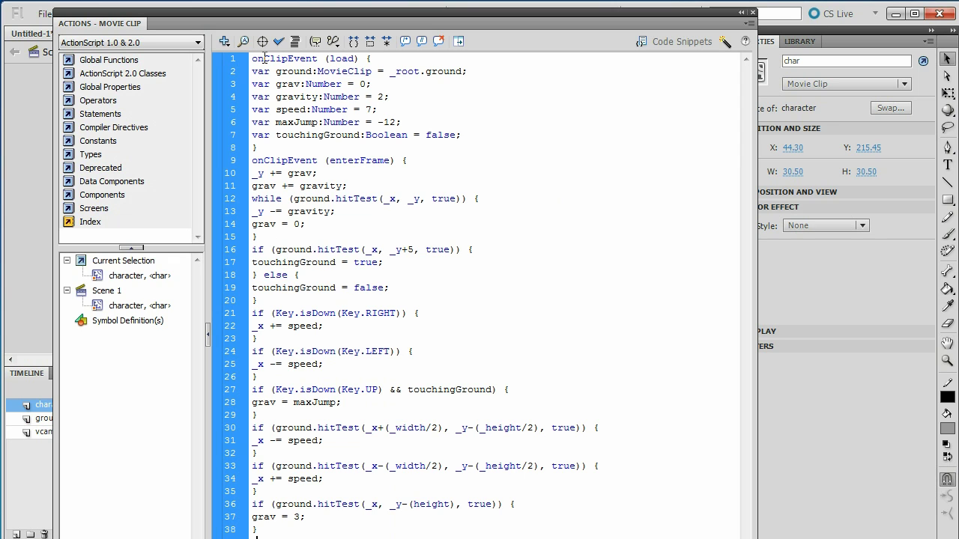
{"action": "left_click", "coordinate": [753, 13]}
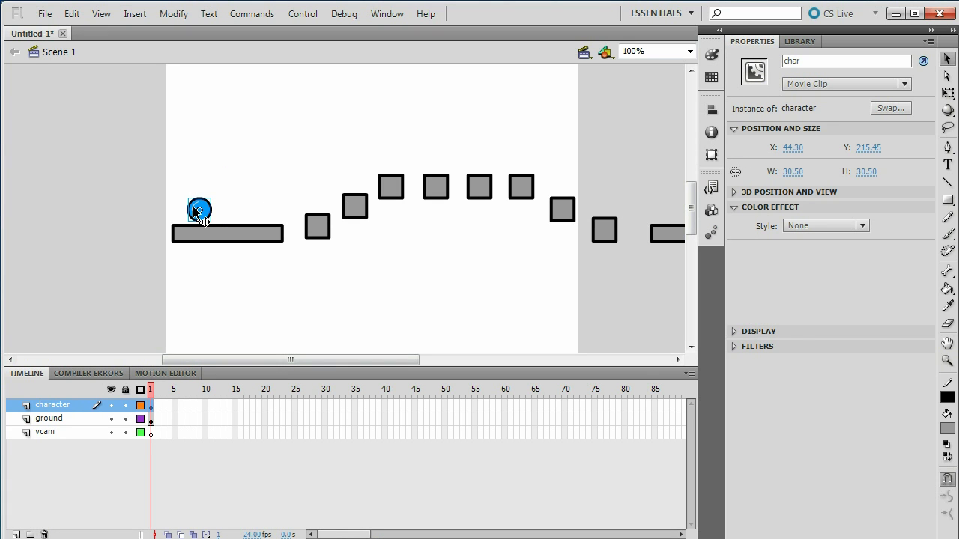
- Test the movie by moving the ball forward and jumping across the blocks, and close the preview
{"action": "key", "text": "ctrl+Return"}
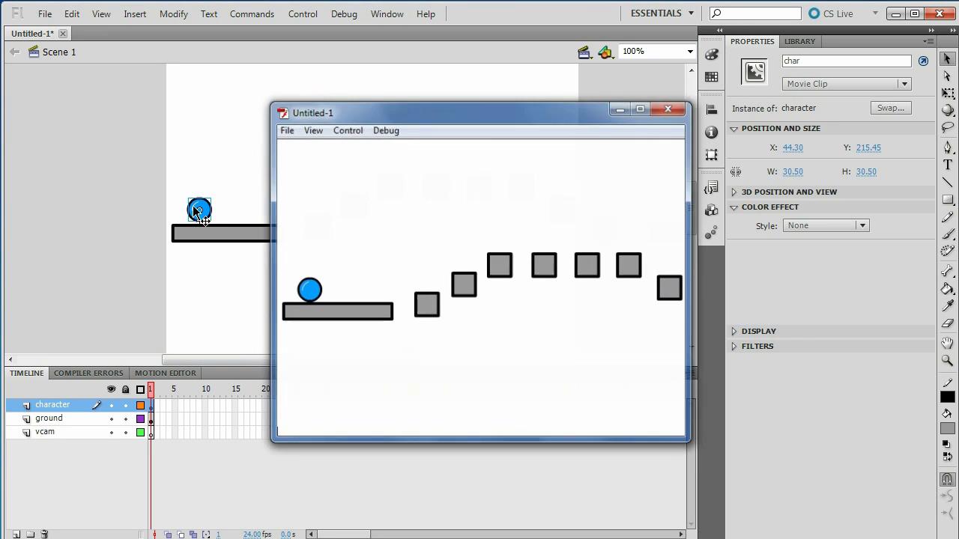
{"action": "key", "text": "Right"}
{"action": "key", "text": "Up"}
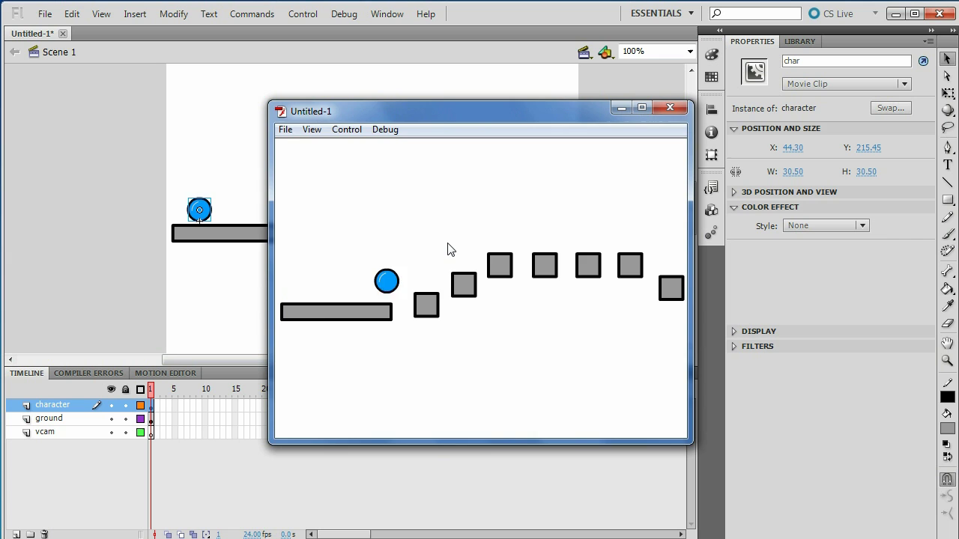
{"action": "key", "text": "Up"}
{"action": "key", "text": "Right"}
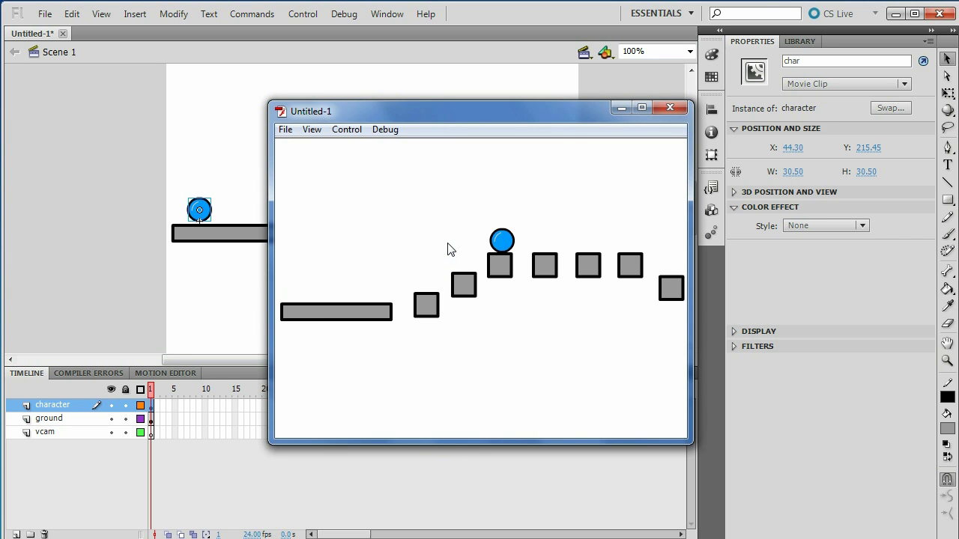
{"action": "key", "text": "Up"}
{"action": "key", "text": "Up"}
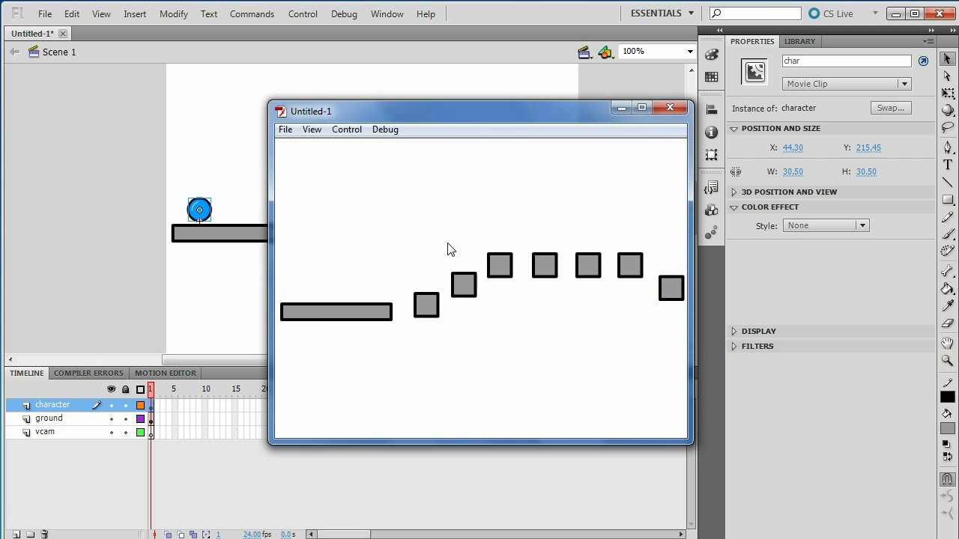
{"action": "left_click", "coordinate": [669, 110]}
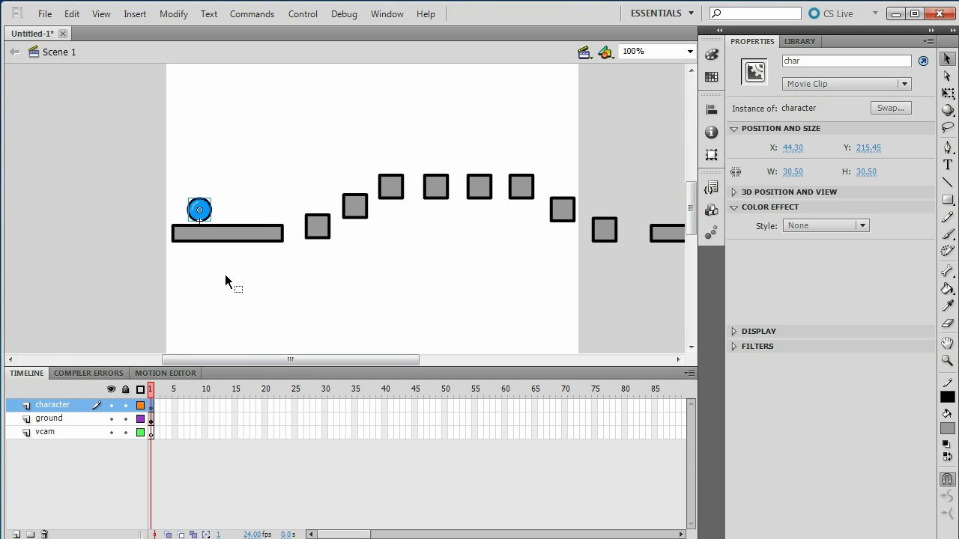
- Make the vcam layer active, then find and open the vcamfile document from the computer's file search
{"action": "left_click", "coordinate": [54, 433]}
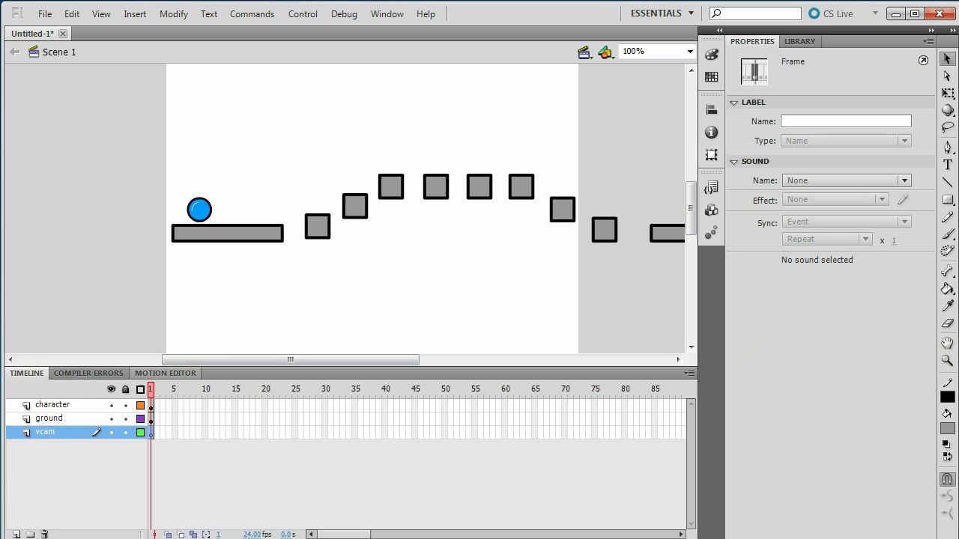
{"action": "key", "text": "super"}
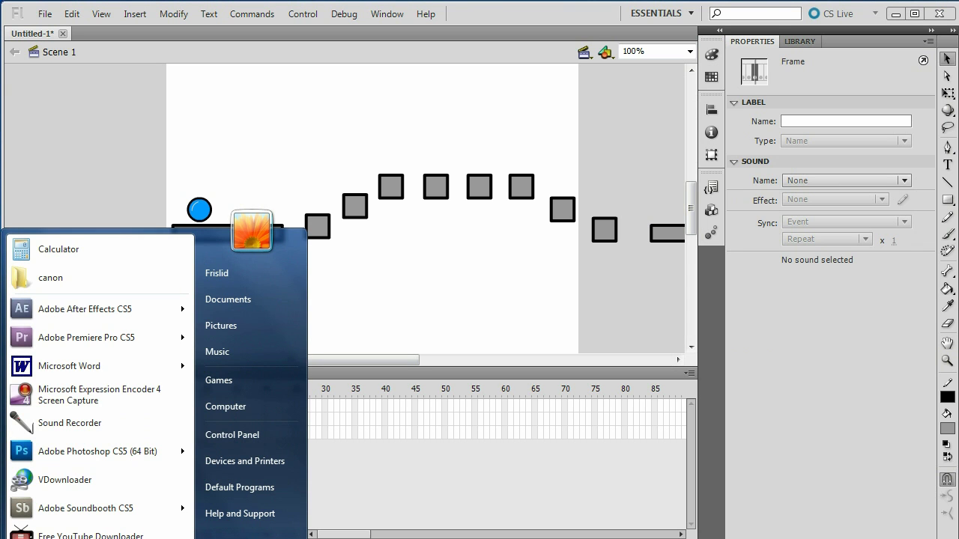
{"action": "type", "text": "va"}
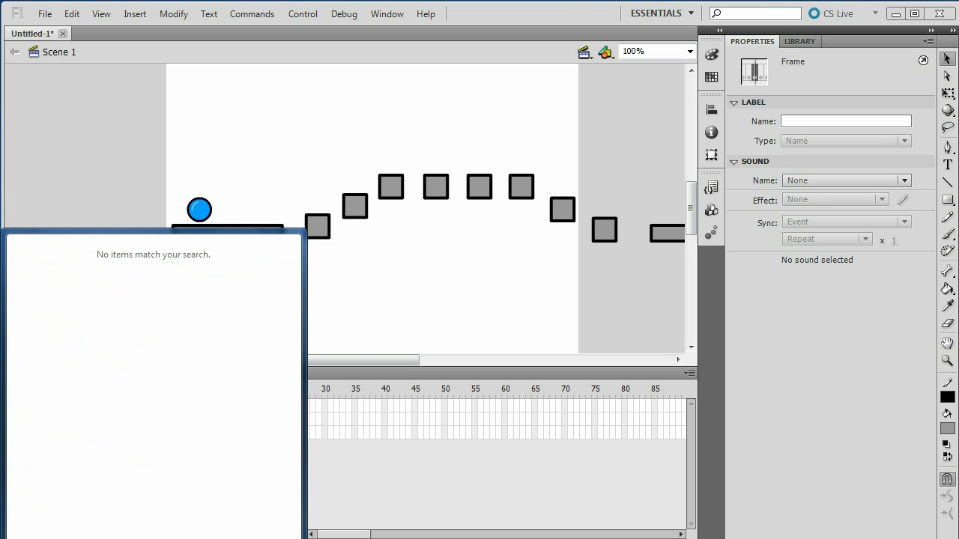
{"action": "key", "text": "BackSpace"}
{"action": "key", "text": "BackSpace"}
{"action": "type", "text": "c"}
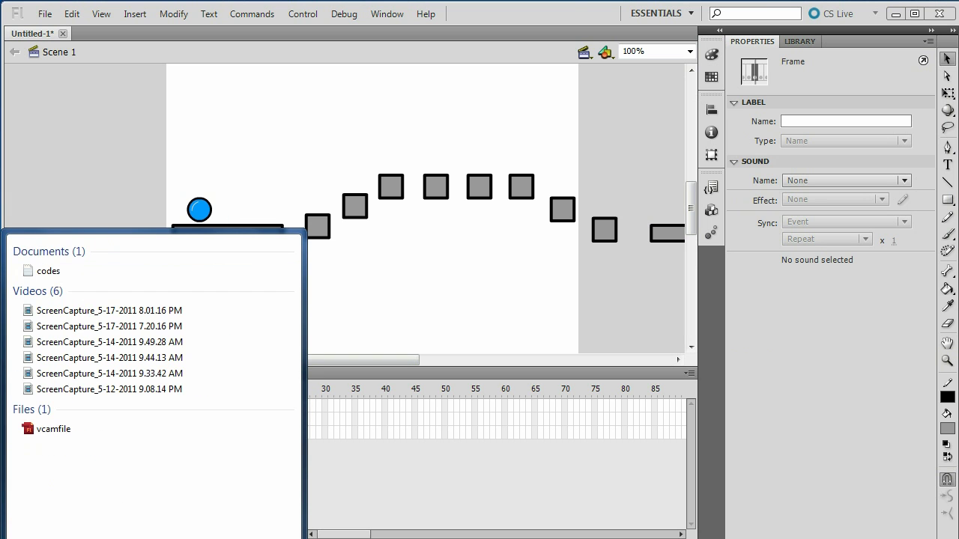
{"action": "type", "text": "a"}
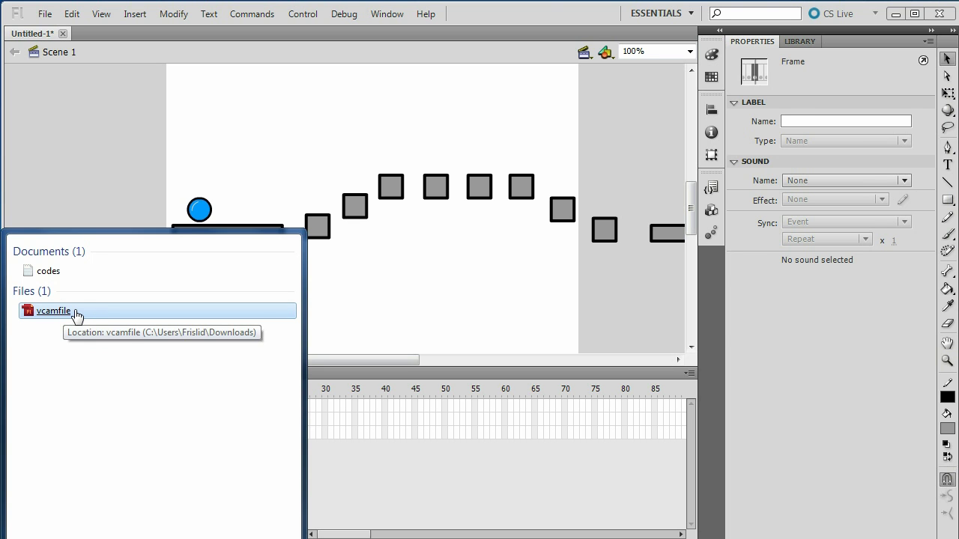
{"action": "left_click", "coordinate": [75, 311]}
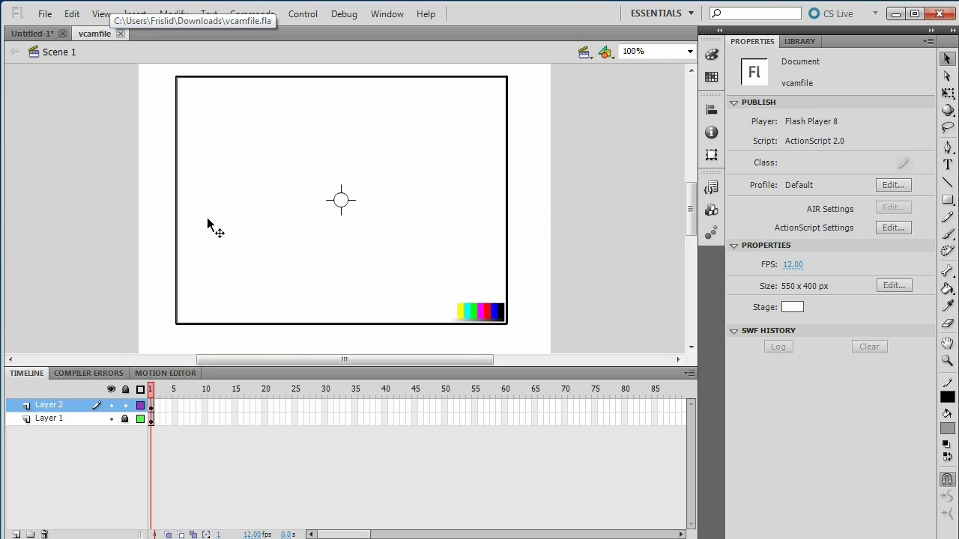
- Copy the VCam_AS2 movie clip from vcamfile and paste it in place on the vcam layer of Untitled-1
{"action": "left_click", "coordinate": [32, 33]}
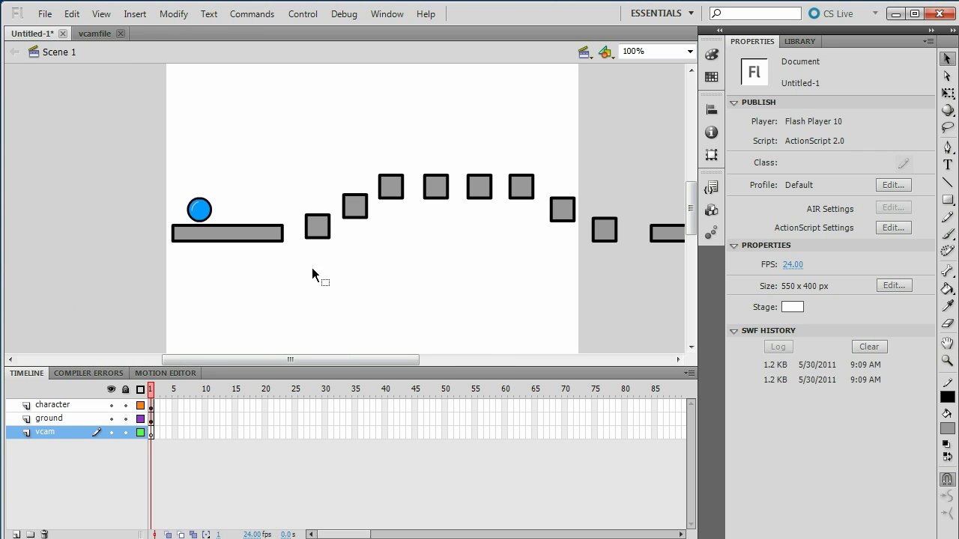
{"action": "left_click", "coordinate": [94, 33]}
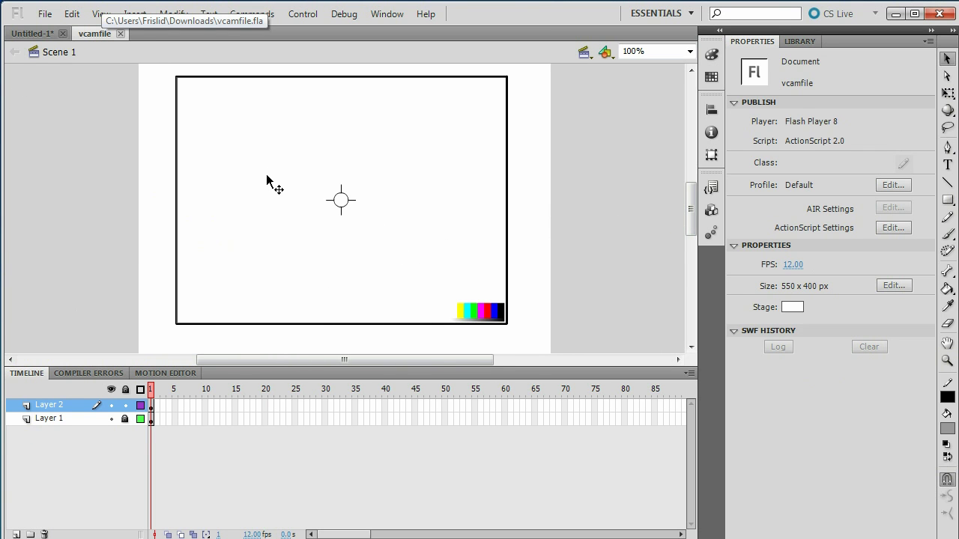
{"action": "right_click", "coordinate": [265, 137]}
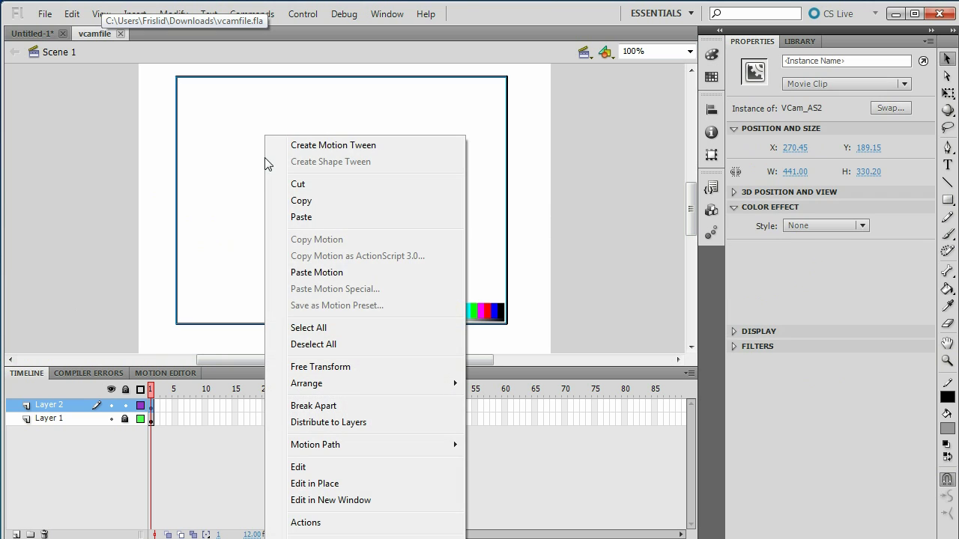
{"action": "left_click", "coordinate": [337, 207]}
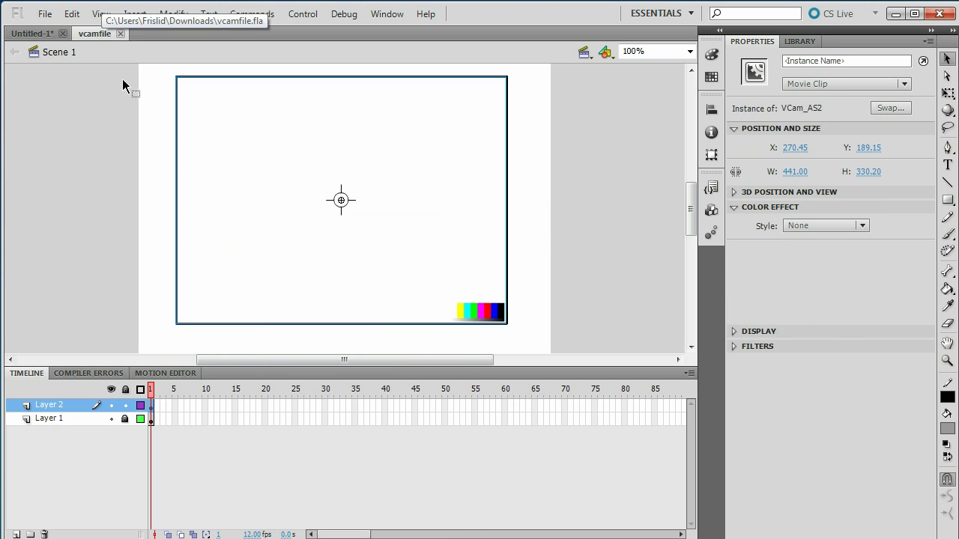
{"action": "left_click", "coordinate": [32, 33]}
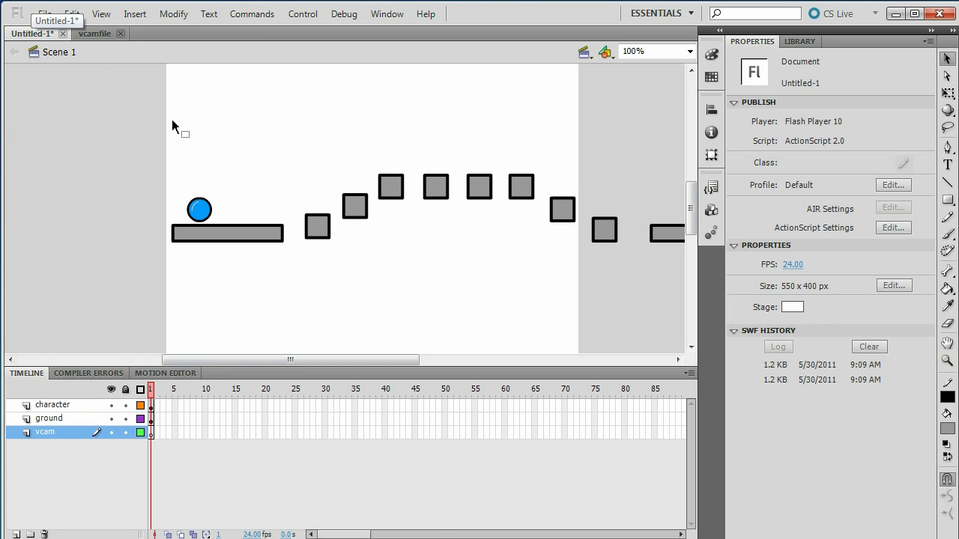
{"action": "right_click", "coordinate": [355, 149]}
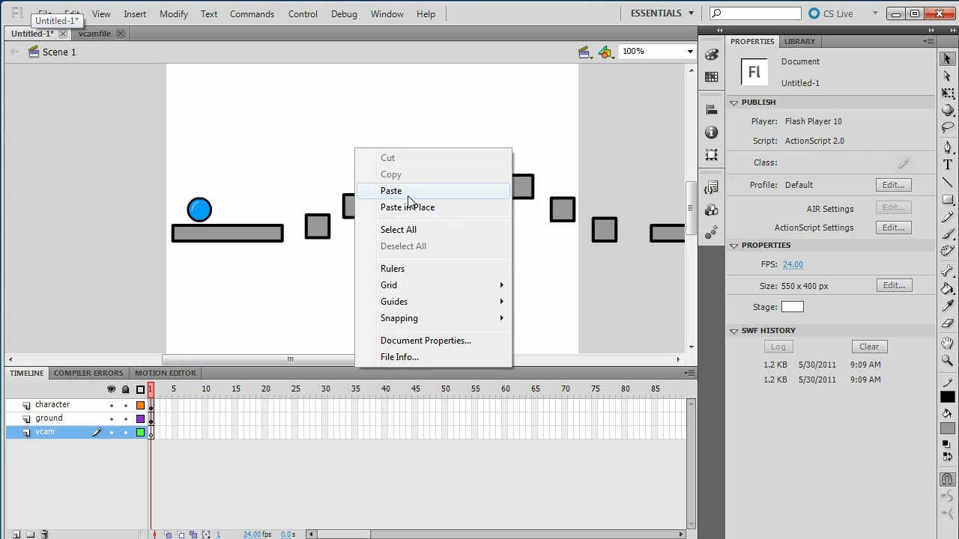
{"action": "left_click", "coordinate": [455, 216]}
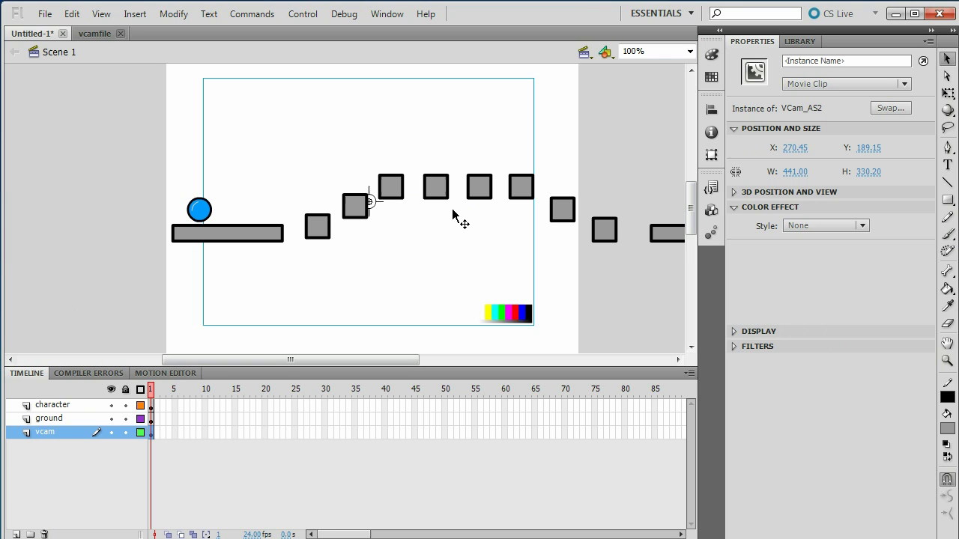
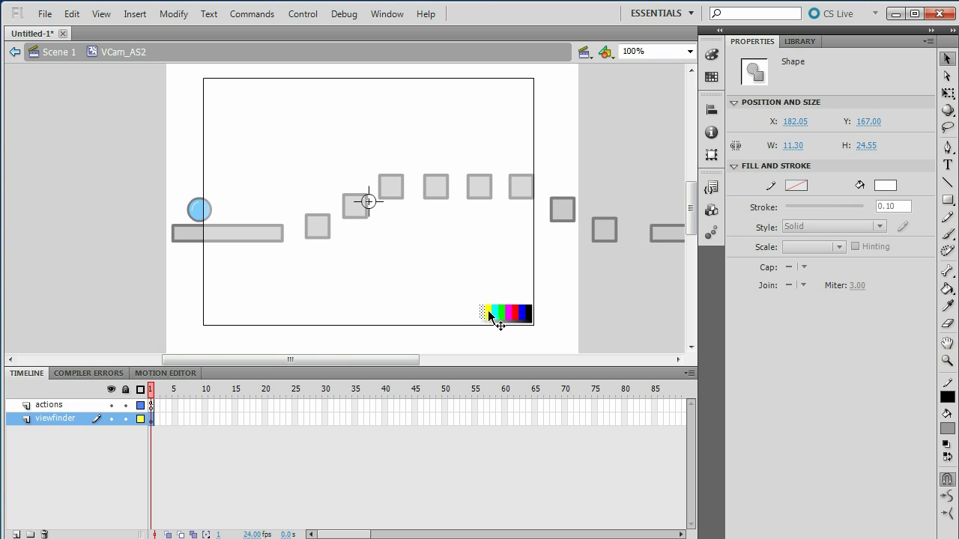
- Delete every colour bar and the gradient strip beneath them from the viewfinder layer inside the VCam_AS2 symbol
{"action": "left_click", "coordinate": [498, 313]}
{"action": "left_click", "coordinate": [487, 311]}
{"action": "left_click", "coordinate": [483, 313]}
{"action": "key", "text": "Delete"}
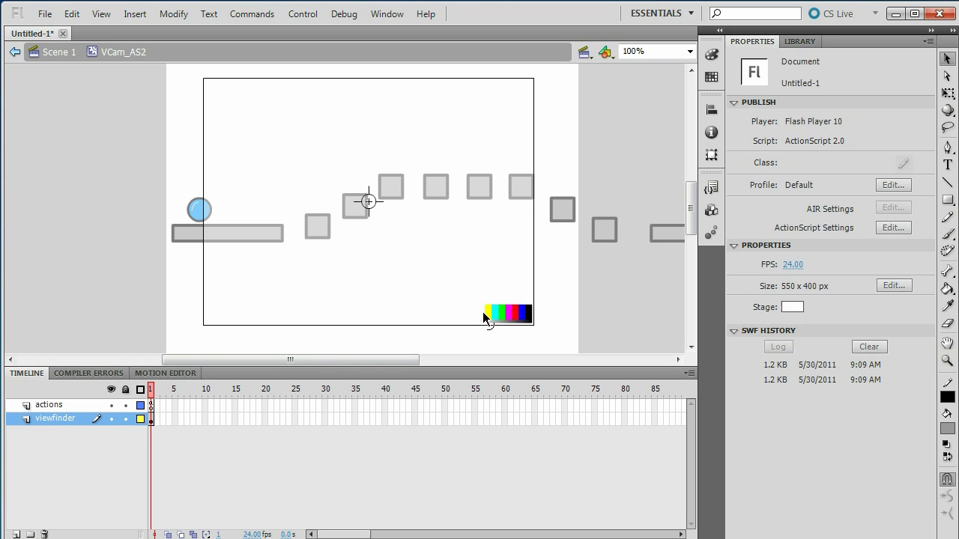
{"action": "left_click", "coordinate": [488, 310]}
{"action": "key", "text": "Delete"}
{"action": "left_click", "coordinate": [495, 310]}
{"action": "key", "text": "Delete"}
{"action": "left_click", "coordinate": [501, 312]}
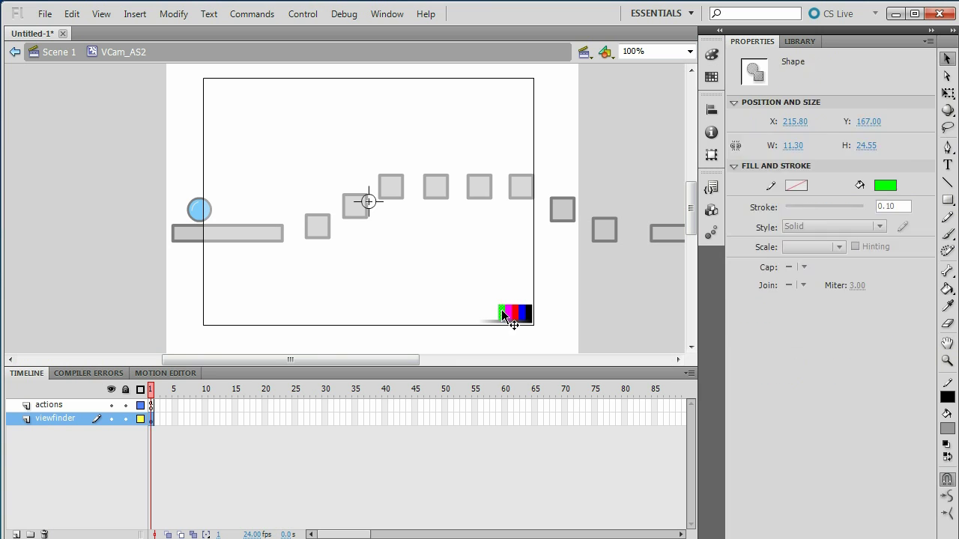
{"action": "key", "text": "Delete"}
{"action": "left_click", "coordinate": [508, 311]}
{"action": "key", "text": "Delete"}
{"action": "left_click", "coordinate": [515, 312]}
{"action": "key", "text": "Delete"}
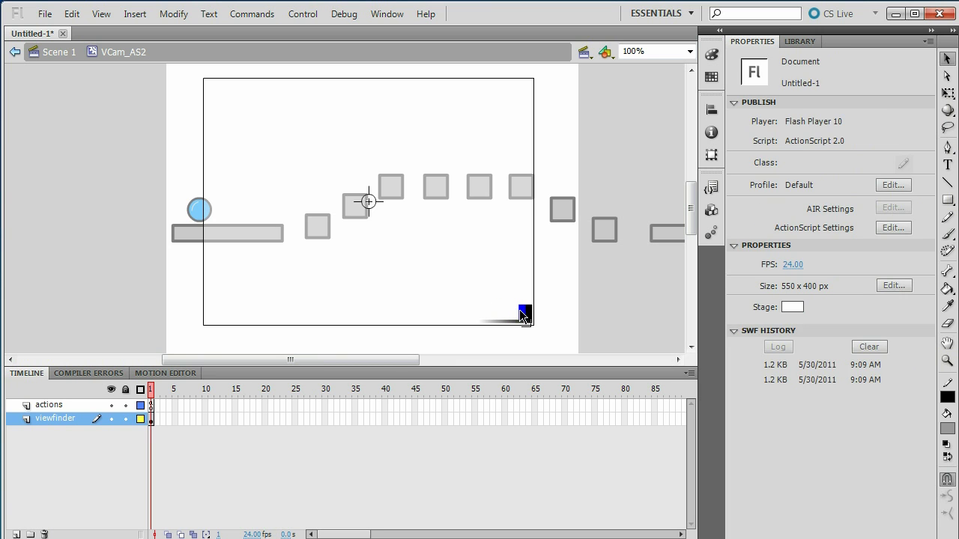
{"action": "left_click", "coordinate": [522, 311]}
{"action": "key", "text": "Delete"}
{"action": "left_click", "coordinate": [526, 310]}
{"action": "key", "text": "Delete"}
{"action": "left_click", "coordinate": [528, 323]}
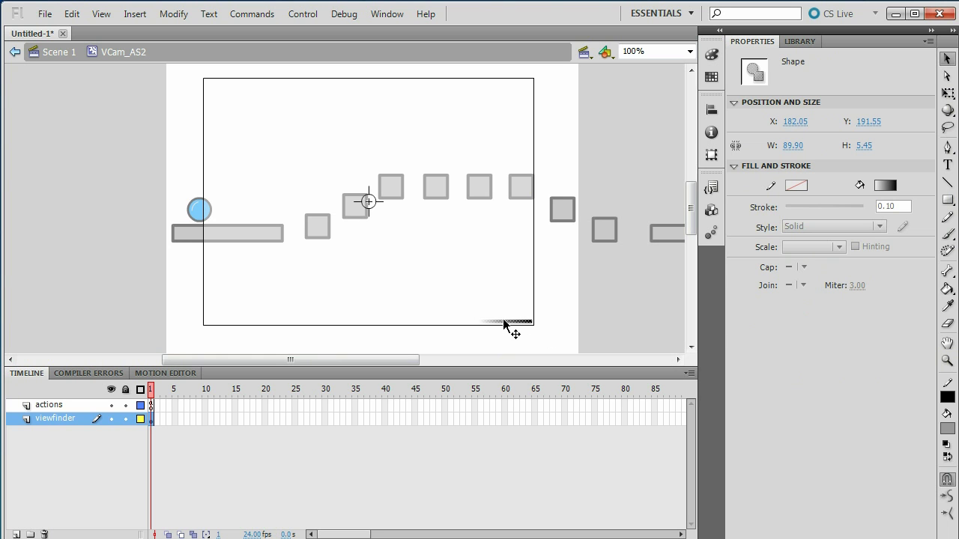
{"action": "key", "text": "Delete"}
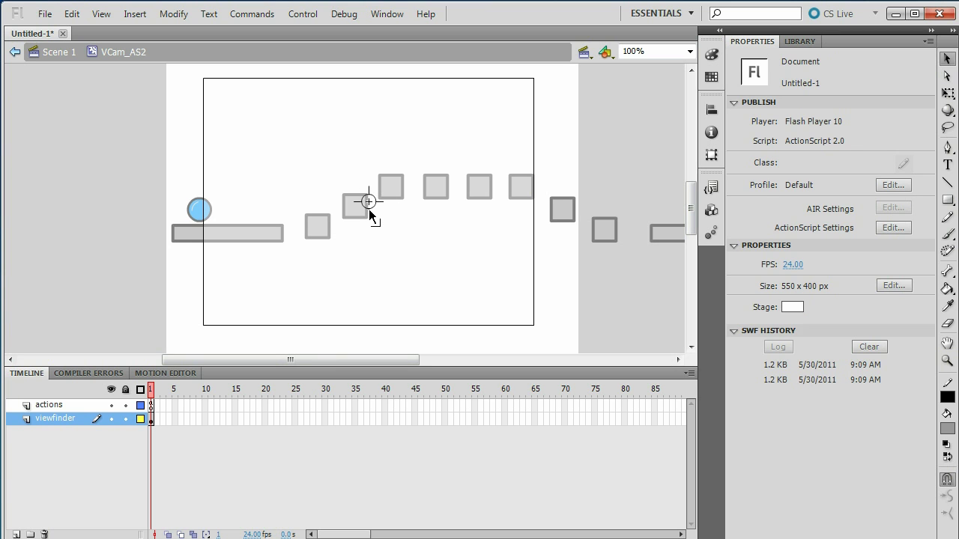
- Delete the crosshair at the centre of the VCam_AS2 symbol and return to Scene 1
{"action": "left_click", "coordinate": [369, 212]}
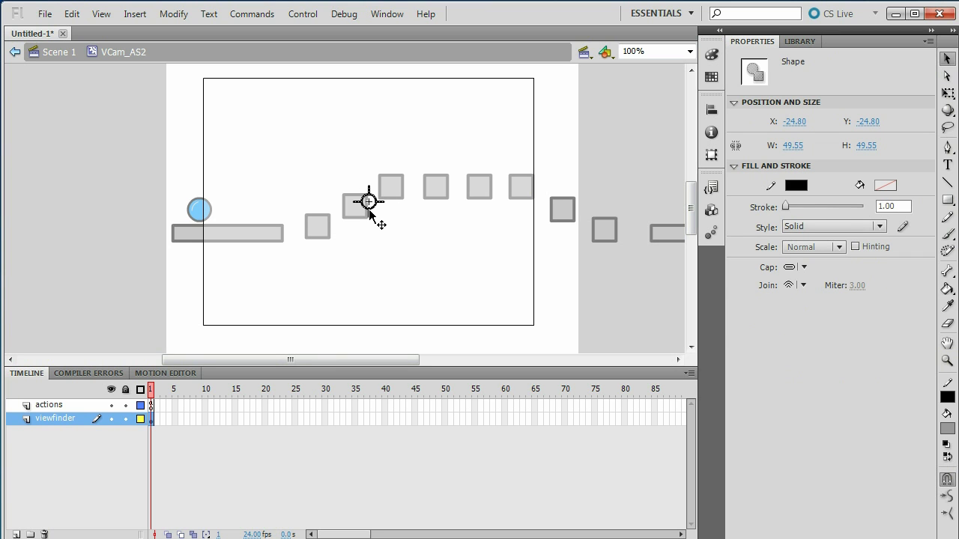
{"action": "key", "text": "Delete"}
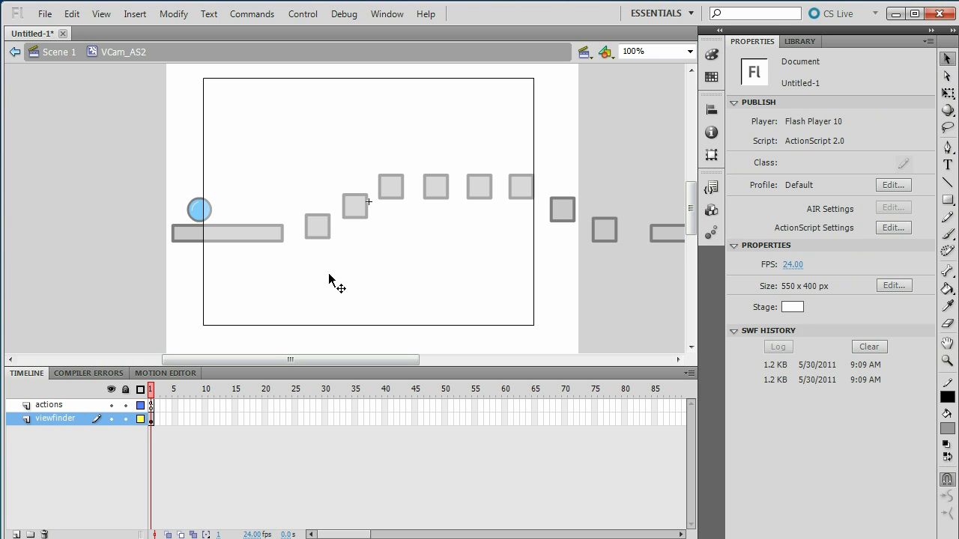
{"action": "left_click", "coordinate": [352, 280]}
{"action": "double_click", "coordinate": [181, 258]}
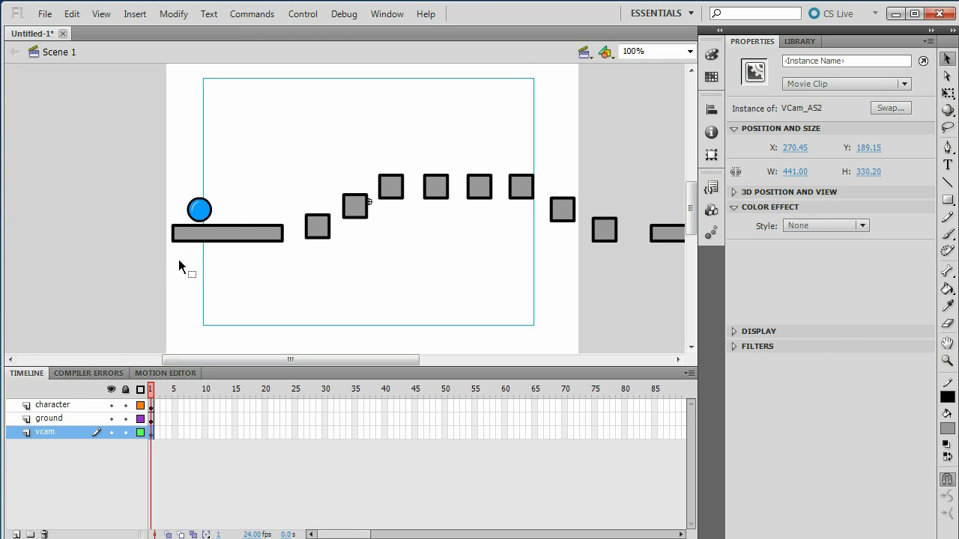
- Open the Actions for the VCam_AS2 instance on the stage
{"action": "right_click", "coordinate": [336, 283]}
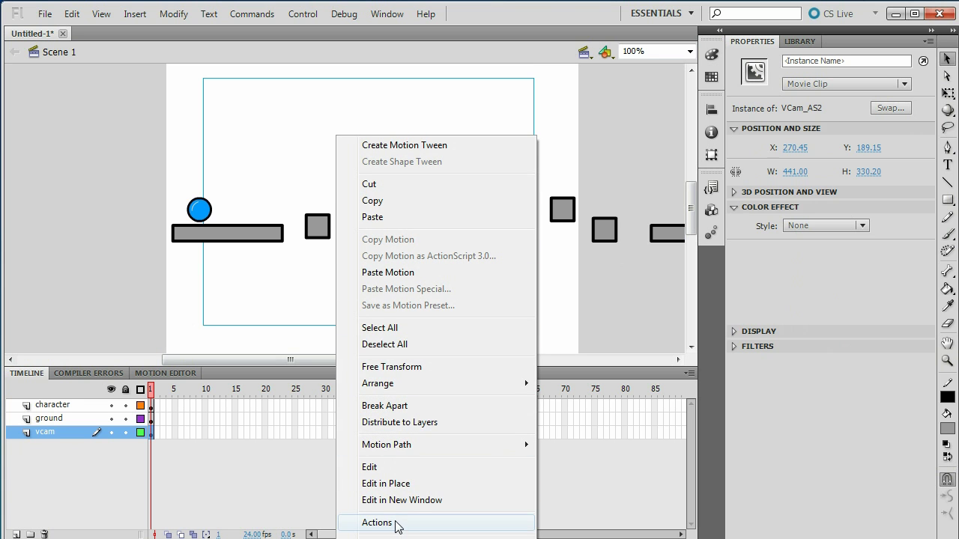
{"action": "right_click", "coordinate": [258, 267]}
{"action": "left_click", "coordinate": [262, 118]}
{"action": "right_click", "coordinate": [266, 123]}
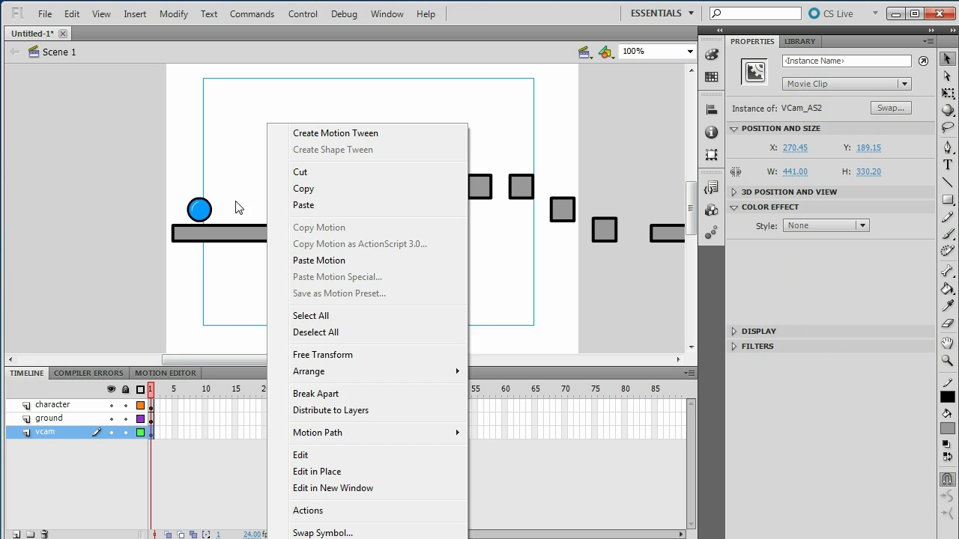
{"action": "left_click", "coordinate": [229, 240]}
{"action": "right_click", "coordinate": [228, 237]}
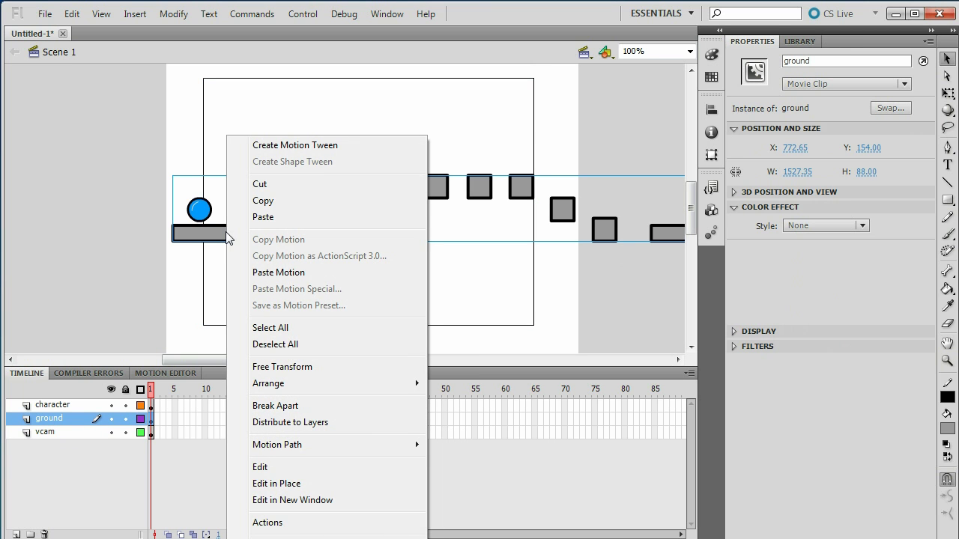
{"action": "left_click", "coordinate": [263, 119]}
{"action": "right_click", "coordinate": [262, 118]}
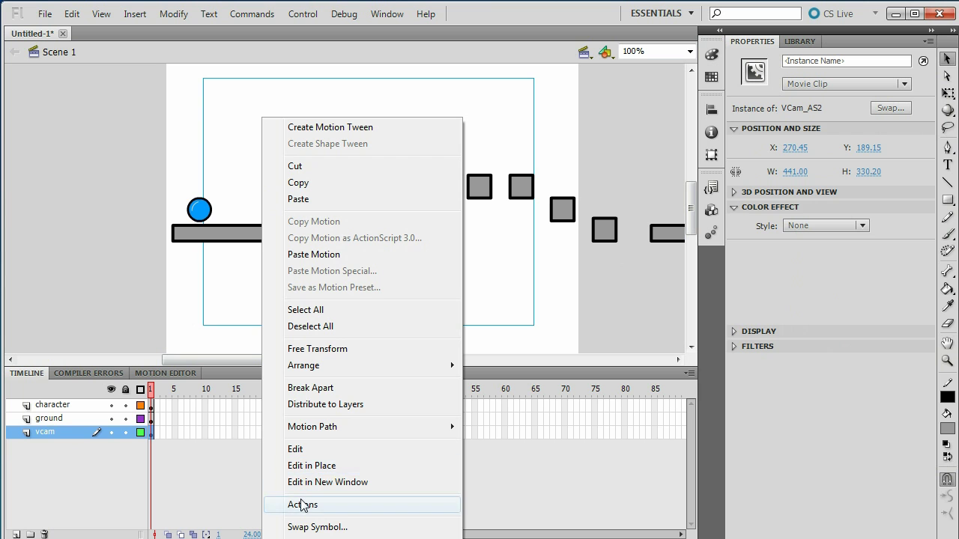
{"action": "left_click", "coordinate": [328, 506]}
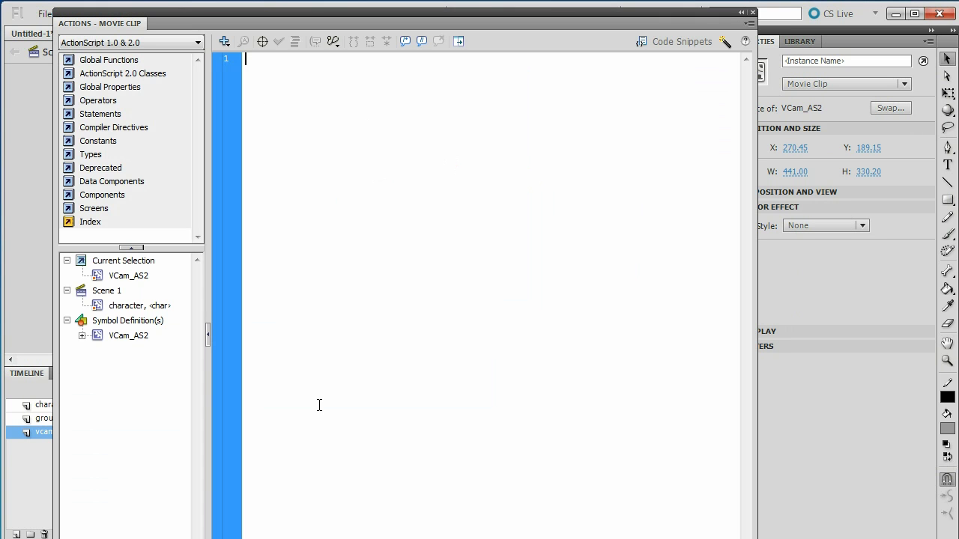
- Copy the four-line VCAM CODE script, without its heading, from the codes file in Notepad and minimize Notepad
{"action": "key", "text": "alt+Tab"}
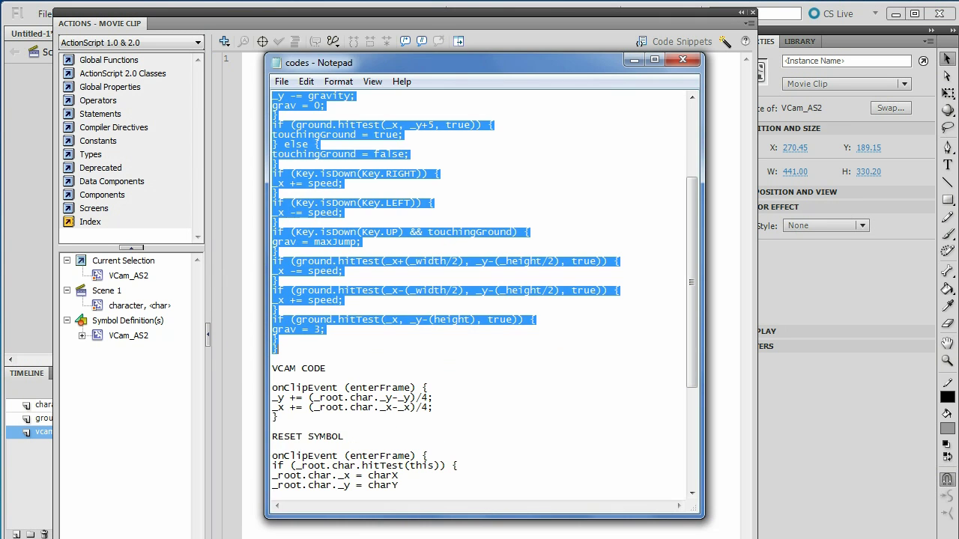
{"action": "left_click", "coordinate": [357, 361]}
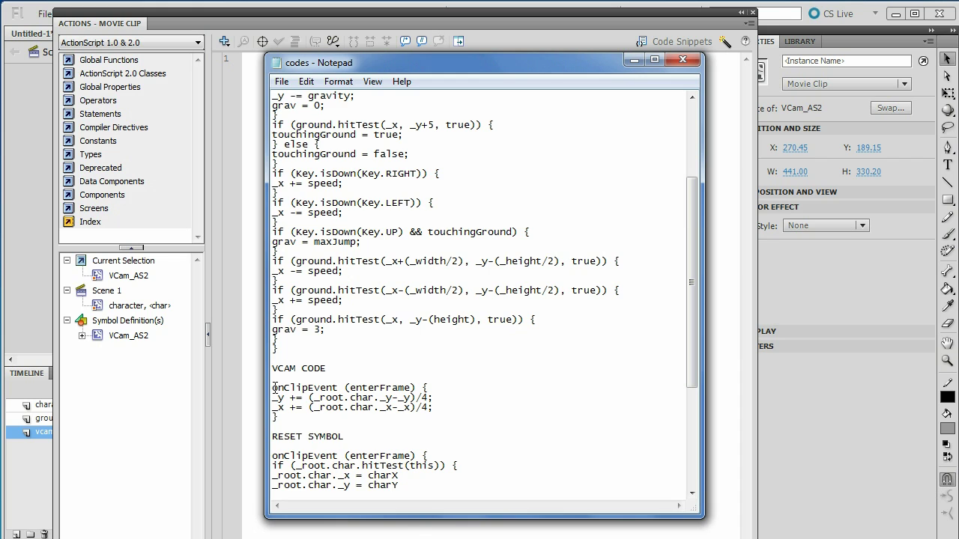
{"action": "left_click_drag", "start_coordinate": [272, 388], "coordinate": [448, 408]}
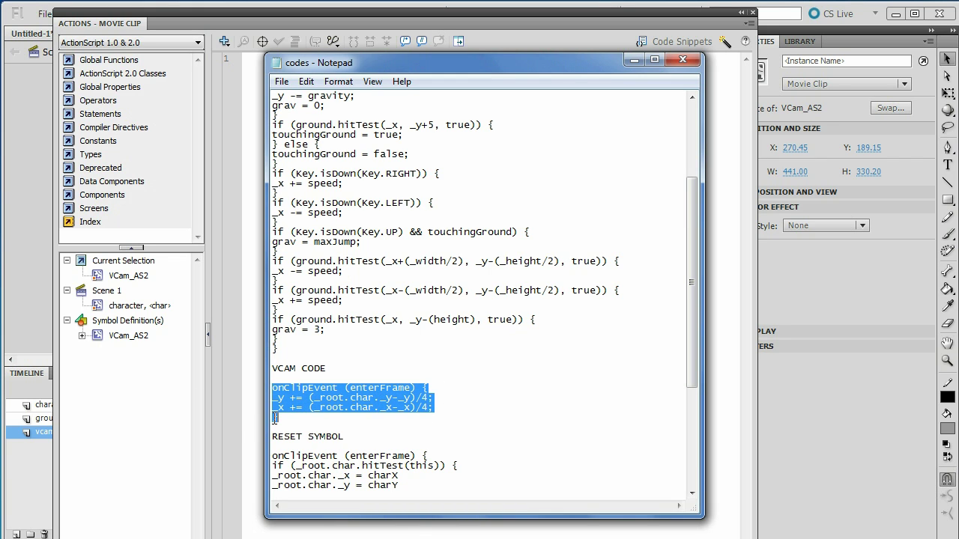
{"action": "right_click", "coordinate": [328, 390]}
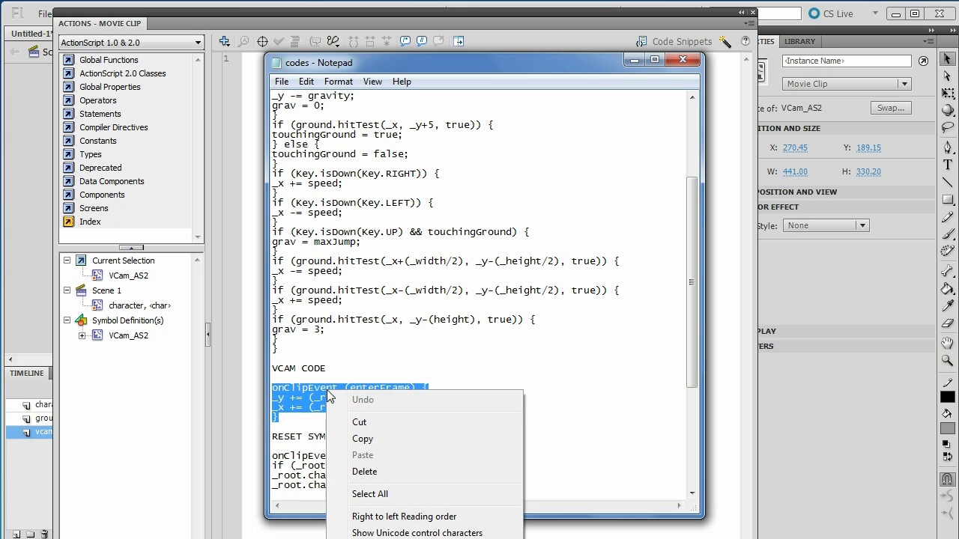
{"action": "left_click", "coordinate": [369, 442]}
{"action": "left_click", "coordinate": [630, 60]}
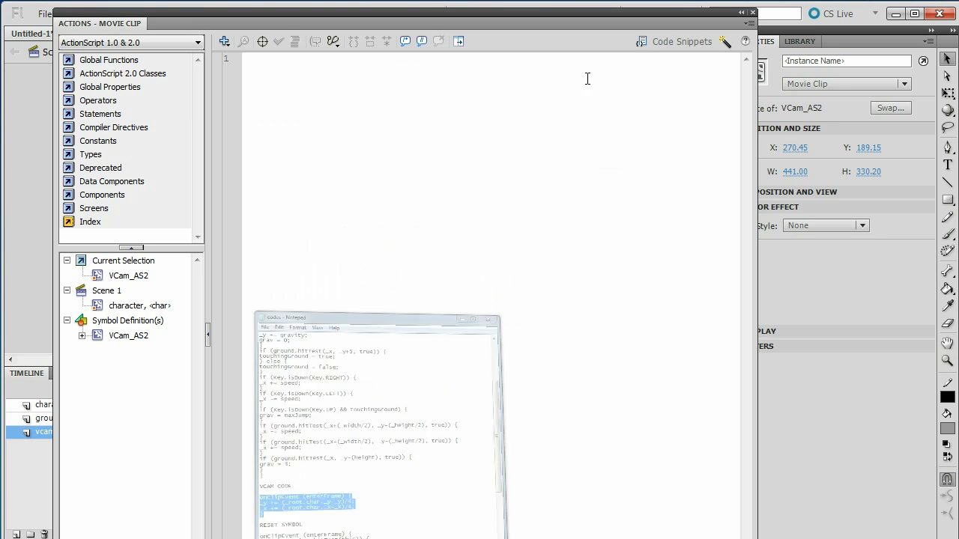
- Paste the copied camera script into the VCam_AS2 instance's Actions and close the script editor
{"action": "right_click", "coordinate": [283, 112]}
{"action": "left_click", "coordinate": [341, 208]}
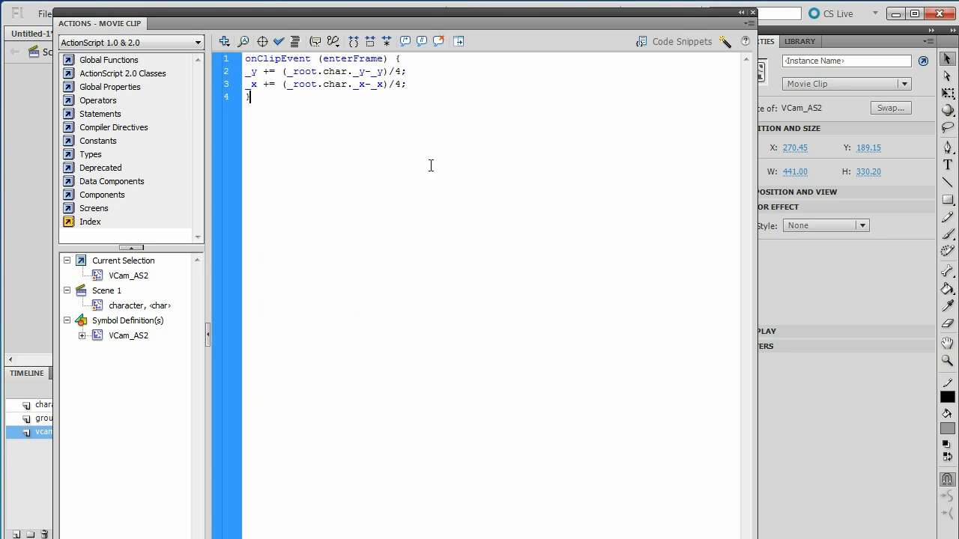
{"action": "left_click", "coordinate": [752, 14]}
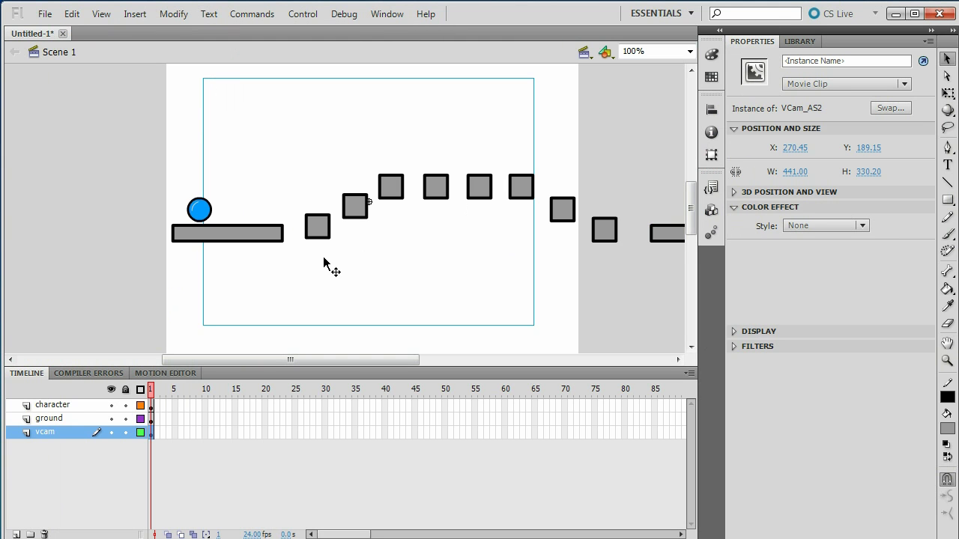
- Test the movie, moving and jumping the ball over the first platforms to check the camera follow, and close the preview
{"action": "key", "text": "ctrl+Return"}
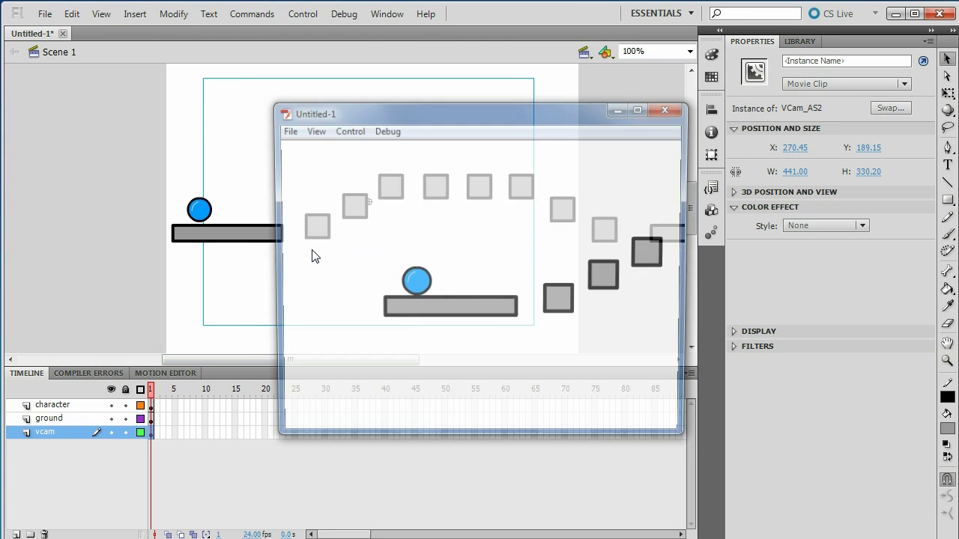
{"action": "key", "text": "Right"}
{"action": "key", "text": "Up"}
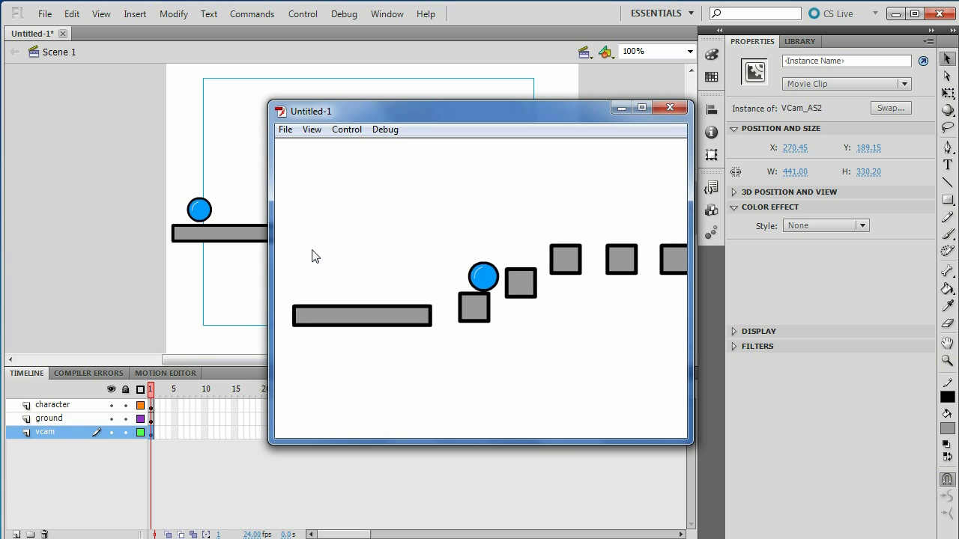
{"action": "key", "text": "Up"}
{"action": "key", "text": "Right"}
{"action": "key", "text": "Up"}
{"action": "key", "text": "Right"}
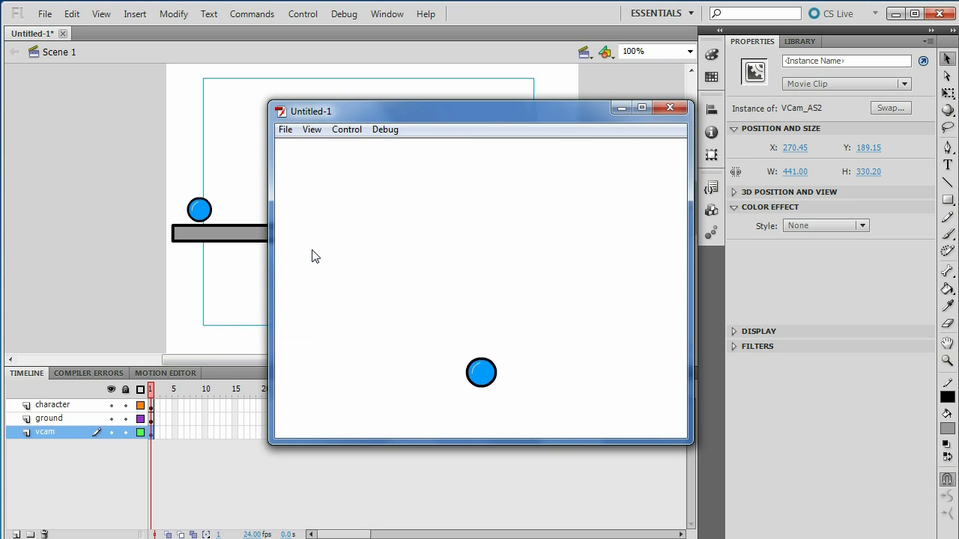
{"action": "left_click", "coordinate": [678, 106]}
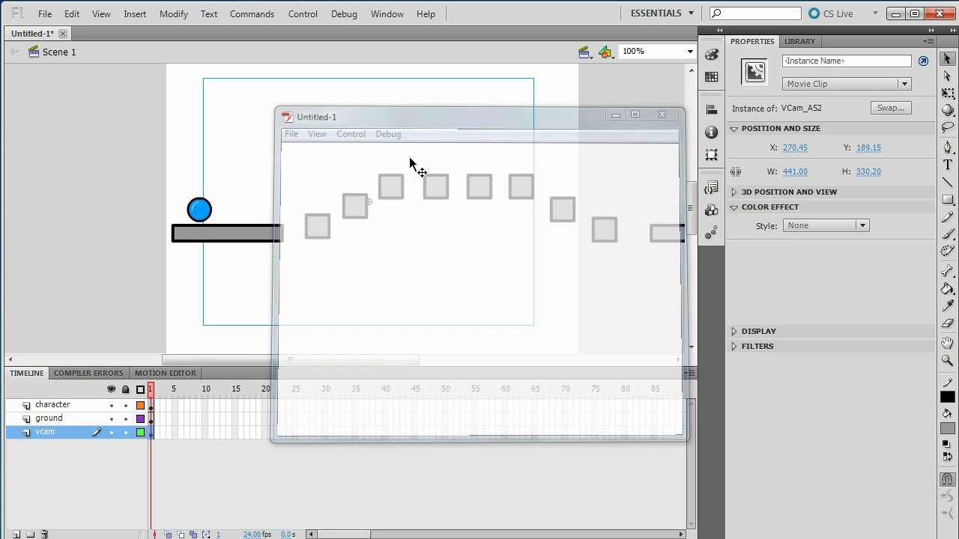
- Test the movie again, taking the ball across all platforms until it runs off the last one, and close the preview
{"action": "key", "text": "ctrl+Return"}
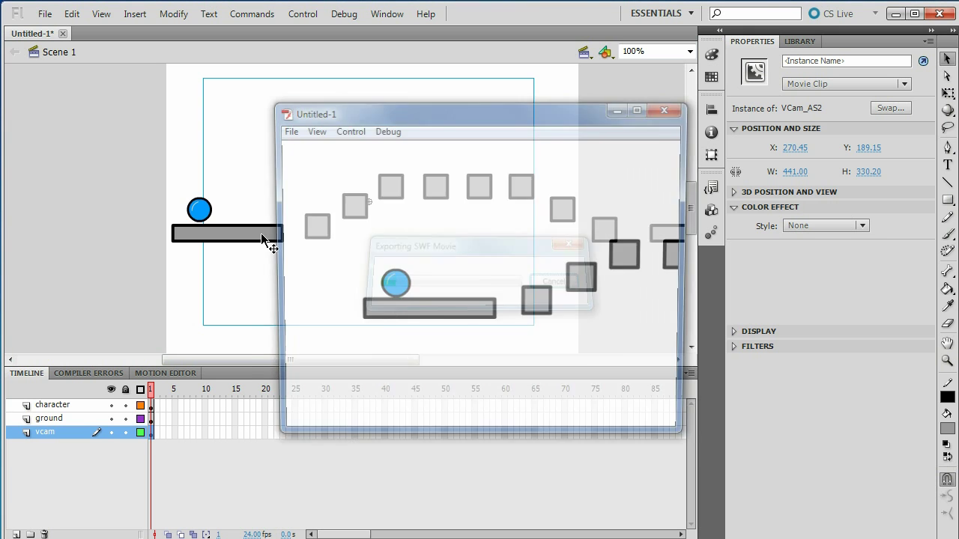
{"action": "key", "text": "Right"}
{"action": "key", "text": "Up"}
{"action": "key", "text": "Right"}
{"action": "key", "text": "Up"}
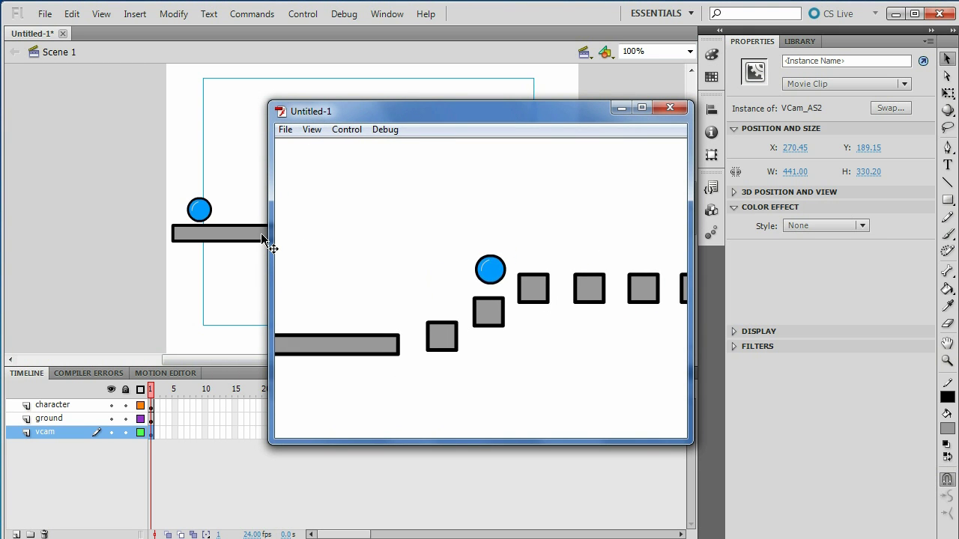
{"action": "key", "text": "Up"}
{"action": "key", "text": "Right"}
{"action": "key", "text": "Up"}
{"action": "key", "text": "Up"}
{"action": "key", "text": "Right"}
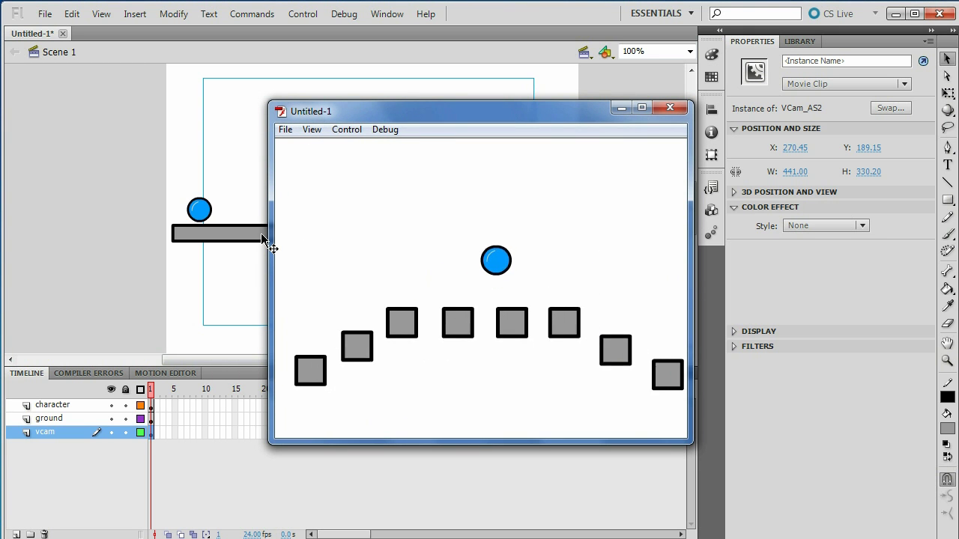
{"action": "key", "text": "Up"}
{"action": "key", "text": "Right"}
{"action": "key", "text": "Up"}
{"action": "key", "text": "Right"}
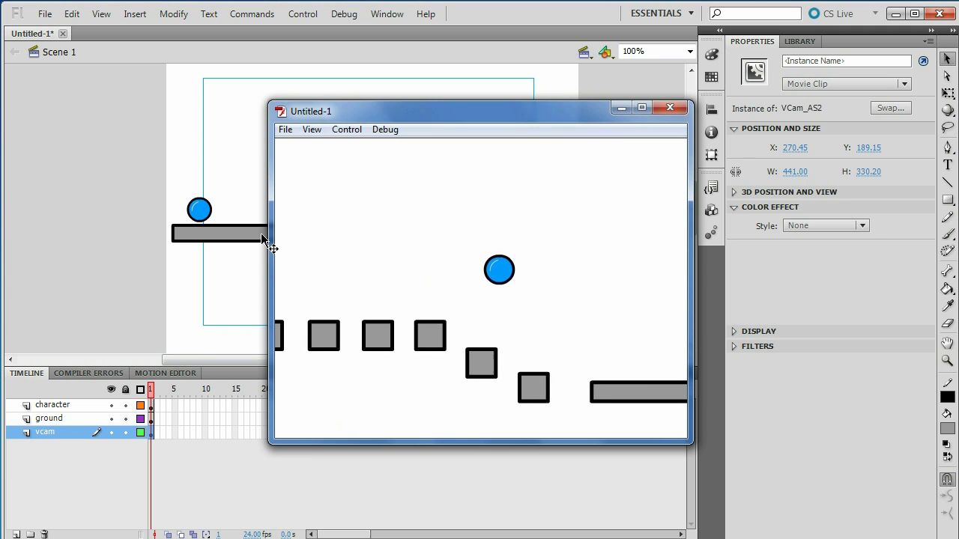
{"action": "key", "text": "Up"}
{"action": "key", "text": "Right"}
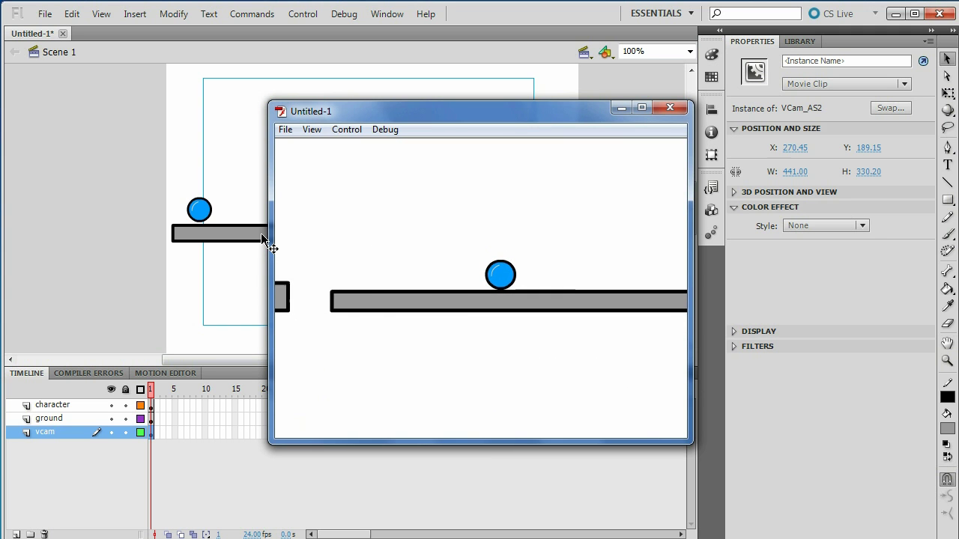
{"action": "key", "text": "Up"}
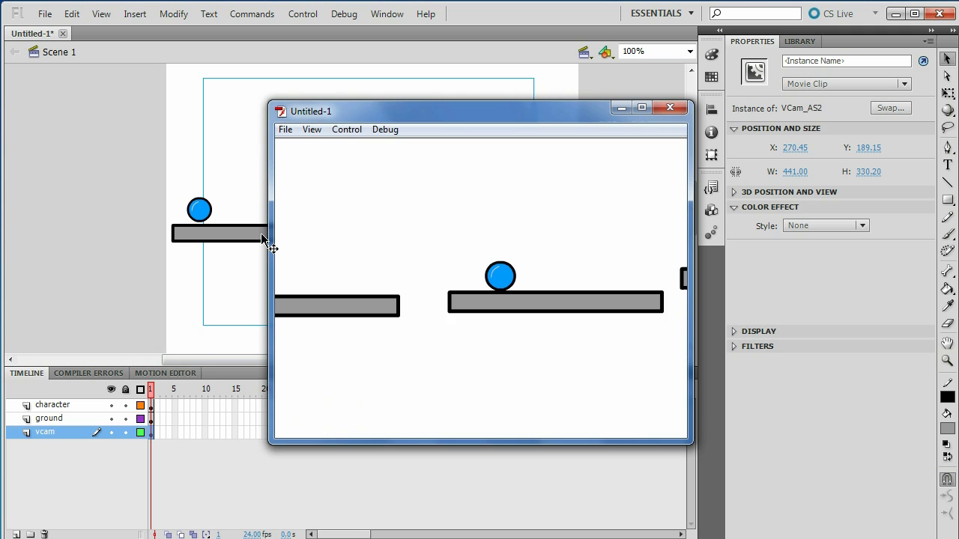
{"action": "key", "text": "Right"}
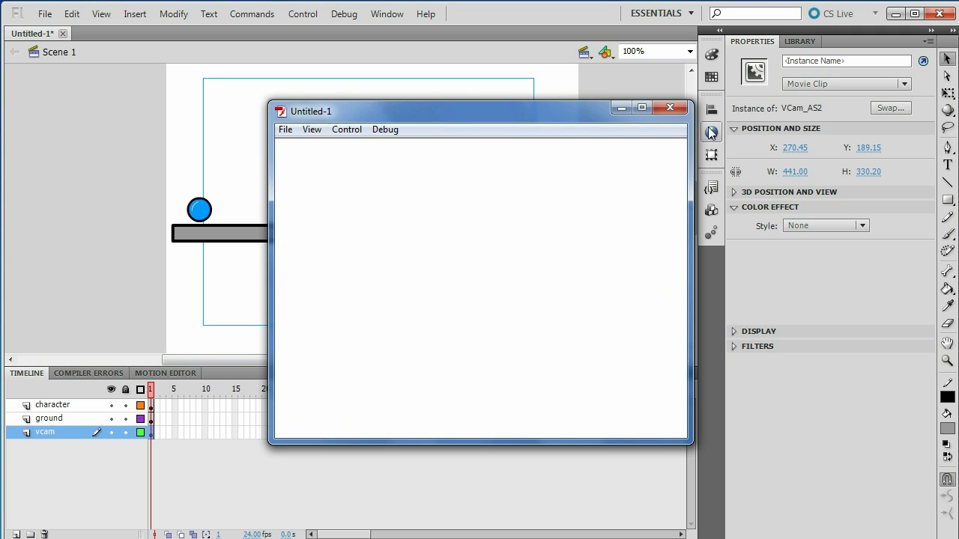
{"action": "left_click", "coordinate": [670, 108]}
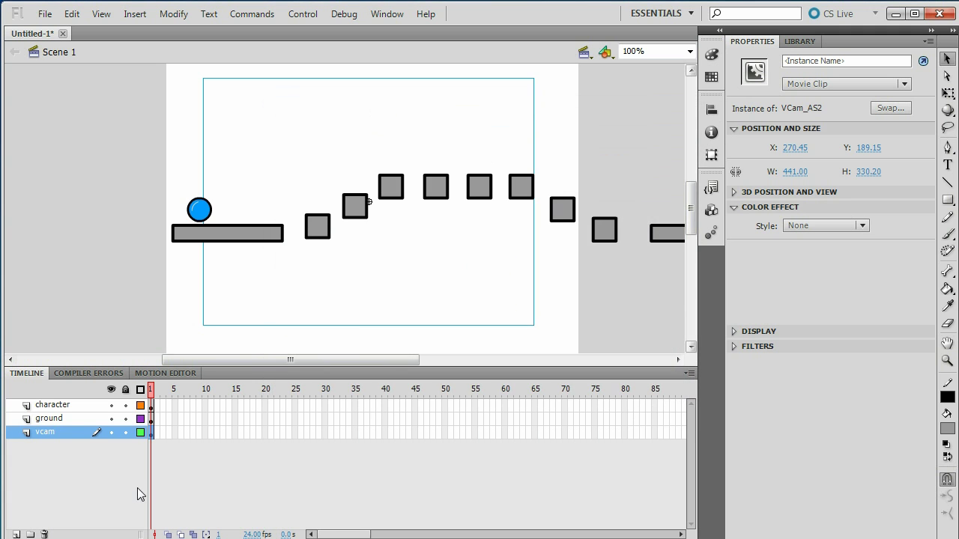
- Add a layer named rb directly above the vcam layer
{"action": "left_click", "coordinate": [16, 534]}
{"action": "double_click", "coordinate": [56, 433]}
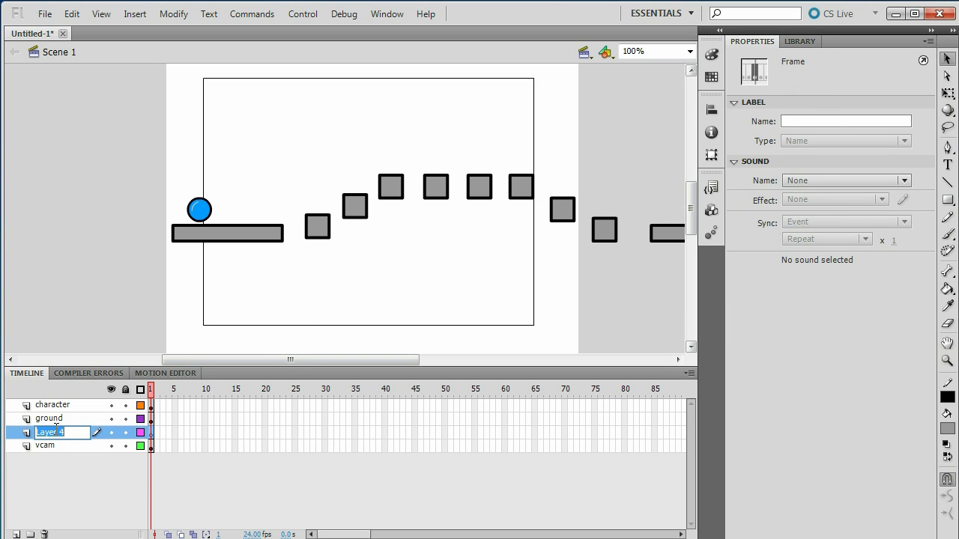
{"action": "type", "text": "rb"}
{"action": "key", "text": "Return"}
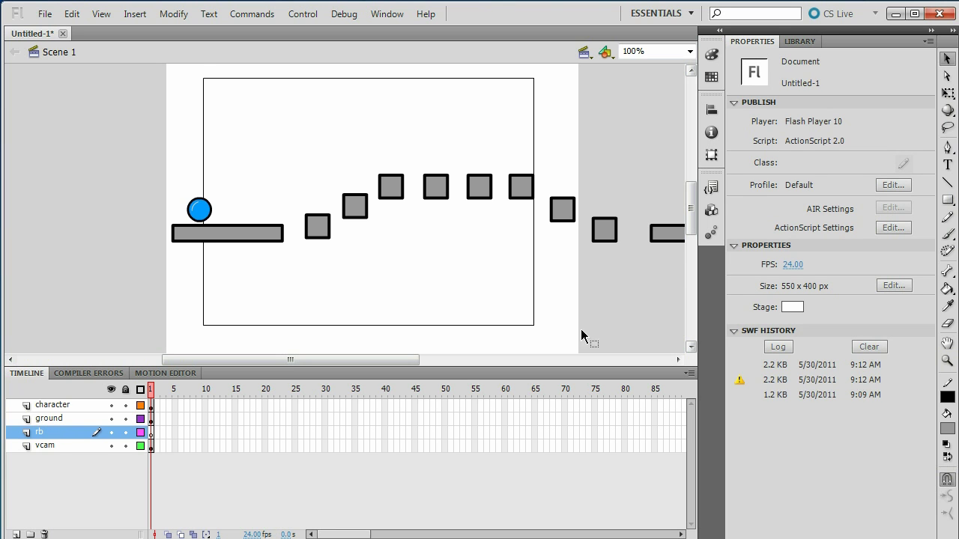
- Draw a long thin rectangle, about 2380 by 24 px, below the stage on the rb layer, extending past both ends of the platforms
{"action": "scroll", "coordinate": [692, 232], "scroll_direction": "down", "scroll_amount": 3}
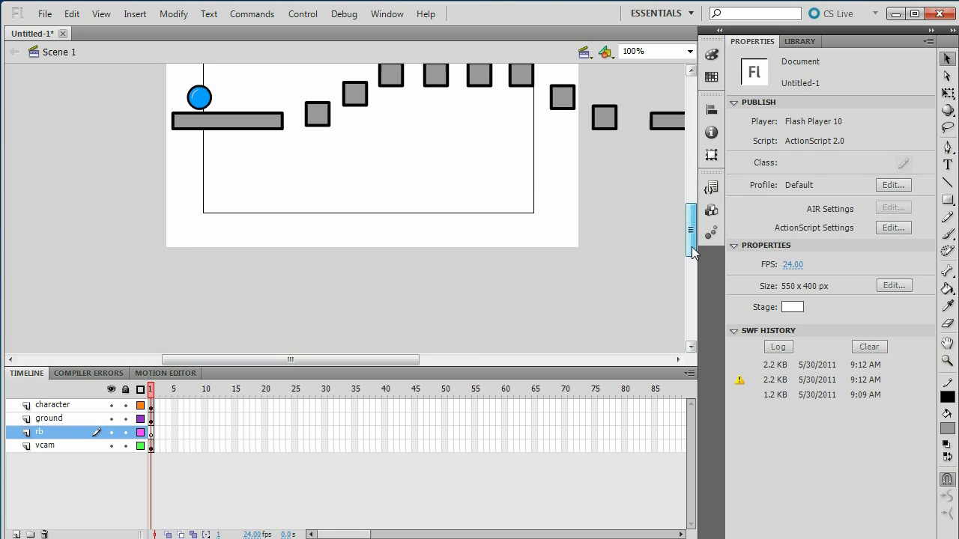
{"action": "left_click", "coordinate": [689, 51]}
{"action": "left_click", "coordinate": [636, 93]}
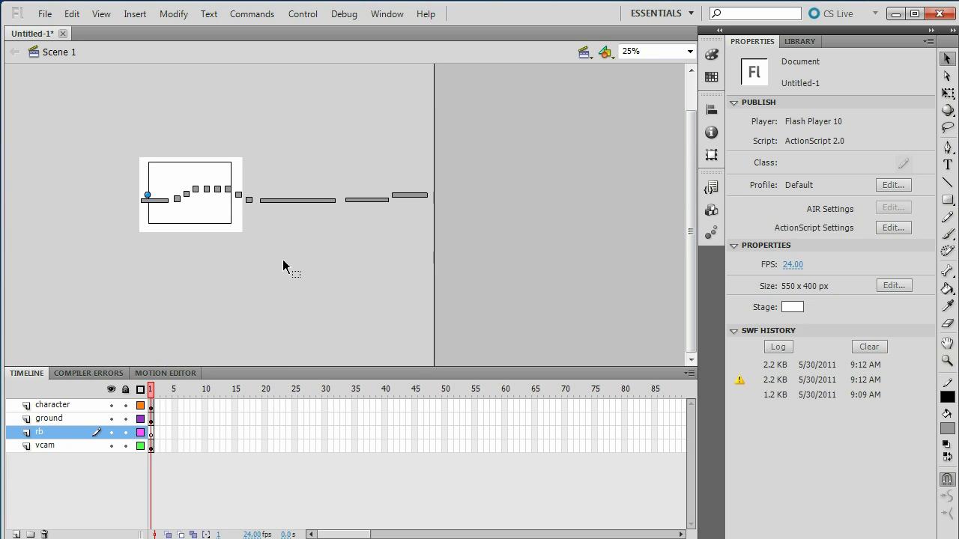
{"action": "left_click", "coordinate": [947, 200]}
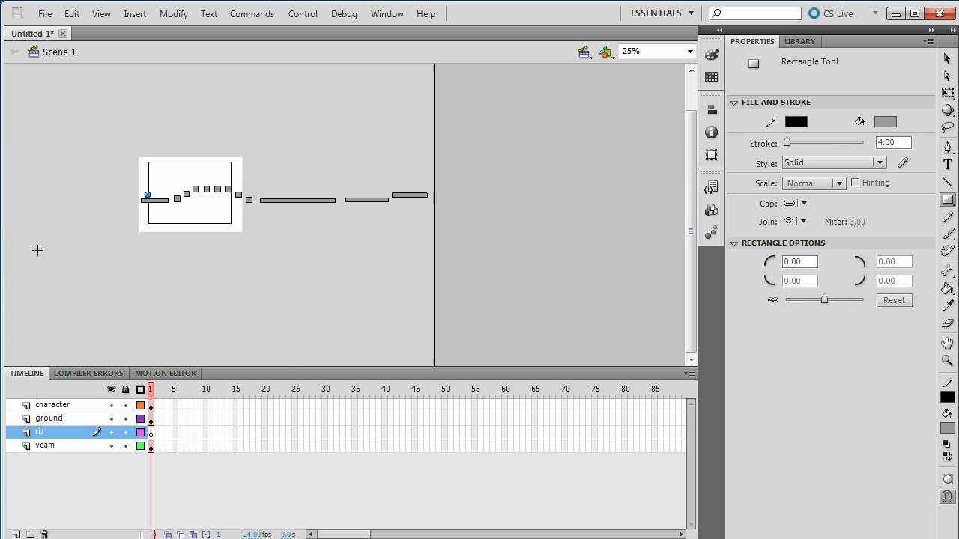
{"action": "left_click_drag", "start_coordinate": [29, 246], "coordinate": [476, 251]}
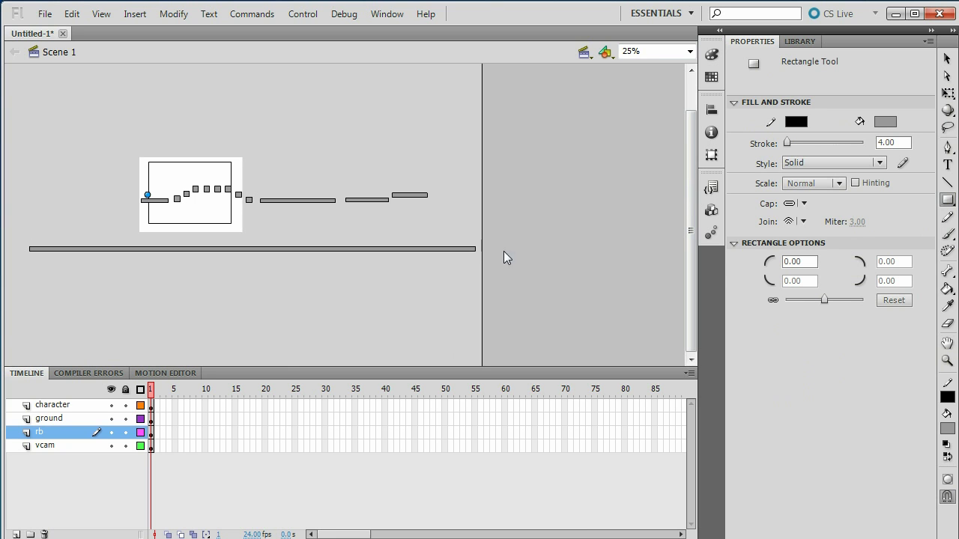
{"action": "key", "text": "v"}
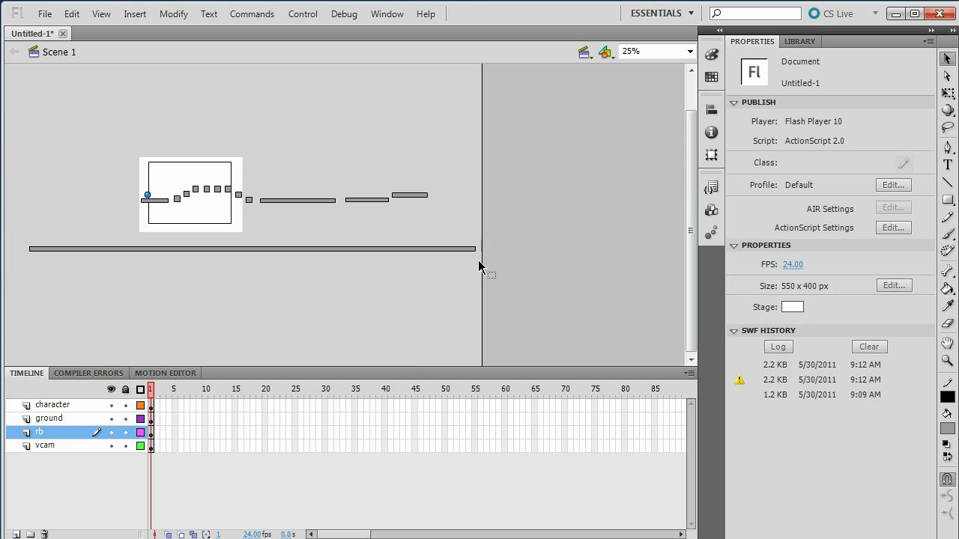
- Convert the whole long rectangle to a movie clip symbol named rb
{"action": "mouse_move", "coordinate": [478, 260]}
{"action": "left_mouse_down"}
{"action": "mouse_move", "coordinate": [454, 245]}
{"action": "mouse_move", "coordinate": [276, 227]}
{"action": "mouse_move", "coordinate": [17, 237]}
{"action": "left_mouse_up"}
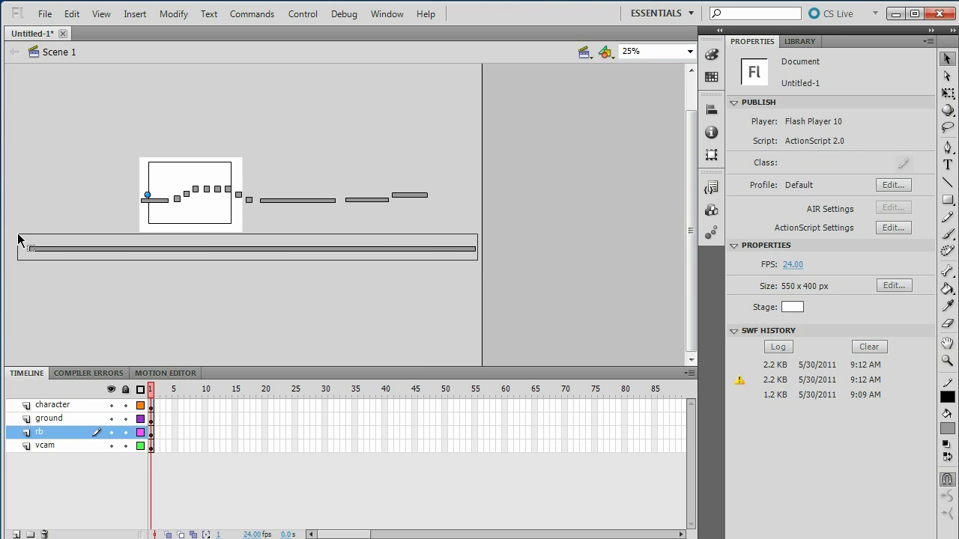
{"action": "right_click", "coordinate": [143, 255]}
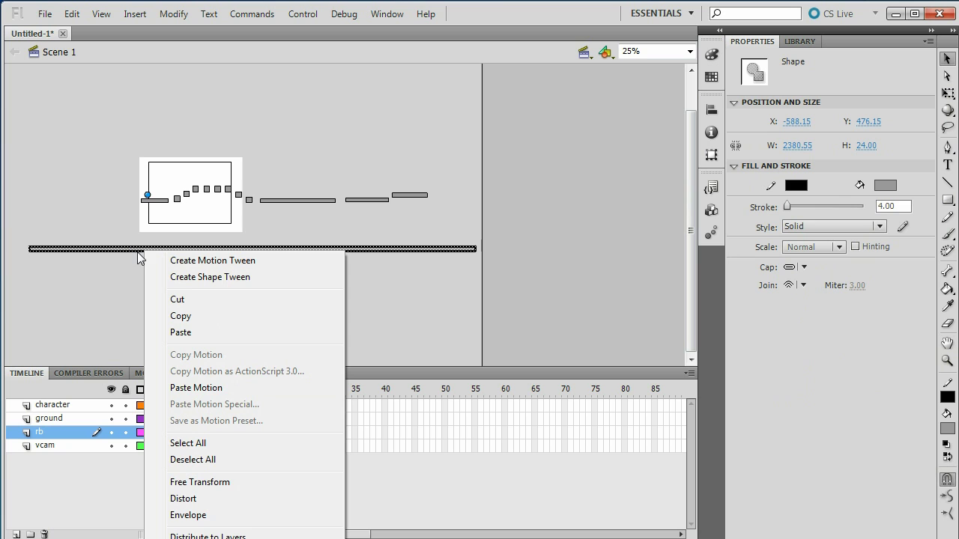
{"action": "left_click", "coordinate": [208, 538]}
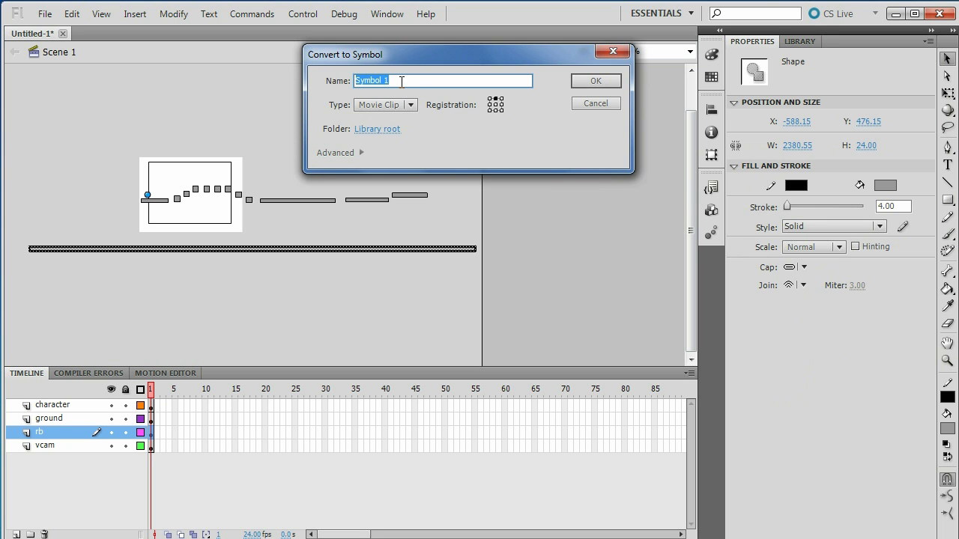
{"action": "type", "text": "rb"}
{"action": "key", "text": "Return"}
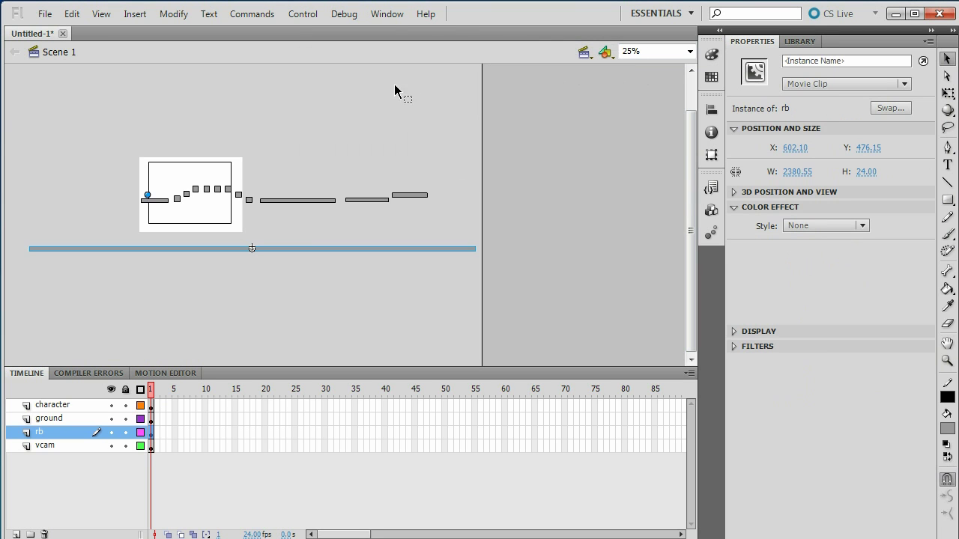
- Inside the rb symbol, remove the rectangle's stroke, make its black fill fully transparent, and return to Scene 1
{"action": "double_click", "coordinate": [232, 256]}
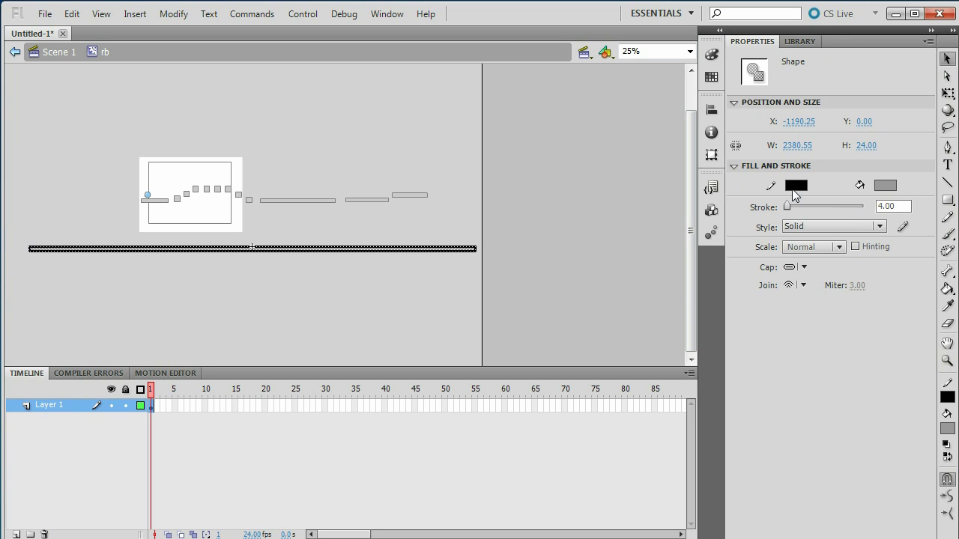
{"action": "left_click", "coordinate": [883, 187]}
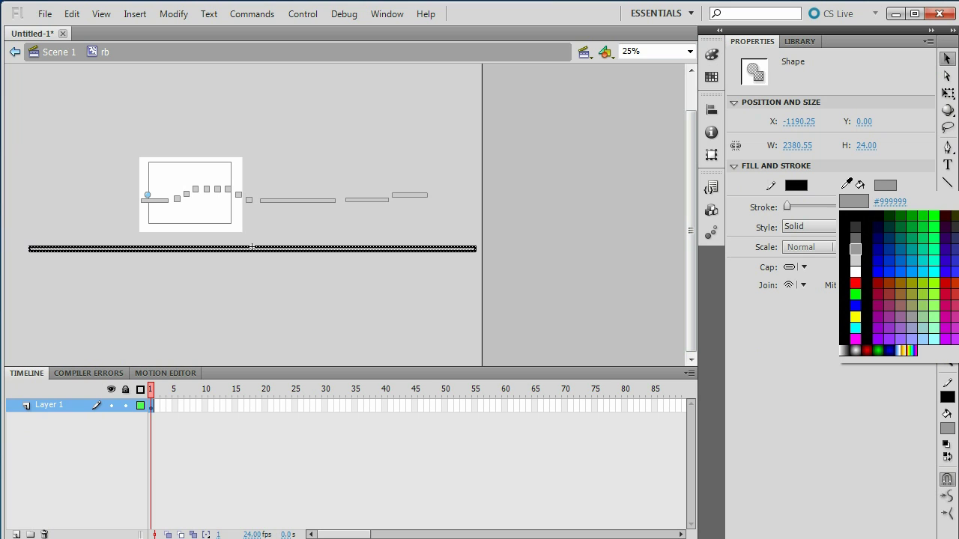
{"action": "left_click", "coordinate": [797, 188]}
{"action": "left_click", "coordinate": [798, 189]}
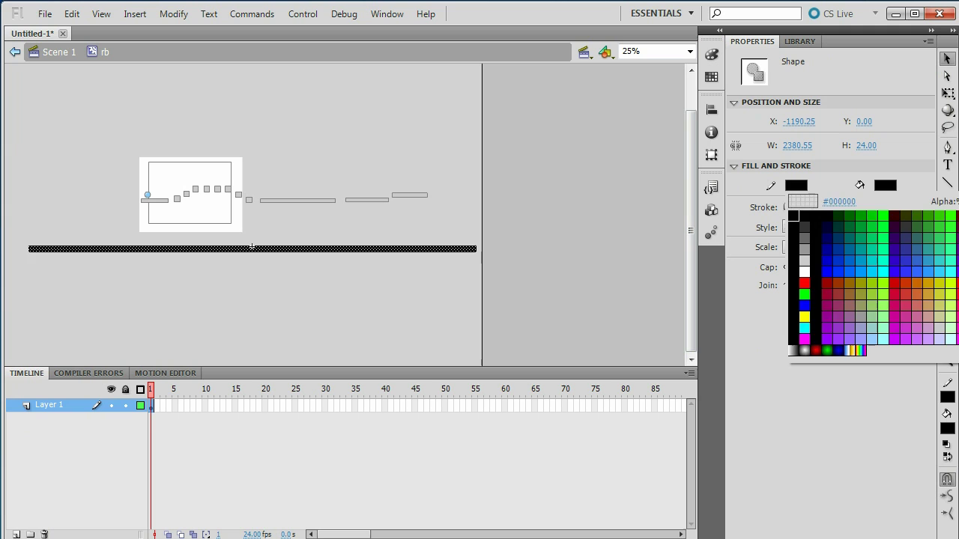
{"action": "left_click", "coordinate": [952, 201]}
{"action": "left_click", "coordinate": [887, 187]}
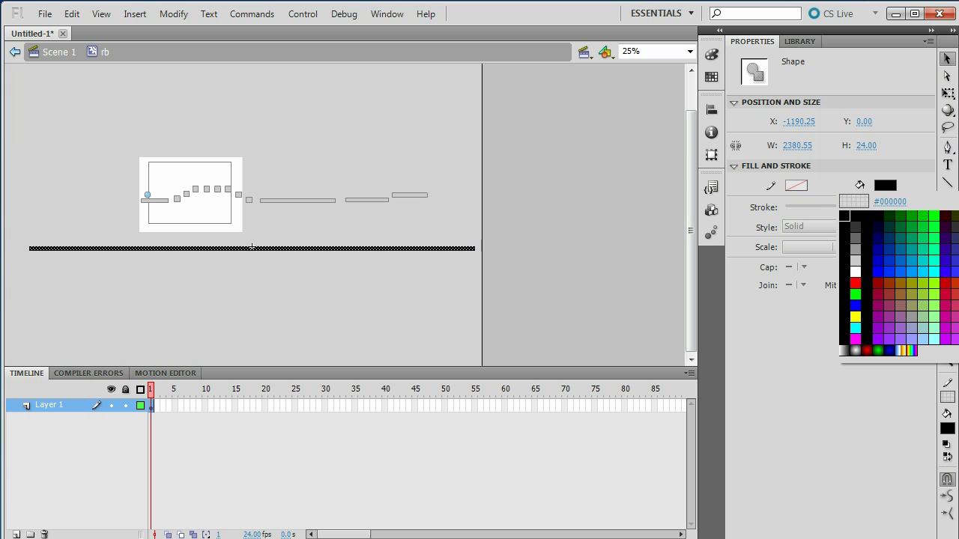
{"action": "left_click", "coordinate": [951, 202]}
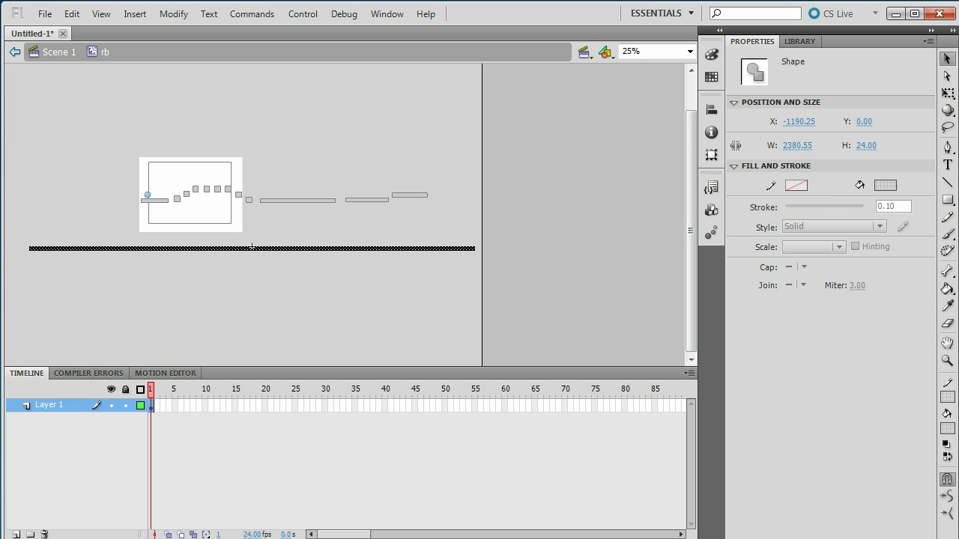
{"action": "double_click", "coordinate": [266, 276]}
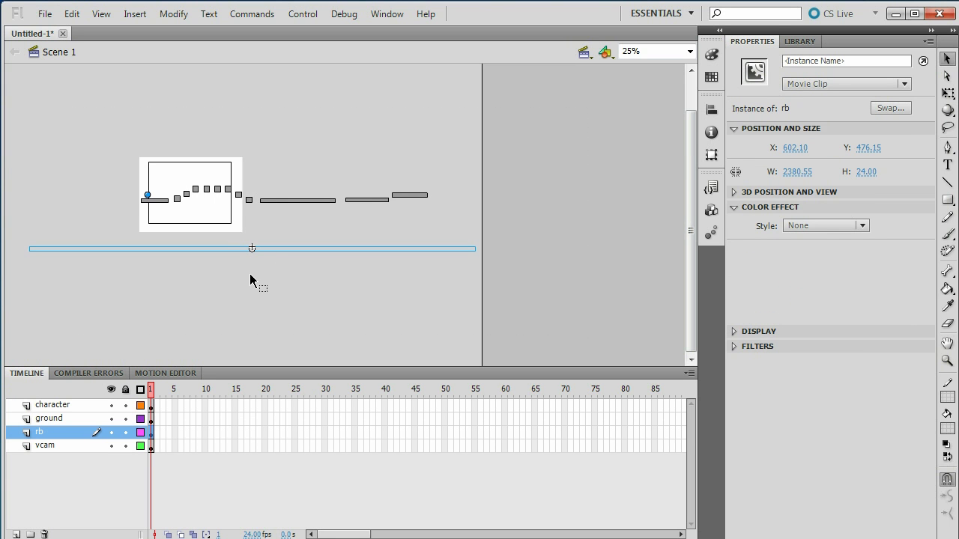
{"action": "key", "text": "F9"}
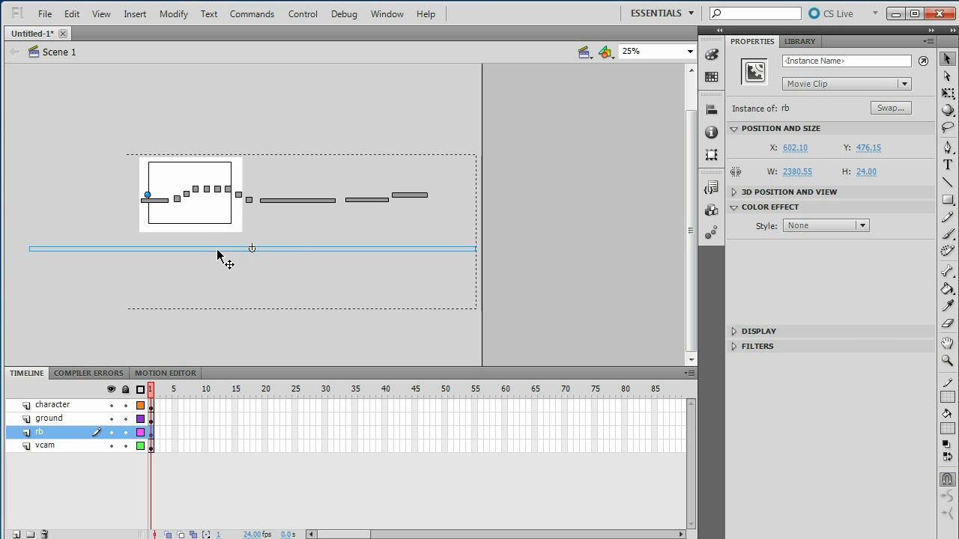
{"action": "double_click", "coordinate": [217, 255]}
{"action": "left_click", "coordinate": [264, 249]}
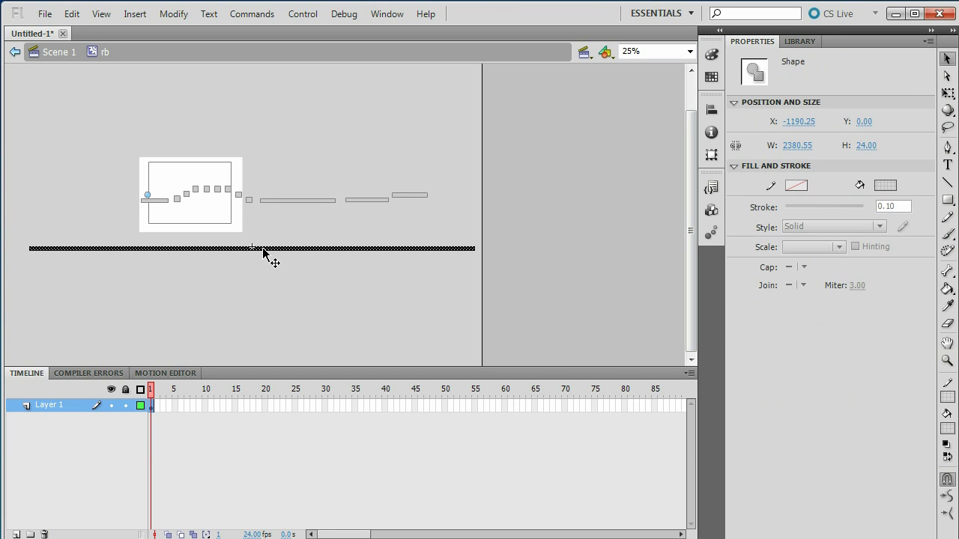
{"action": "double_click", "coordinate": [132, 306]}
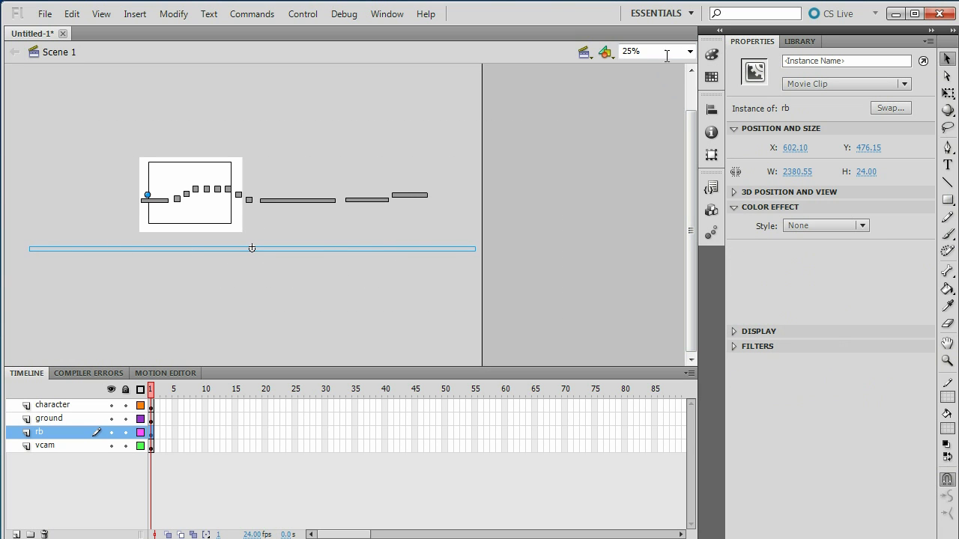
- Open the script editor for the rb bar below the stage
{"action": "left_click", "coordinate": [690, 51]}
{"action": "left_click", "coordinate": [642, 115]}
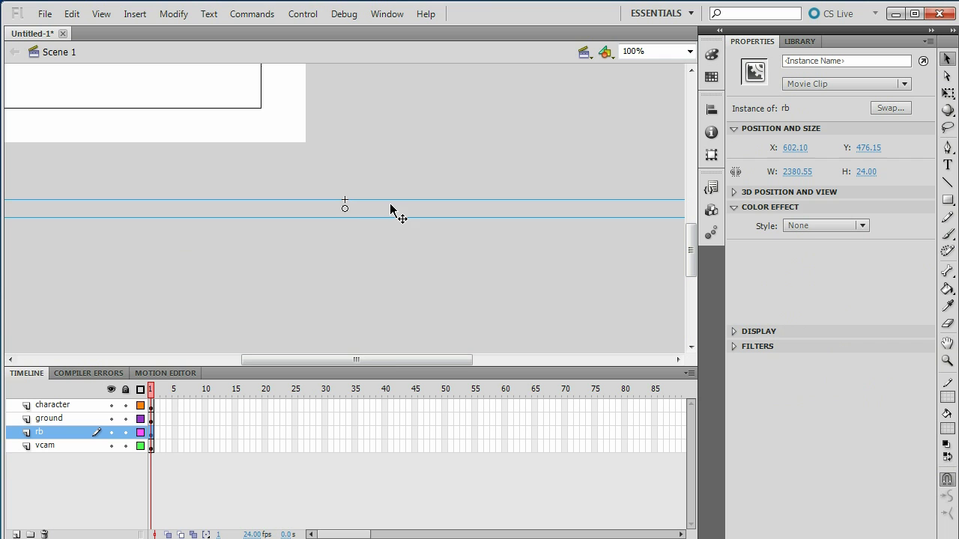
{"action": "left_click_drag", "start_coordinate": [394, 360], "coordinate": [314, 360]}
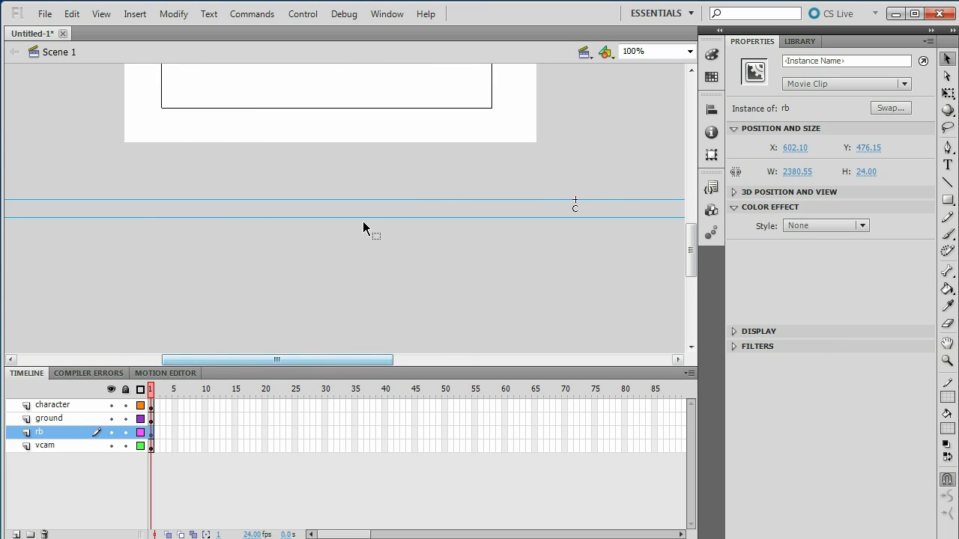
{"action": "right_click", "coordinate": [358, 215]}
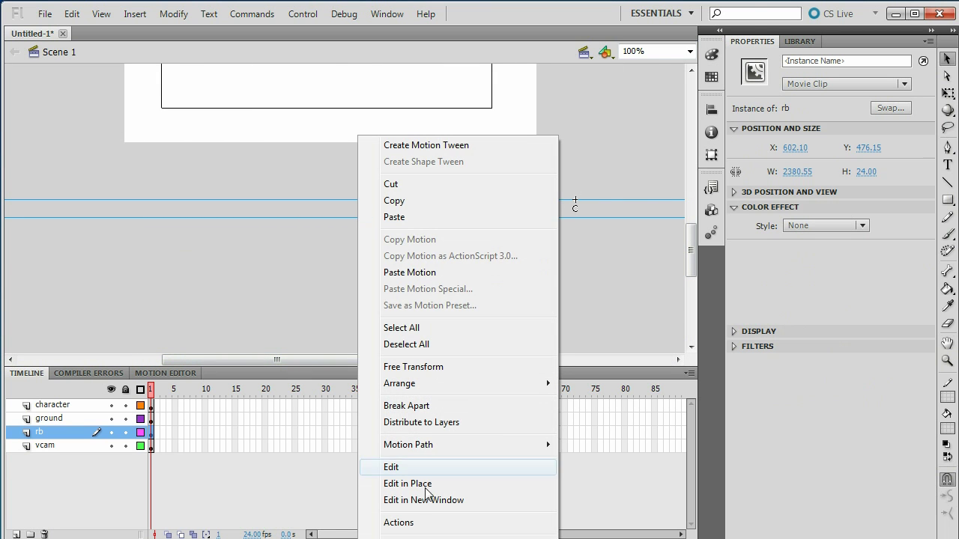
{"action": "left_click", "coordinate": [412, 524]}
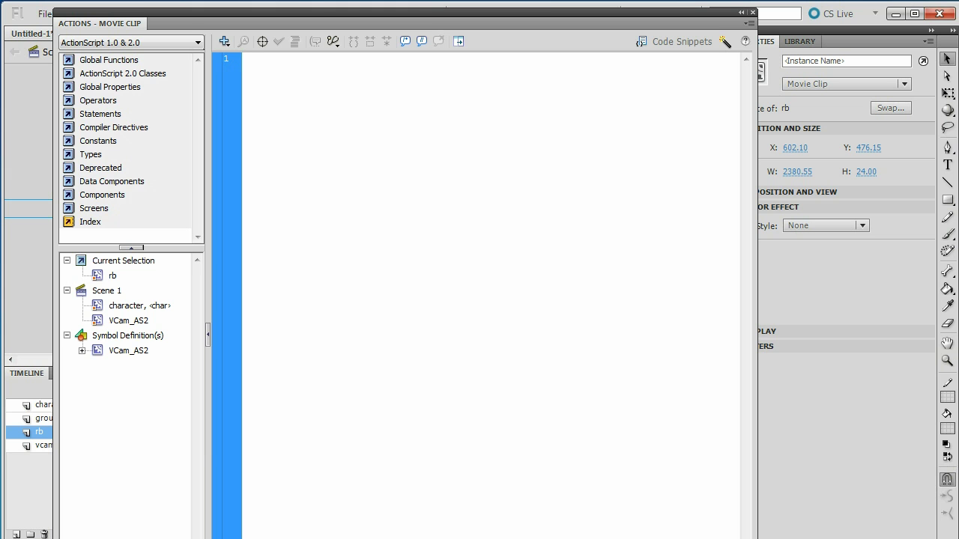
- Switch to the codes file in Notepad, copy the RESET SYMBOL code, and paste it into the rb bar's script
{"action": "key", "text": "alt+Tab"}
{"action": "left_click", "coordinate": [415, 411]}
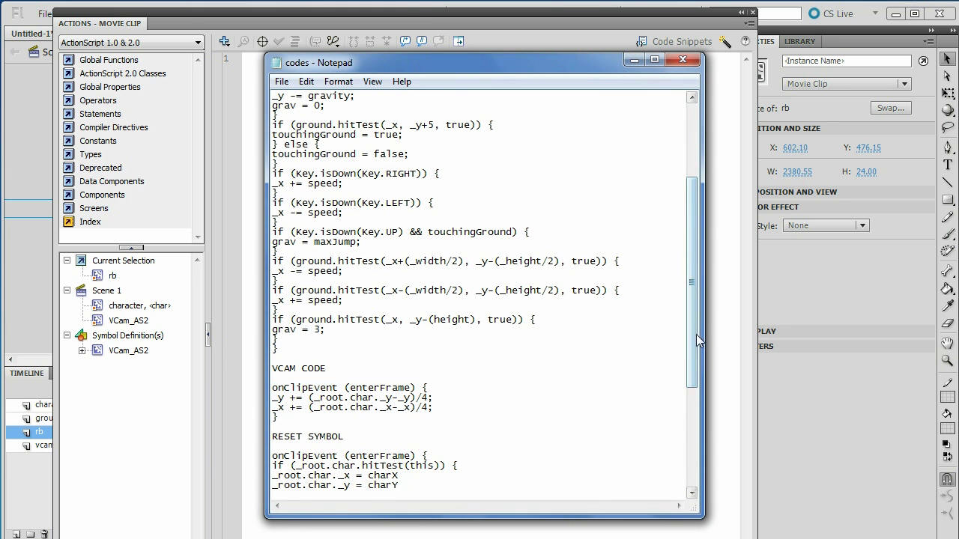
{"action": "scroll", "coordinate": [697, 337], "scroll_direction": "down", "scroll_amount": 2}
{"action": "left_click_drag", "start_coordinate": [279, 448], "coordinate": [272, 395]}
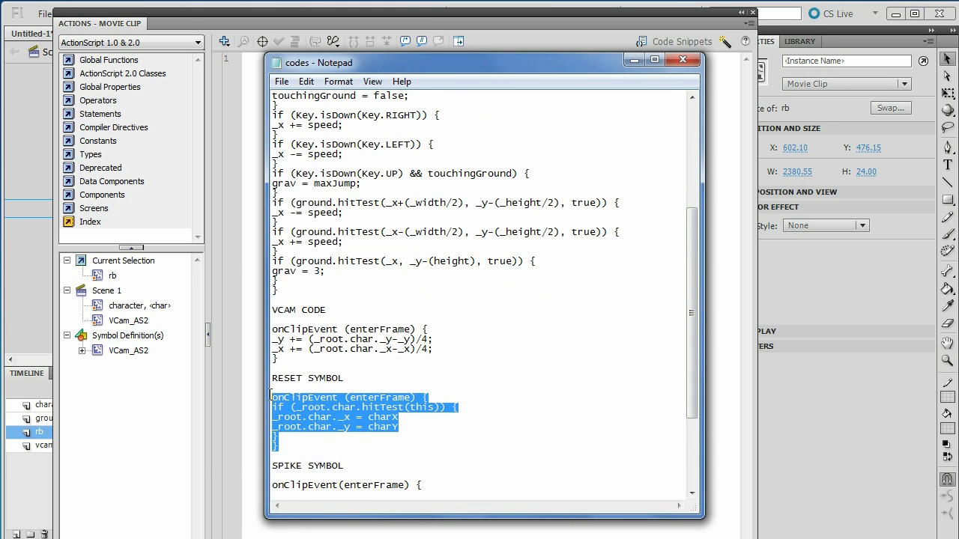
{"action": "right_click", "coordinate": [311, 402]}
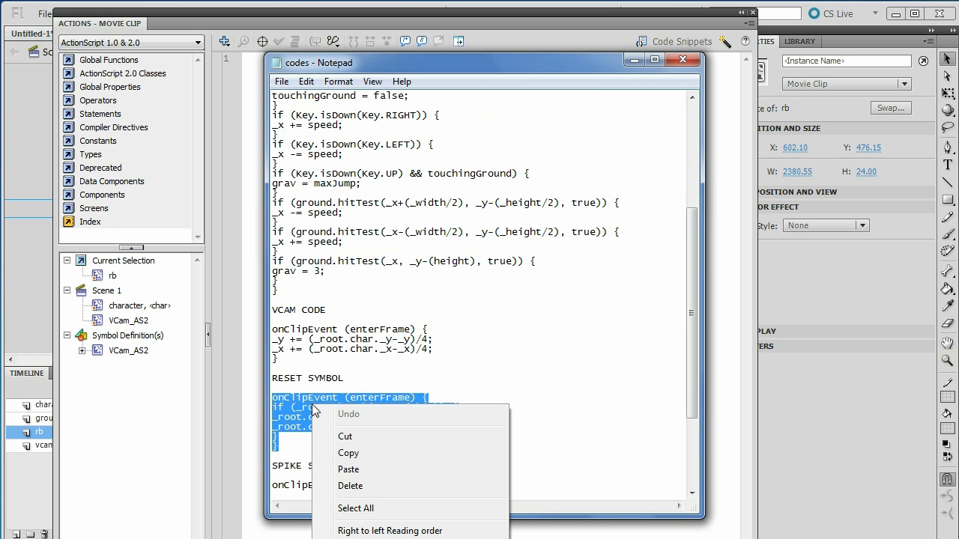
{"action": "left_click", "coordinate": [380, 455]}
{"action": "left_click", "coordinate": [634, 59]}
{"action": "right_click", "coordinate": [429, 109]}
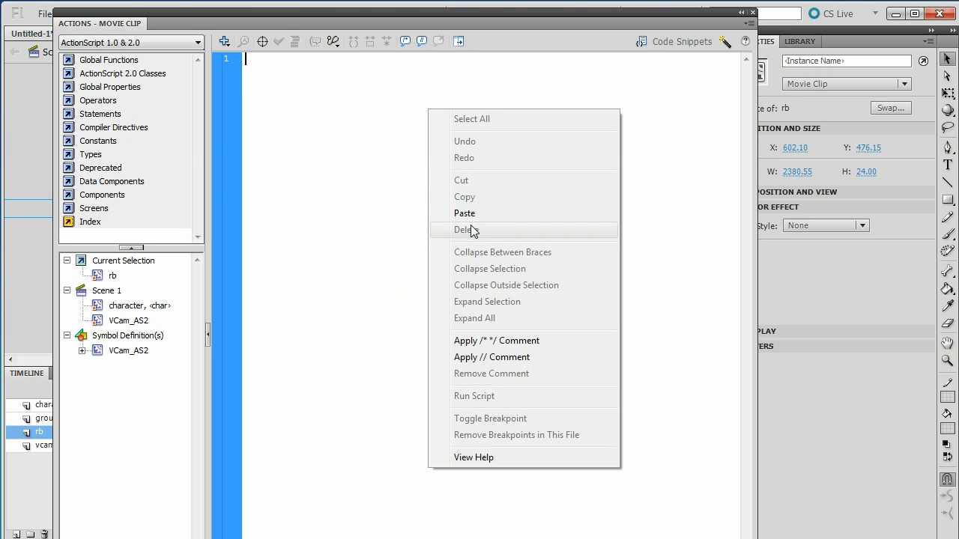
{"action": "left_click", "coordinate": [472, 214]}
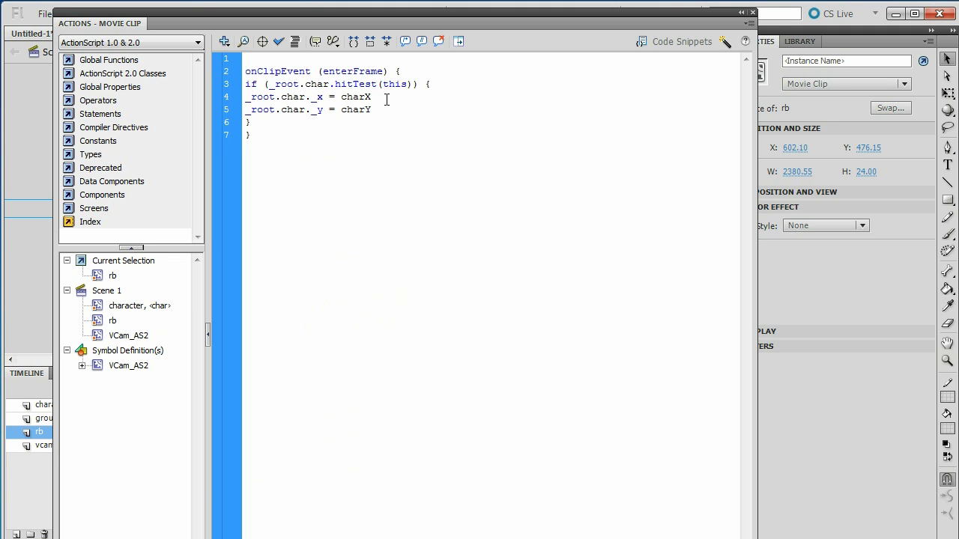
- Append an equals sign after charX and after charY in the rb script
{"action": "left_click", "coordinate": [386, 100]}
{"action": "type", "text": "="}
{"action": "left_click", "coordinate": [371, 111]}
{"action": "type", "text": "="}
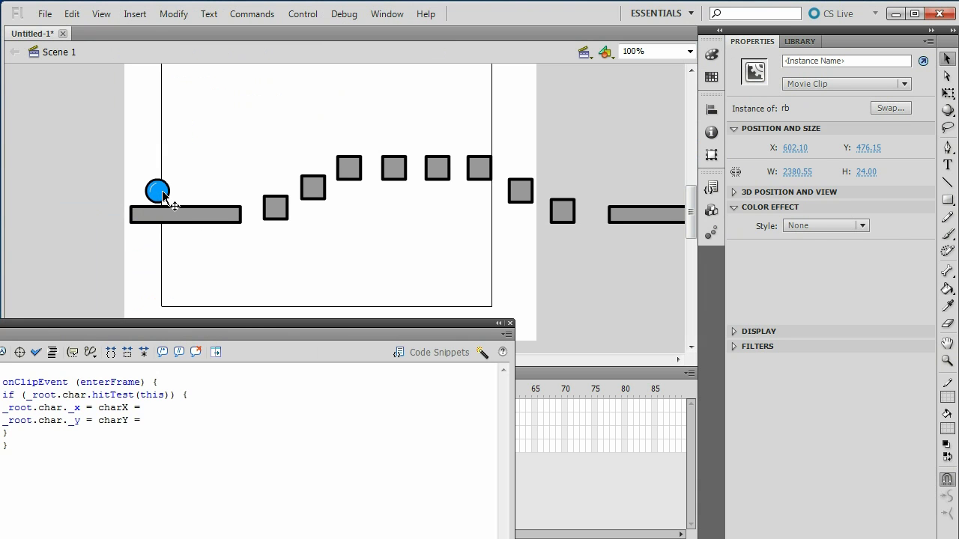
- Enter the character symbol and copy the X position of the ball's shape
{"action": "double_click", "coordinate": [162, 190]}
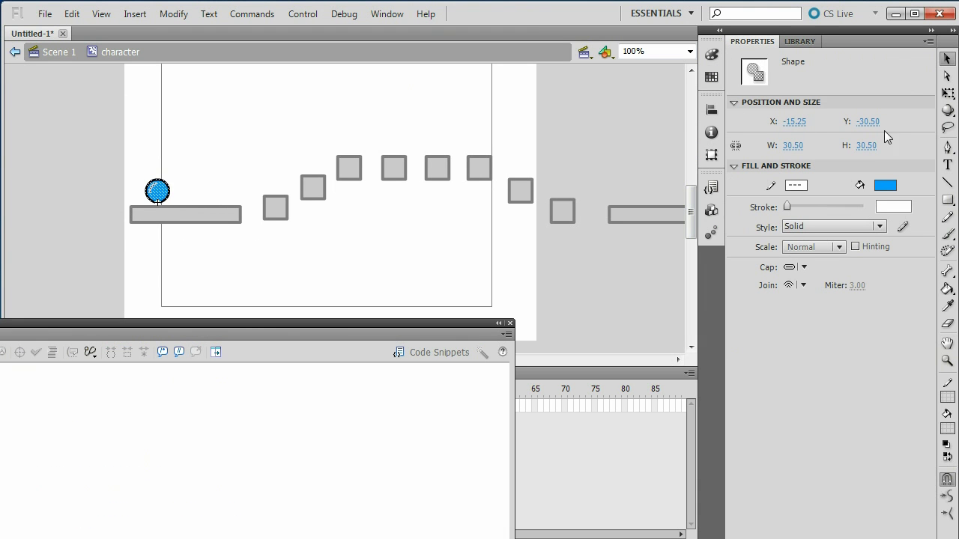
{"action": "left_click", "coordinate": [794, 121]}
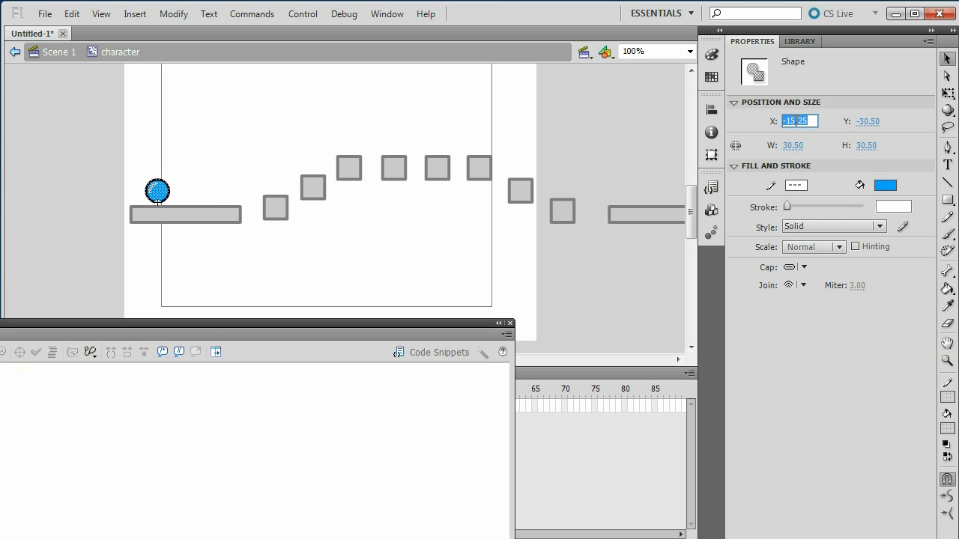
{"action": "right_click", "coordinate": [796, 121]}
{"action": "left_click", "coordinate": [843, 173]}
- Leave the character symbol for Scene 1 and select the rb bar below the stage
{"action": "left_click_drag", "start_coordinate": [691, 211], "coordinate": [692, 253]}
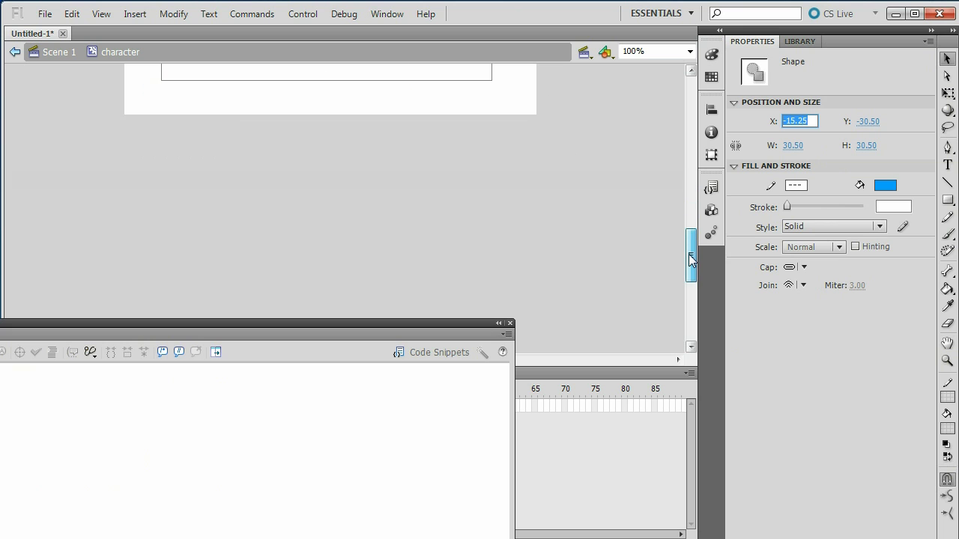
{"action": "left_click", "coordinate": [523, 143]}
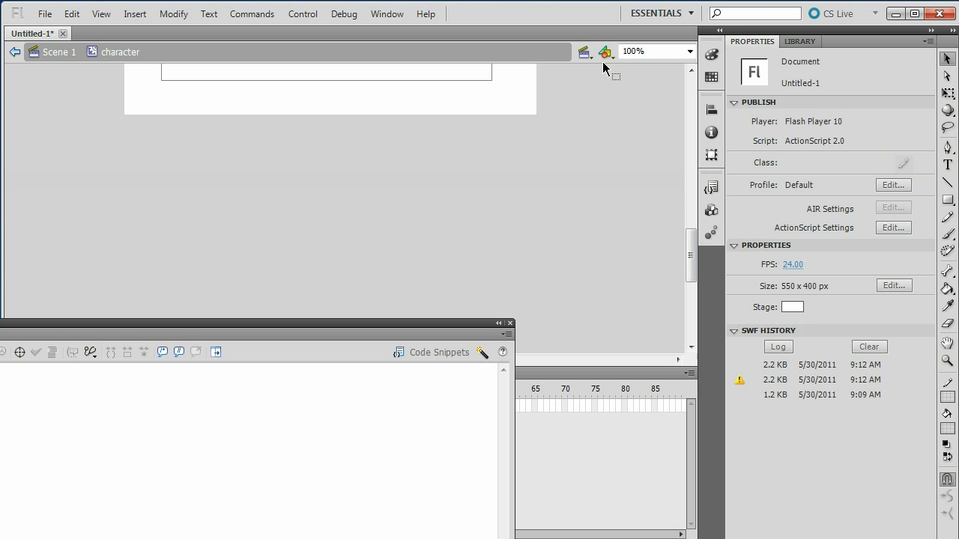
{"action": "mouse_move", "coordinate": [691, 267]}
{"action": "left_mouse_down"}
{"action": "mouse_move", "coordinate": [657, 257]}
{"action": "mouse_move", "coordinate": [666, 278]}
{"action": "mouse_move", "coordinate": [690, 196]}
{"action": "mouse_move", "coordinate": [689, 263]}
{"action": "left_mouse_up"}
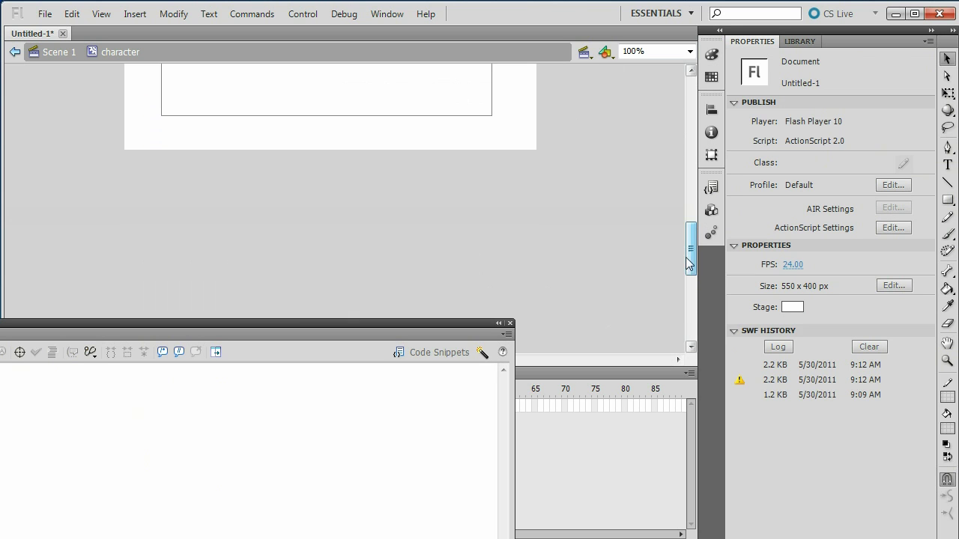
{"action": "double_click", "coordinate": [560, 205]}
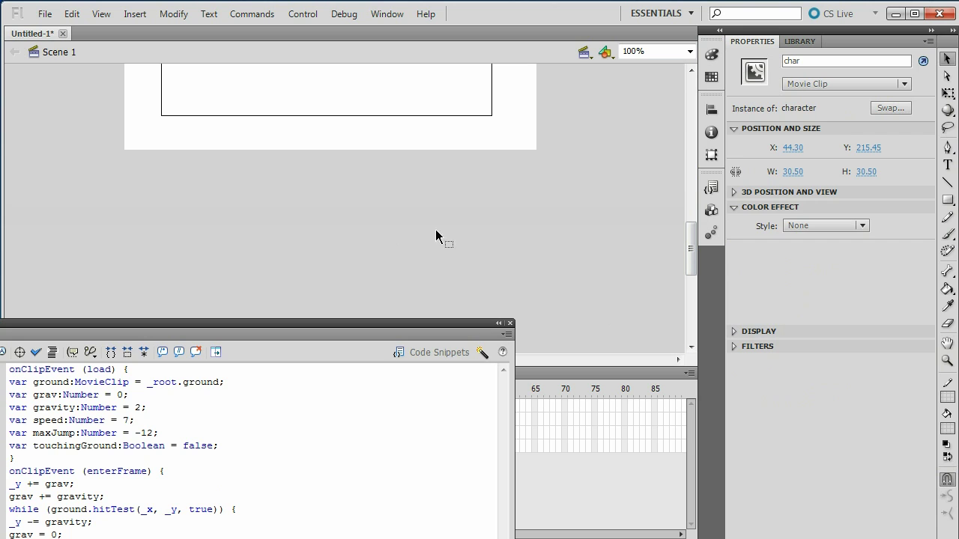
{"action": "left_click", "coordinate": [529, 243]}
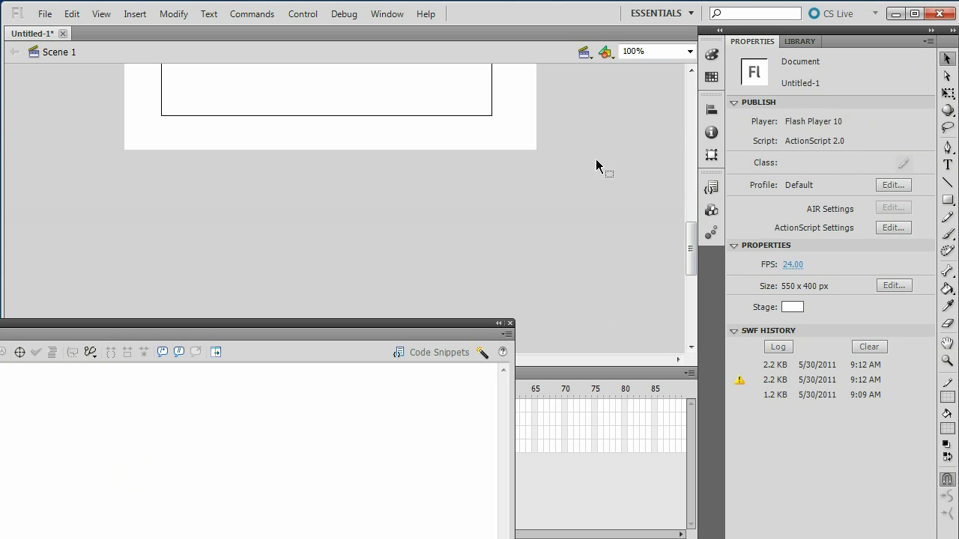
{"action": "left_click_drag", "start_coordinate": [596, 160], "coordinate": [597, 129]}
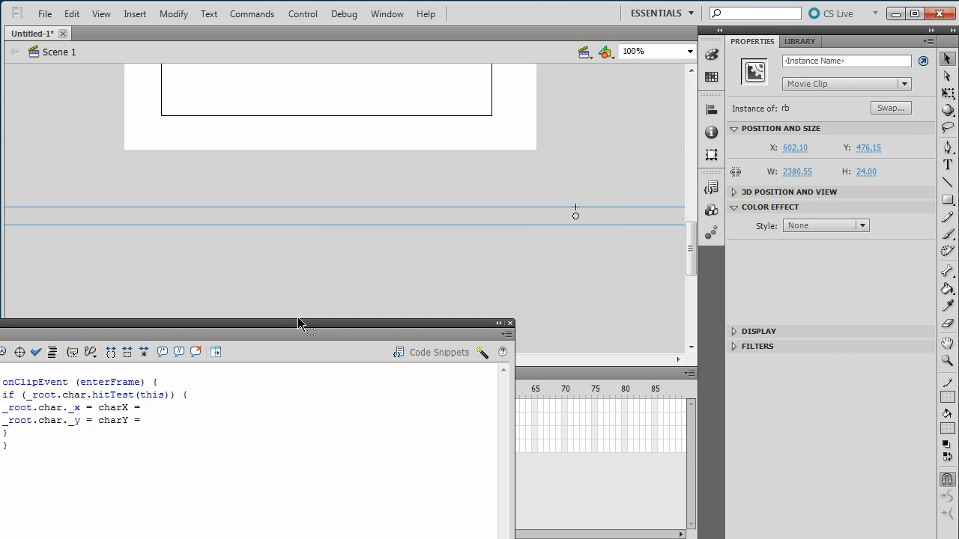
- Paste the copied value -15.25 after charX = in the rb script
{"action": "left_click_drag", "start_coordinate": [297, 323], "coordinate": [483, 250]}
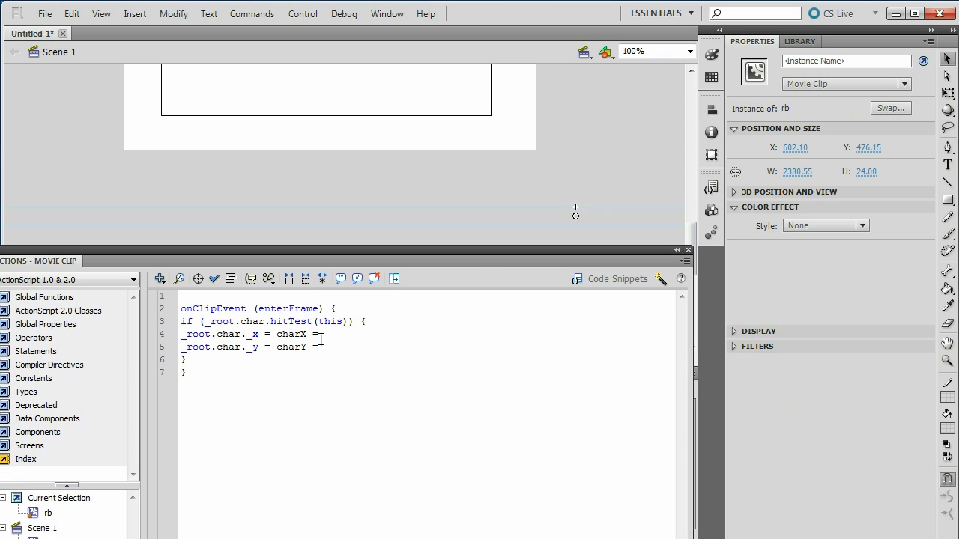
{"action": "left_click", "coordinate": [320, 335]}
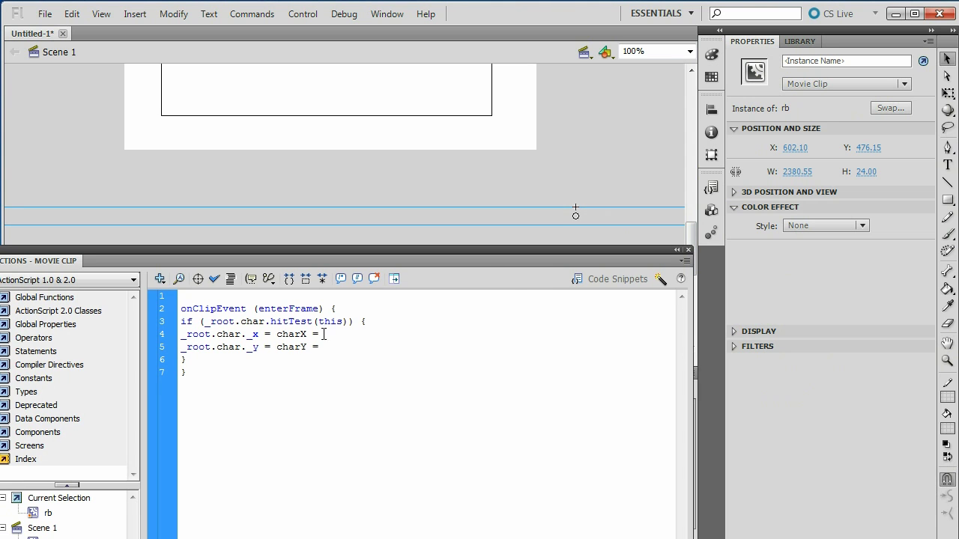
{"action": "right_click", "coordinate": [323, 334]}
{"action": "left_click", "coordinate": [377, 387]}
- Select the ball on the stage in Scene 1 and copy its Y position
{"action": "left_click_drag", "start_coordinate": [691, 231], "coordinate": [691, 203]}
{"action": "left_click", "coordinate": [156, 144]}
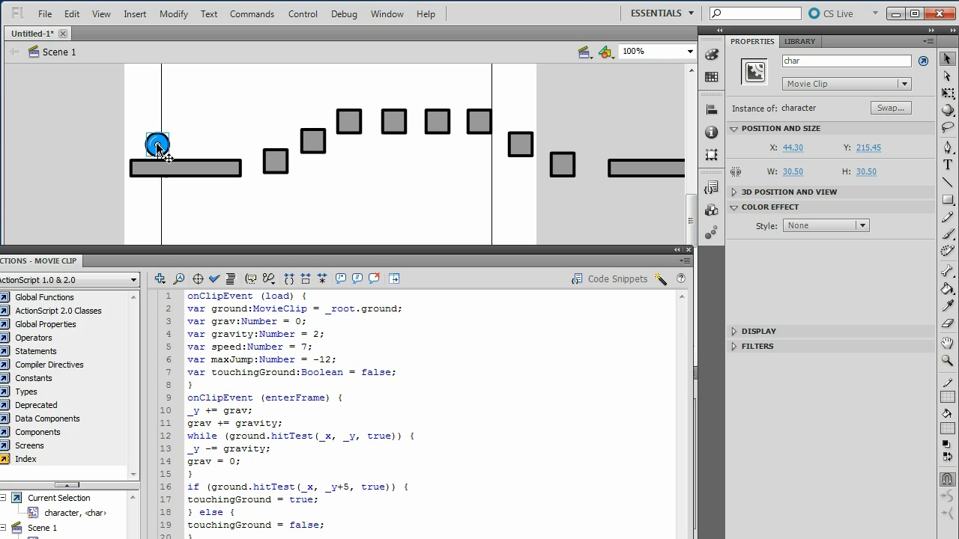
{"action": "left_click", "coordinate": [870, 148]}
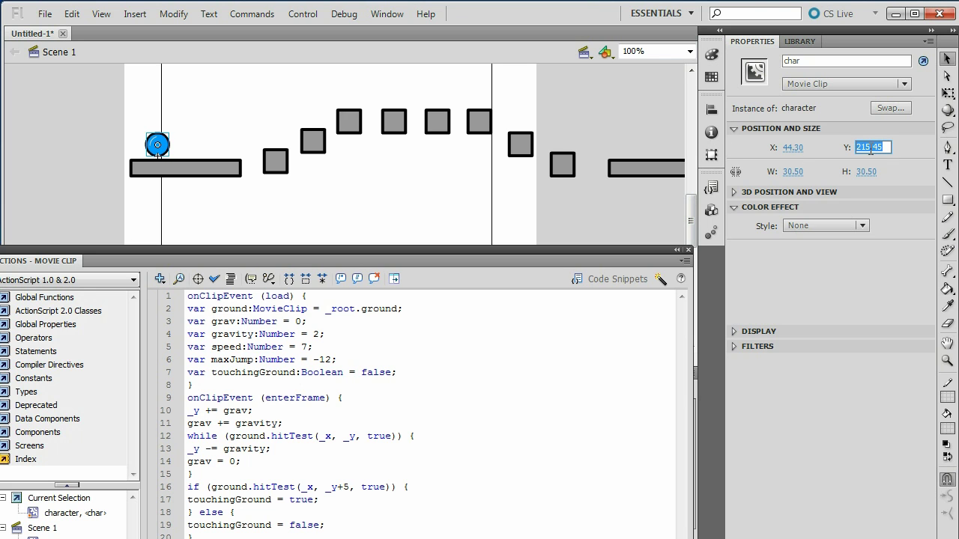
{"action": "right_click", "coordinate": [869, 148]}
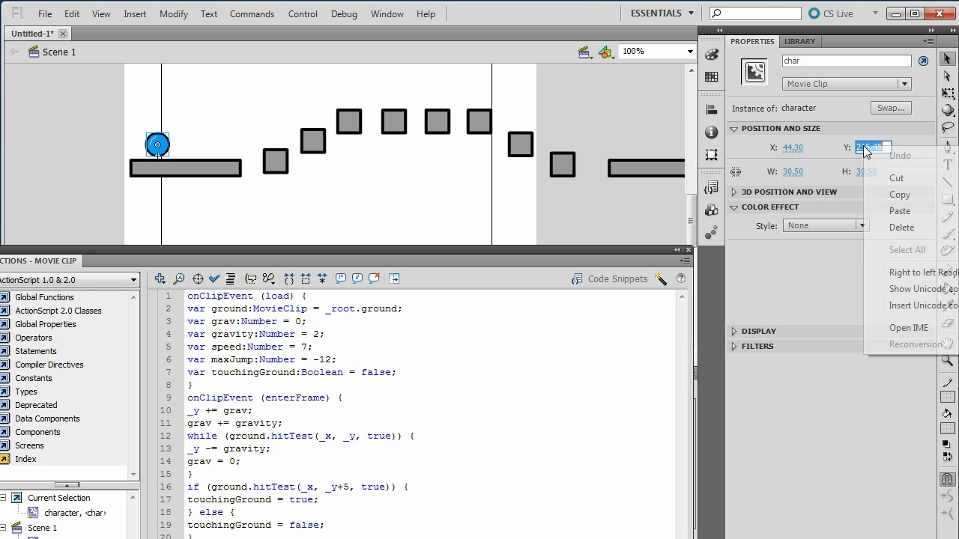
{"action": "left_click", "coordinate": [899, 194]}
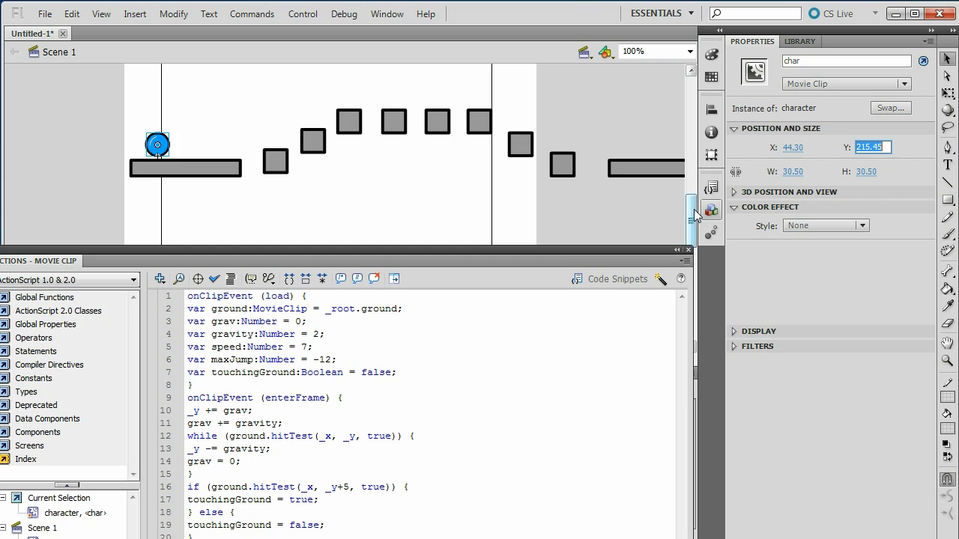
- Reselect the rb bar and paste the copied value 215.45 after charY = in its script
{"action": "left_click_drag", "start_coordinate": [691, 214], "coordinate": [690, 244]}
{"action": "left_click", "coordinate": [514, 169]}
{"action": "left_click", "coordinate": [515, 204]}
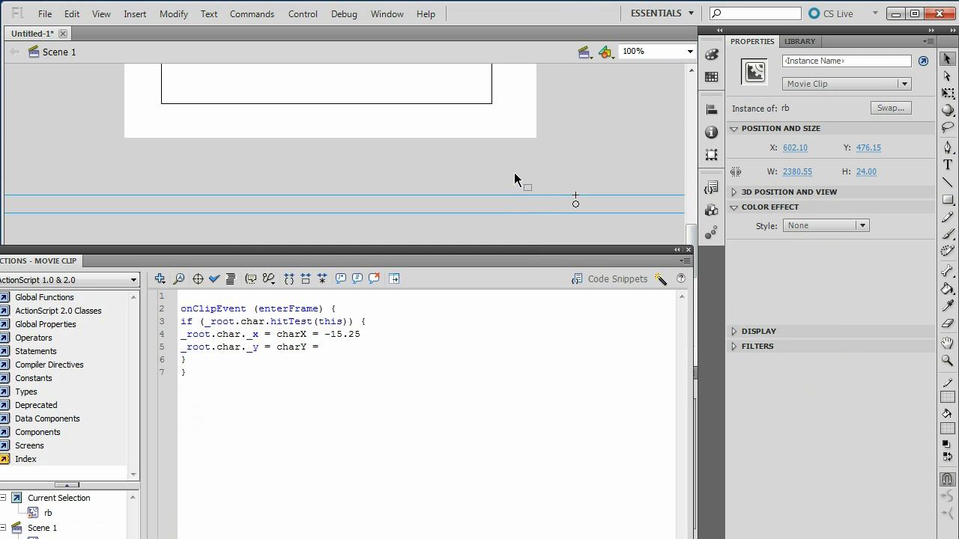
{"action": "left_click", "coordinate": [320, 346]}
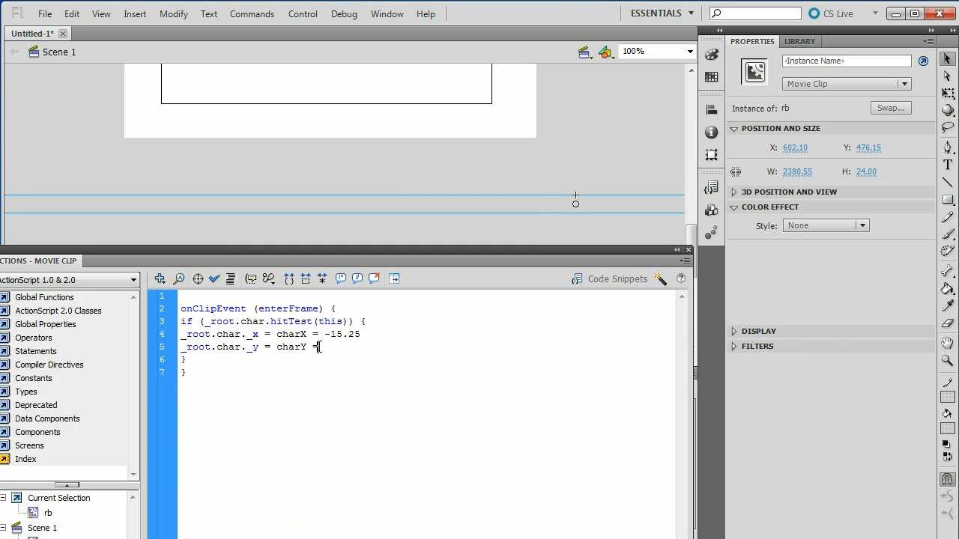
{"action": "right_click", "coordinate": [324, 355]}
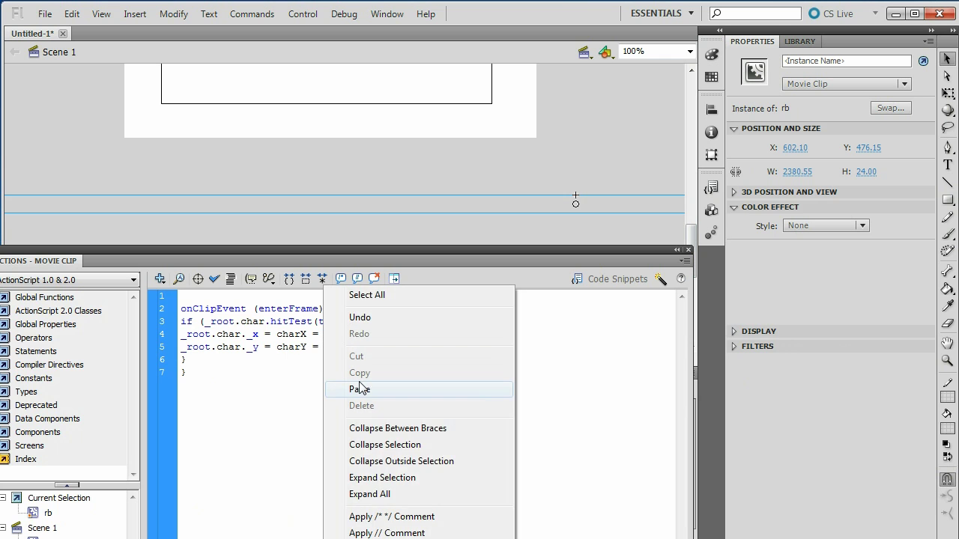
{"action": "left_click", "coordinate": [359, 388]}
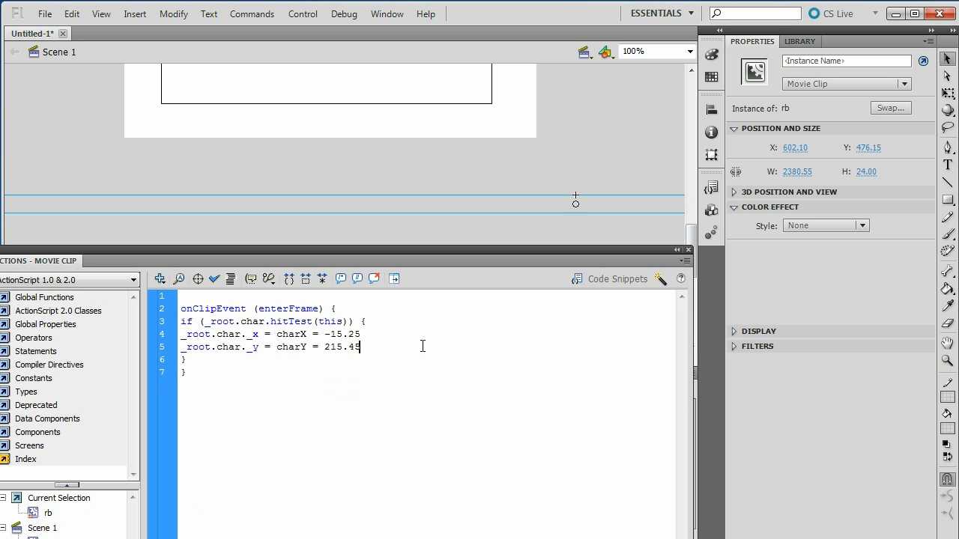
- Close the script editor, test the movie to check the ball's reset, and close the preview
{"action": "left_click", "coordinate": [687, 250]}
{"action": "left_click_drag", "start_coordinate": [692, 250], "coordinate": [689, 212]}
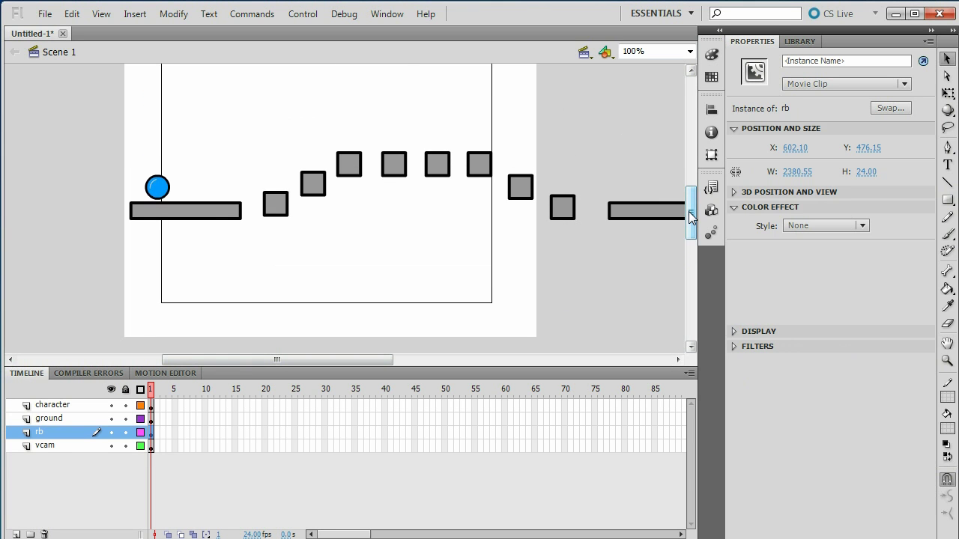
{"action": "key", "text": "ctrl+Return"}
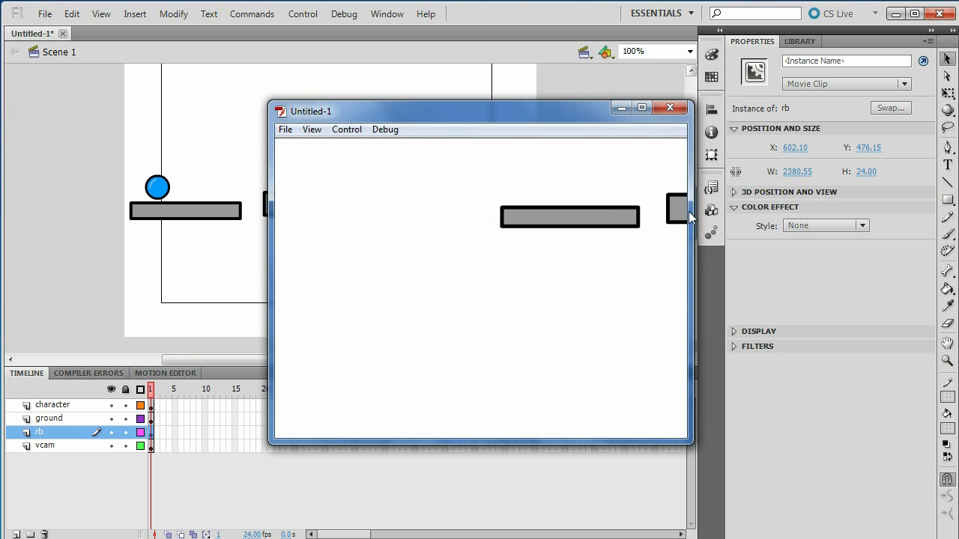
{"action": "left_click", "coordinate": [670, 108]}
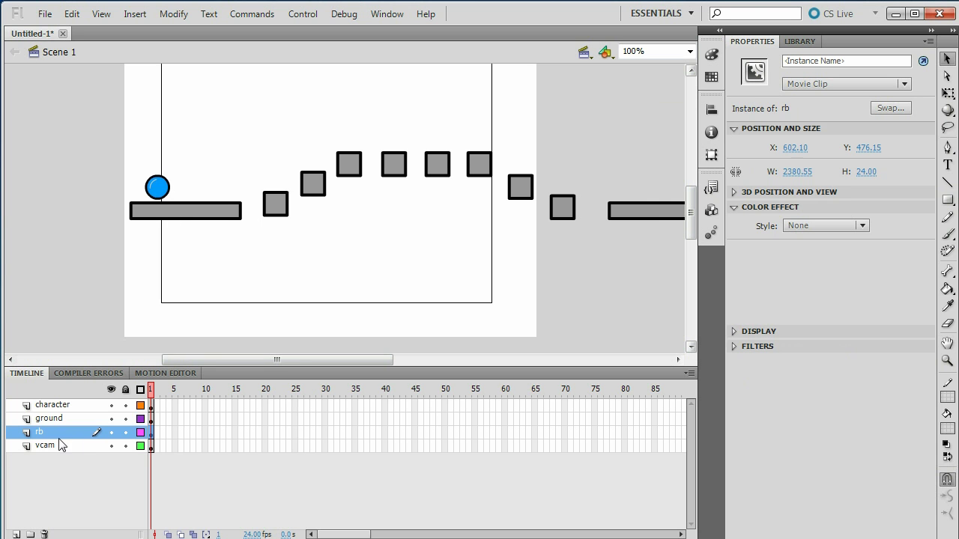
- In the rb bar's script, set charX to -14 and charY to 200
{"action": "left_click_drag", "start_coordinate": [691, 214], "coordinate": [691, 238]}
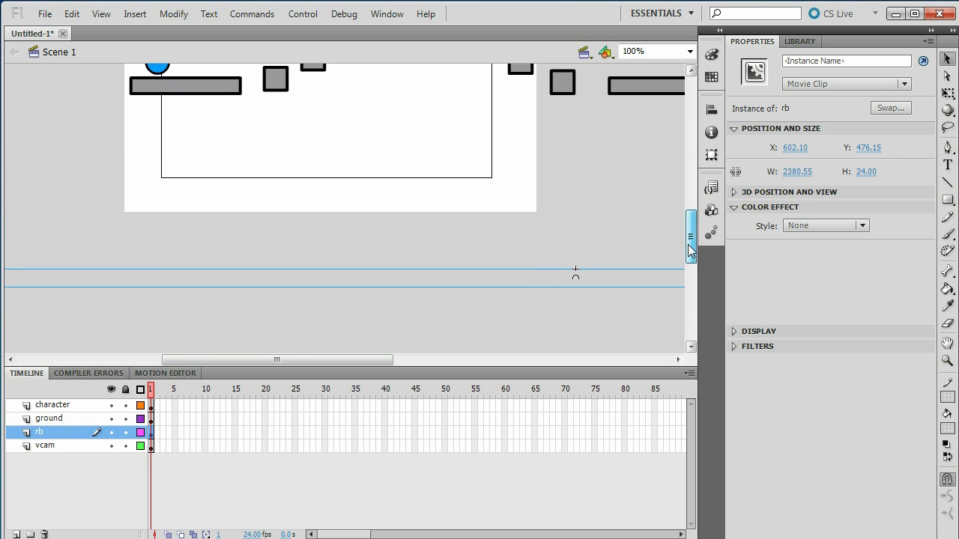
{"action": "right_click", "coordinate": [515, 279]}
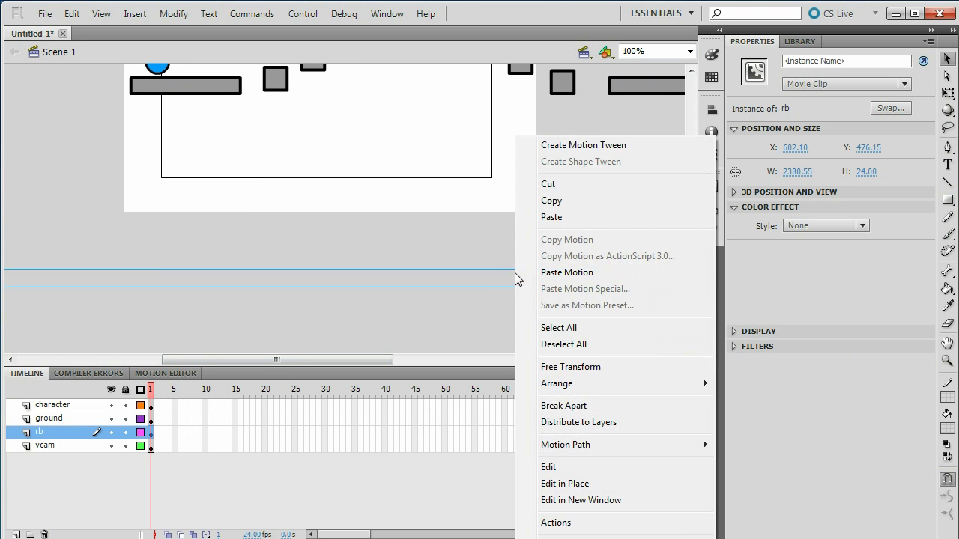
{"action": "left_click", "coordinate": [555, 523]}
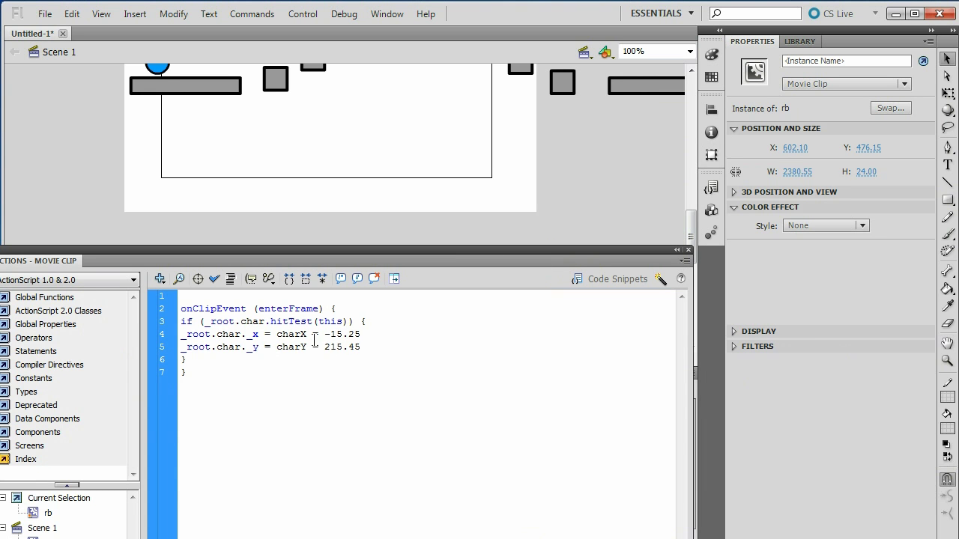
{"action": "left_click_drag", "start_coordinate": [360, 334], "coordinate": [326, 329]}
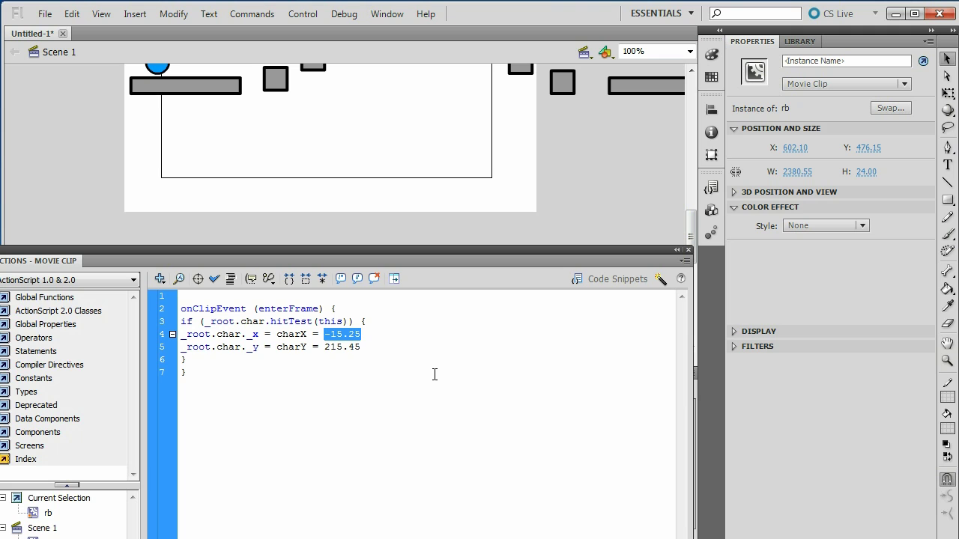
{"action": "type", "text": "-"}
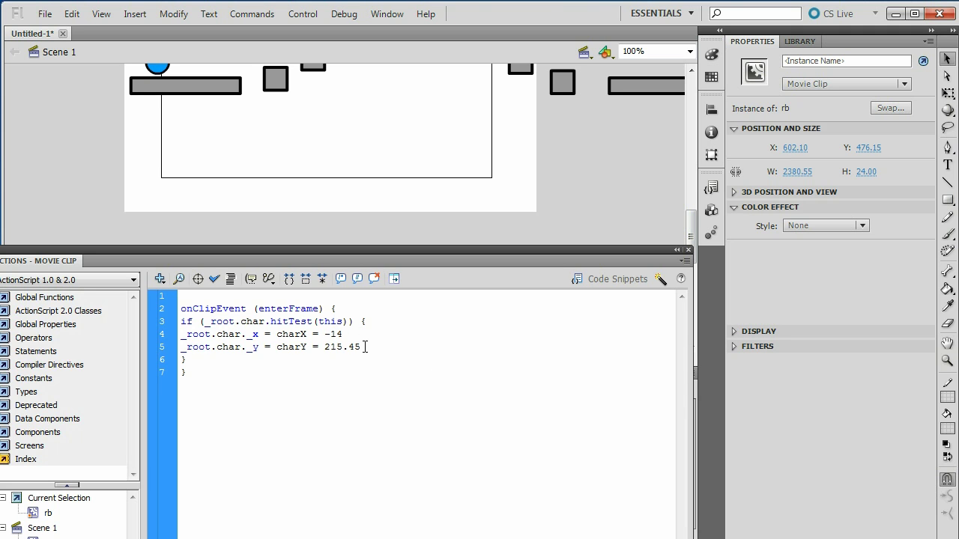
{"action": "left_click_drag", "start_coordinate": [365, 347], "coordinate": [327, 346]}
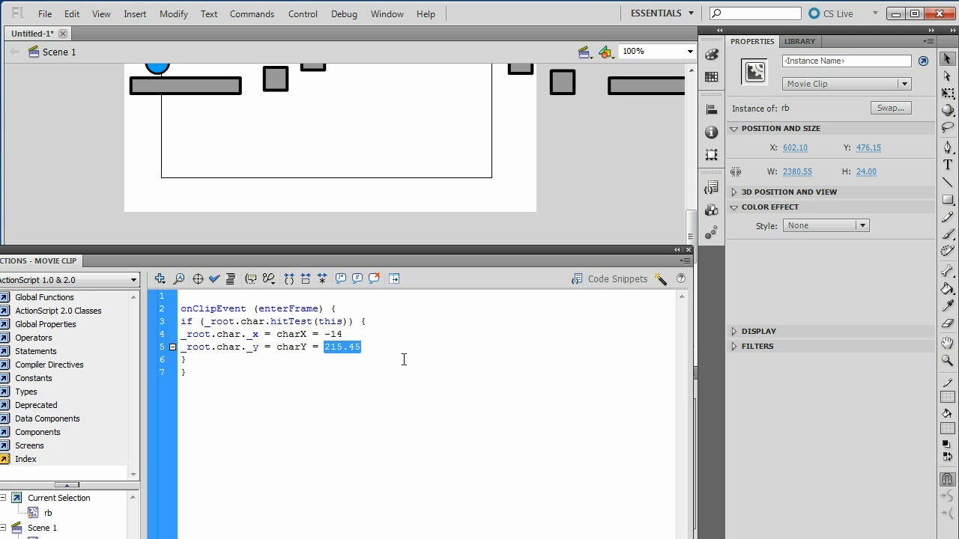
{"action": "type", "text": "2"}
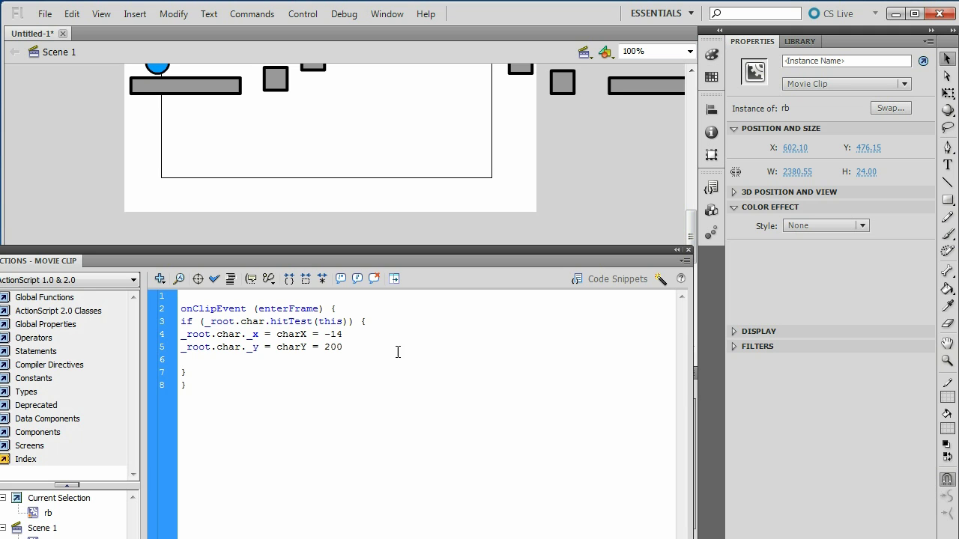
- Close the script editor, test the movie with the new reset coordinates, and close the preview
{"action": "left_click", "coordinate": [688, 250]}
{"action": "left_click_drag", "start_coordinate": [691, 247], "coordinate": [686, 219]}
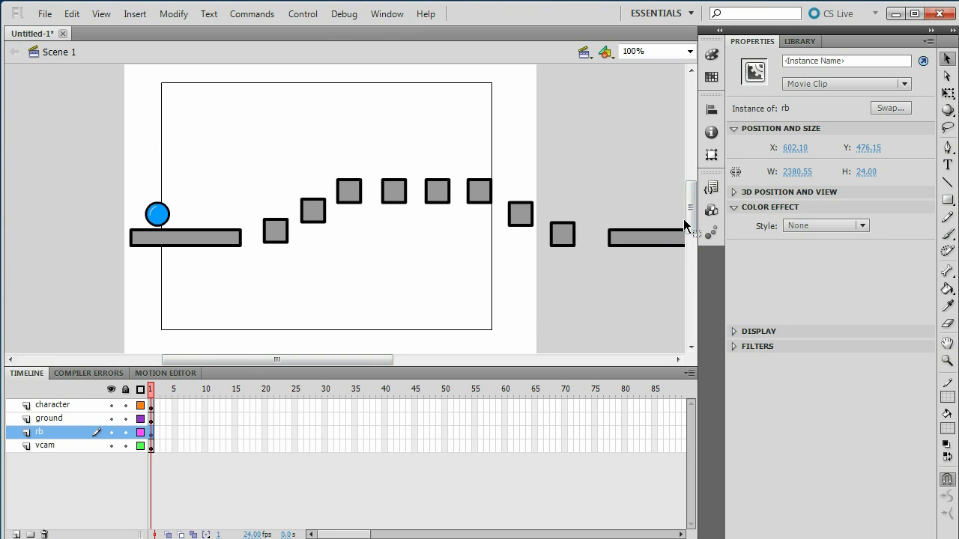
{"action": "key", "text": "ctrl+Return"}
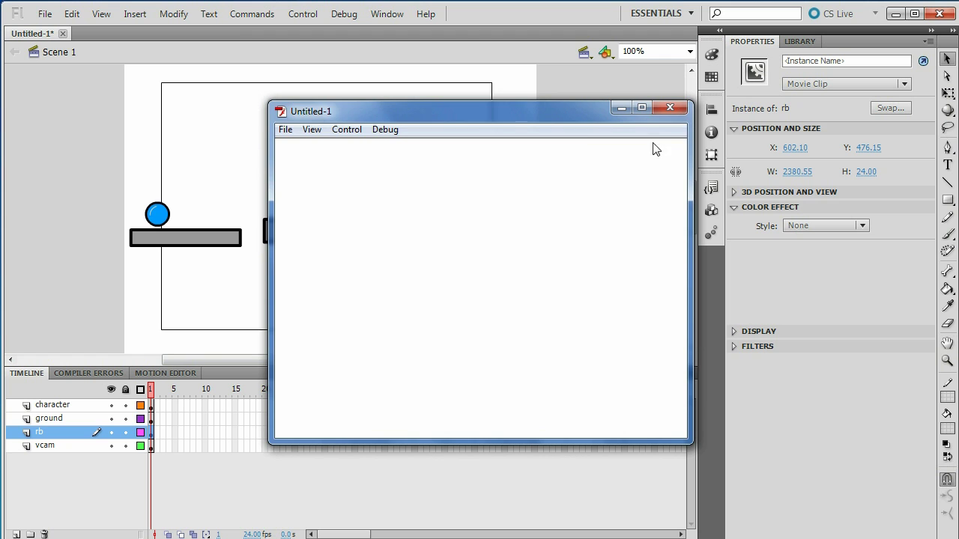
{"action": "left_click", "coordinate": [670, 108]}
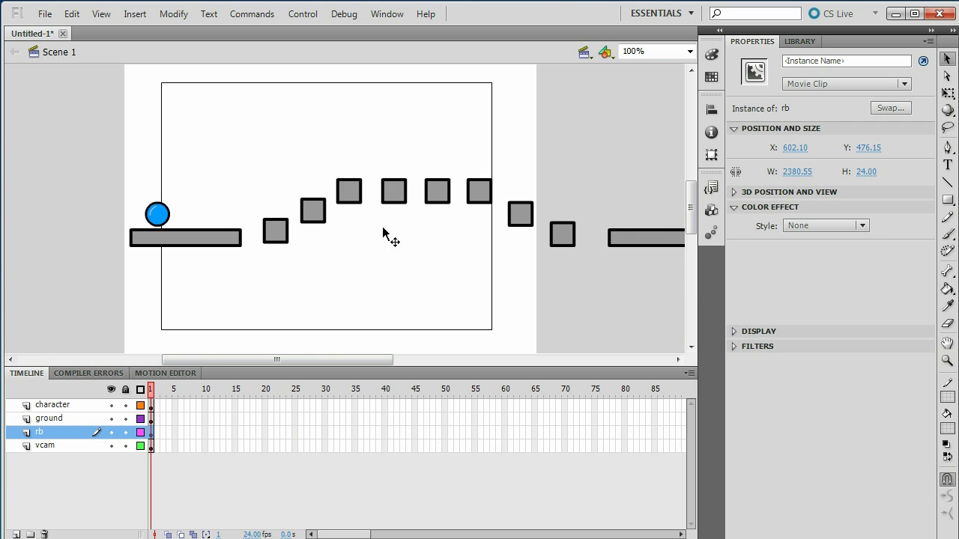
- Inside the ground symbol, shift all the platforms left to X about -789, then check the result in a test movie
{"action": "left_click", "coordinate": [59, 423]}
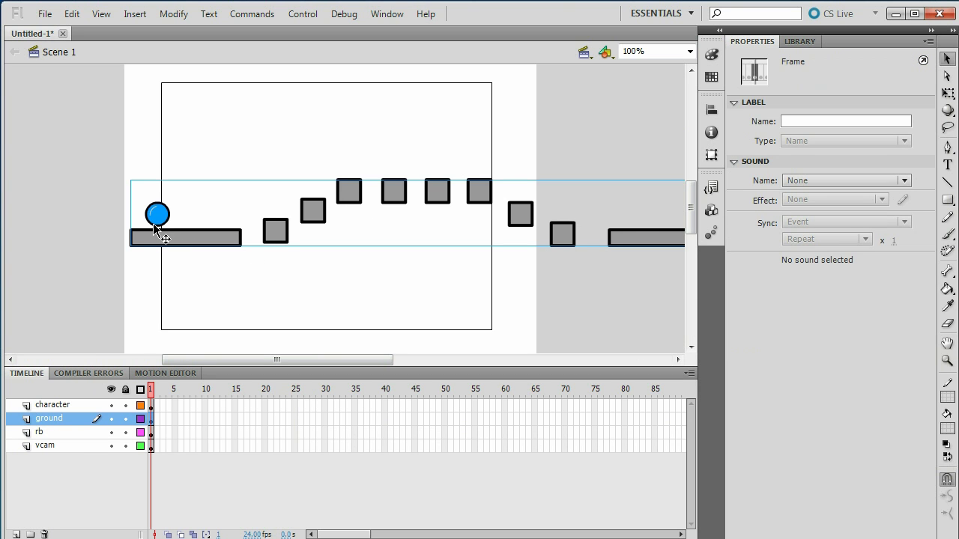
{"action": "left_click", "coordinate": [170, 237]}
{"action": "double_click", "coordinate": [170, 237]}
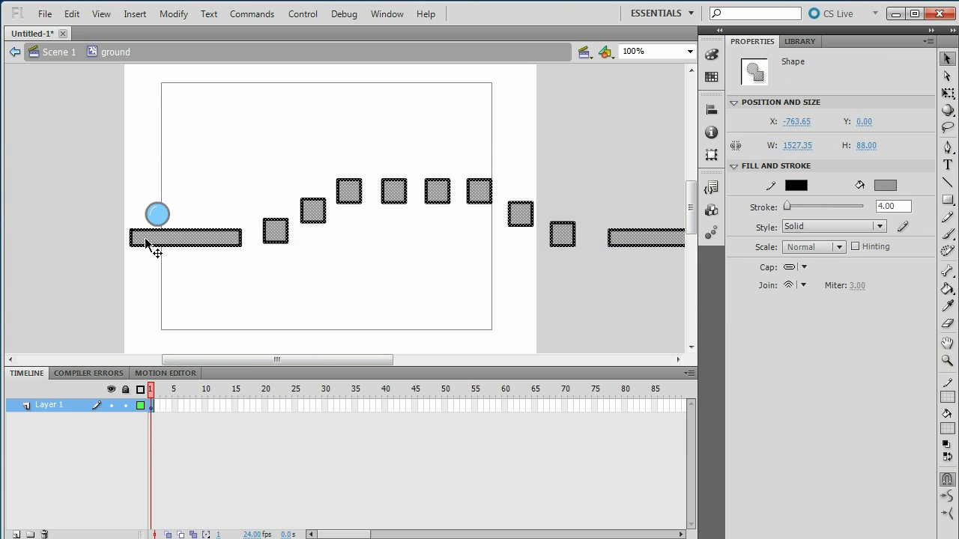
{"action": "key", "text": "q"}
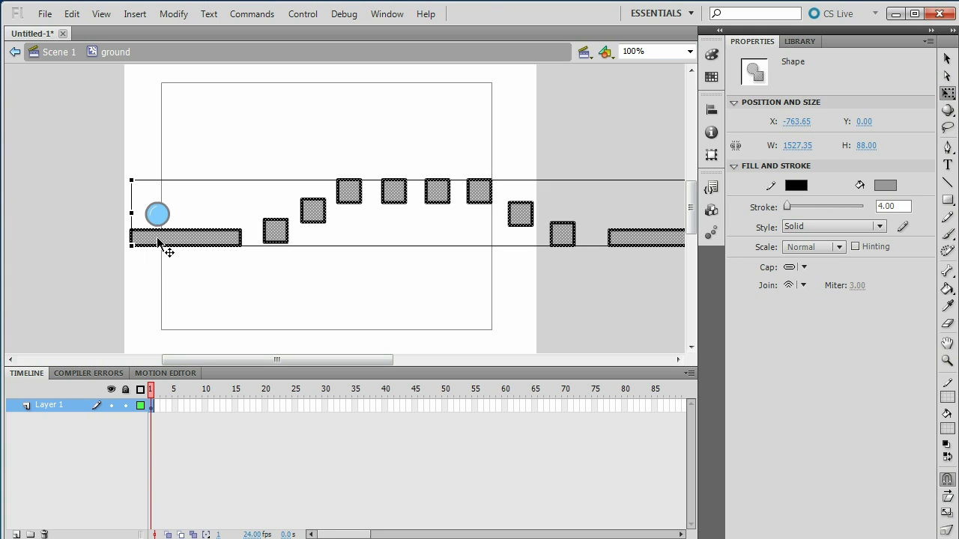
{"action": "key", "text": "v"}
{"action": "left_click_drag", "start_coordinate": [140, 237], "coordinate": [128, 245]}
{"action": "left_click", "coordinate": [158, 294]}
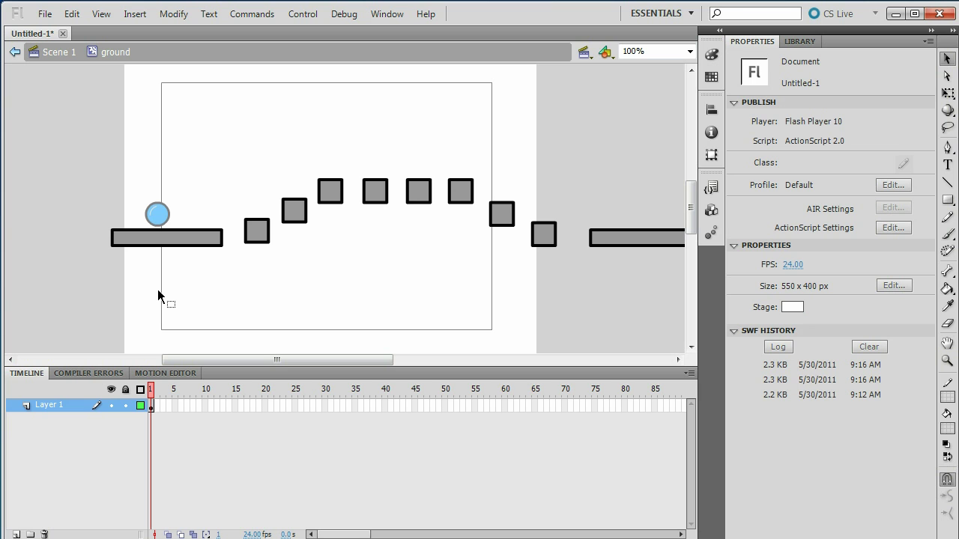
{"action": "key", "text": "ctrl+Return"}
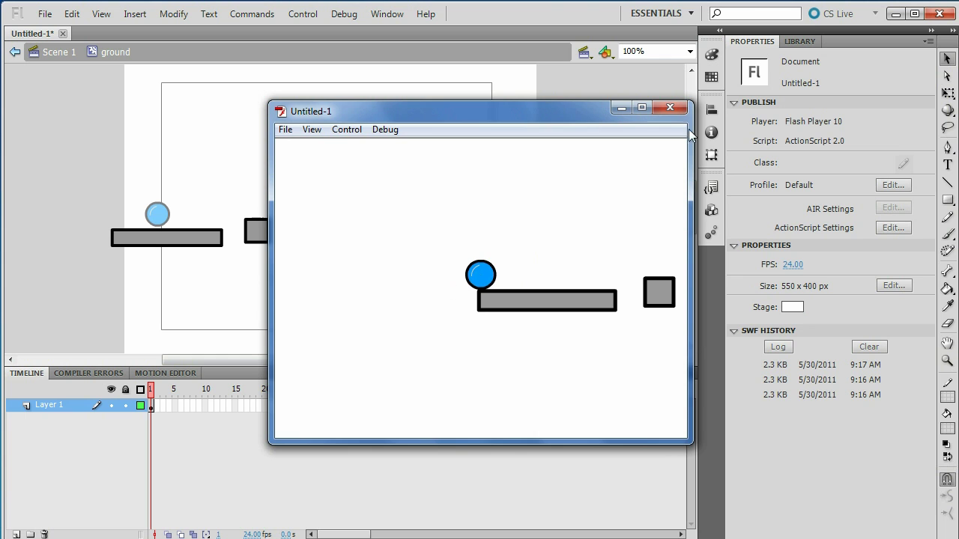
{"action": "left_click", "coordinate": [670, 110]}
- Move the long starting platform, fill and outline together, further left to X about -806
{"action": "left_click_drag", "start_coordinate": [185, 238], "coordinate": [166, 238]}
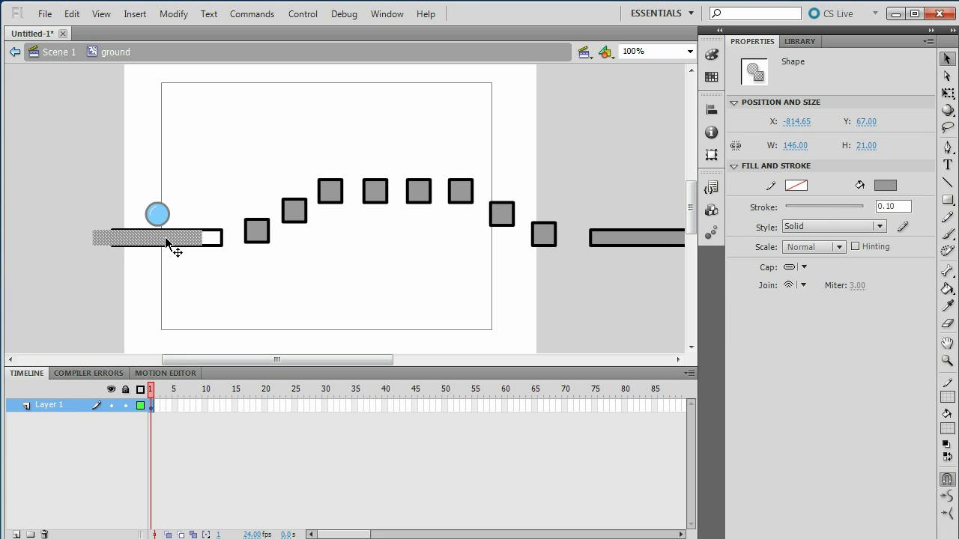
{"action": "key", "text": "ctrl+z"}
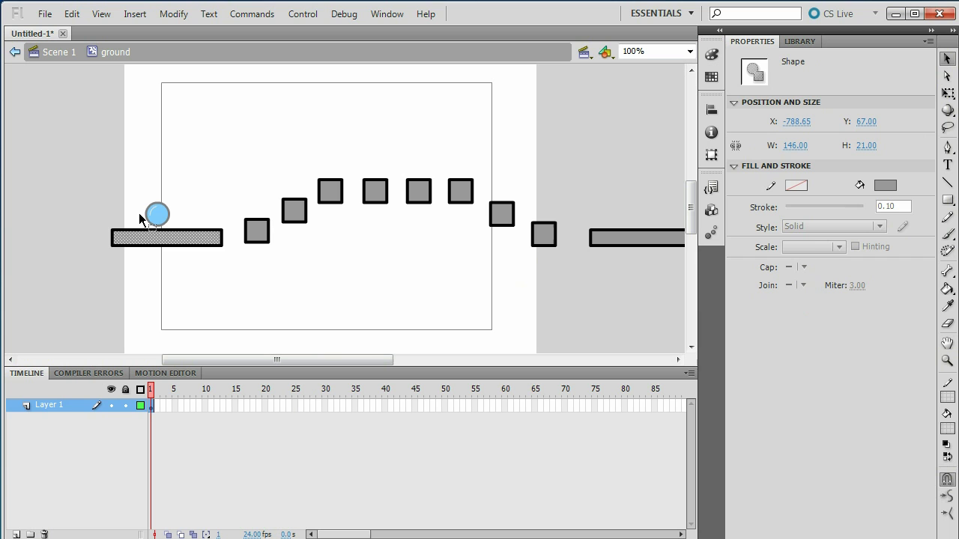
{"action": "double_click", "coordinate": [168, 238]}
{"action": "left_click_drag", "start_coordinate": [182, 241], "coordinate": [169, 240]}
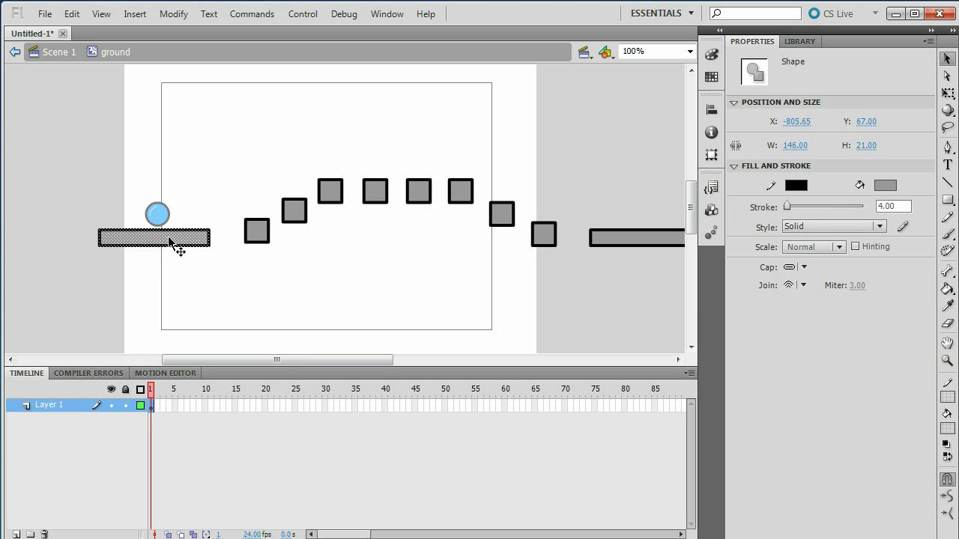
{"action": "left_click", "coordinate": [230, 277]}
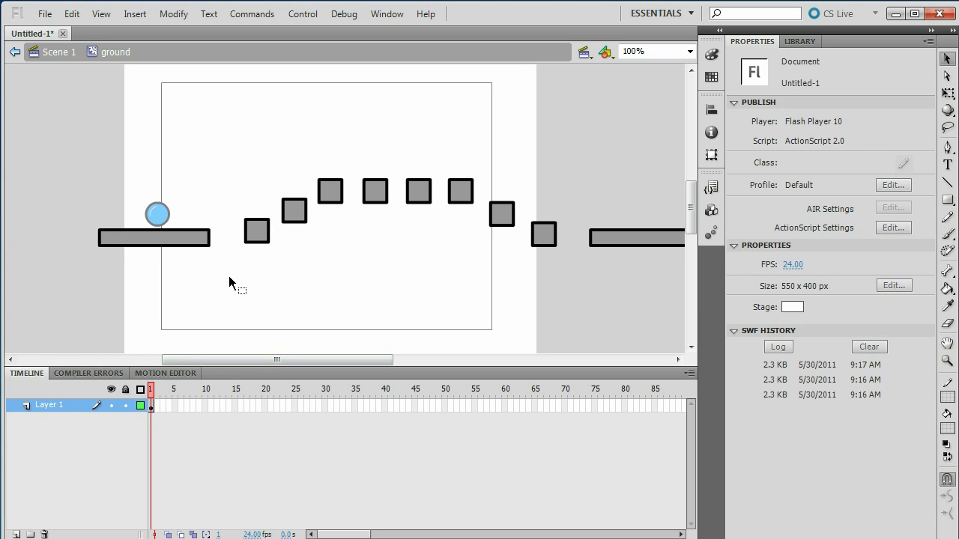
- Test the movie by moving and jumping the ball across the platforms and letting it fall, and close the preview
{"action": "key", "text": "ctrl+Return"}
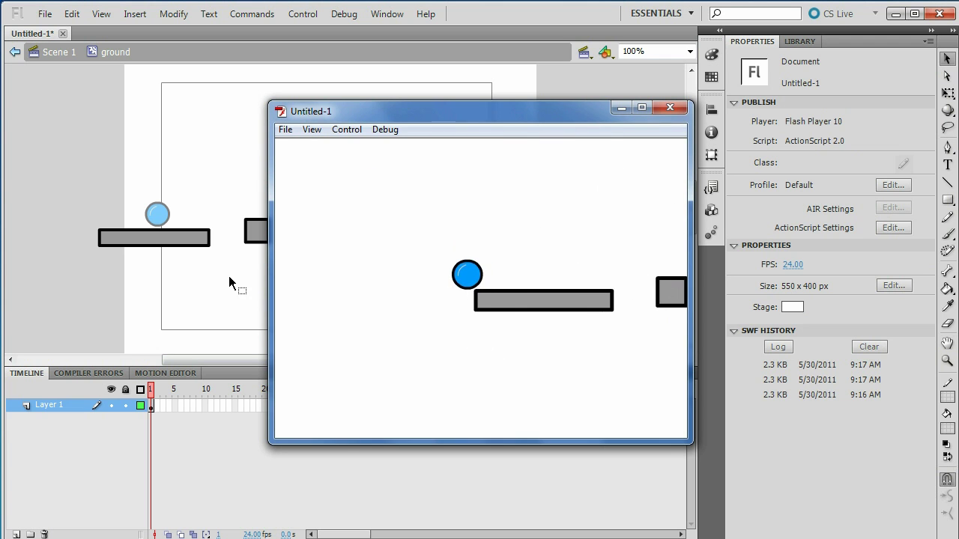
{"action": "key", "text": "Right"}
{"action": "key", "text": "Up"}
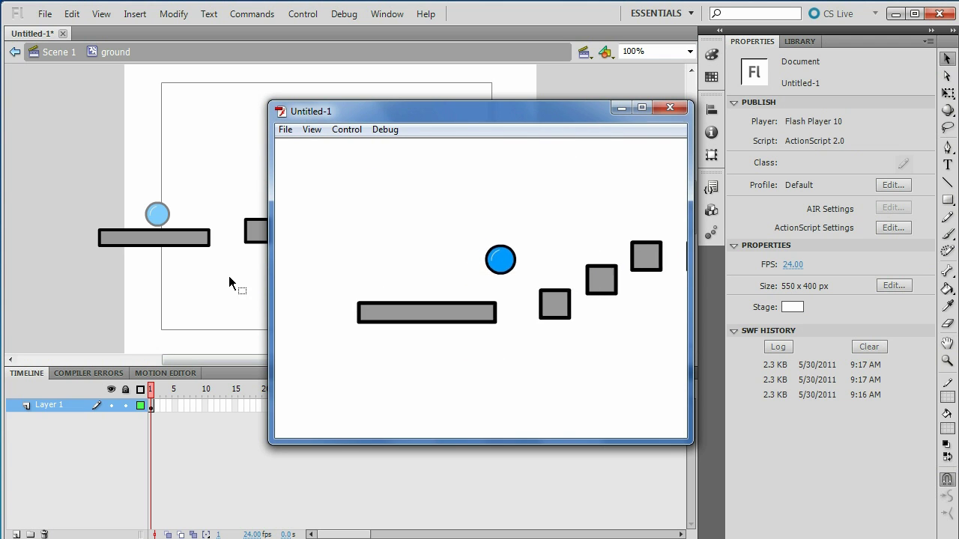
{"action": "key", "text": "Up"}
{"action": "key", "text": "Right"}
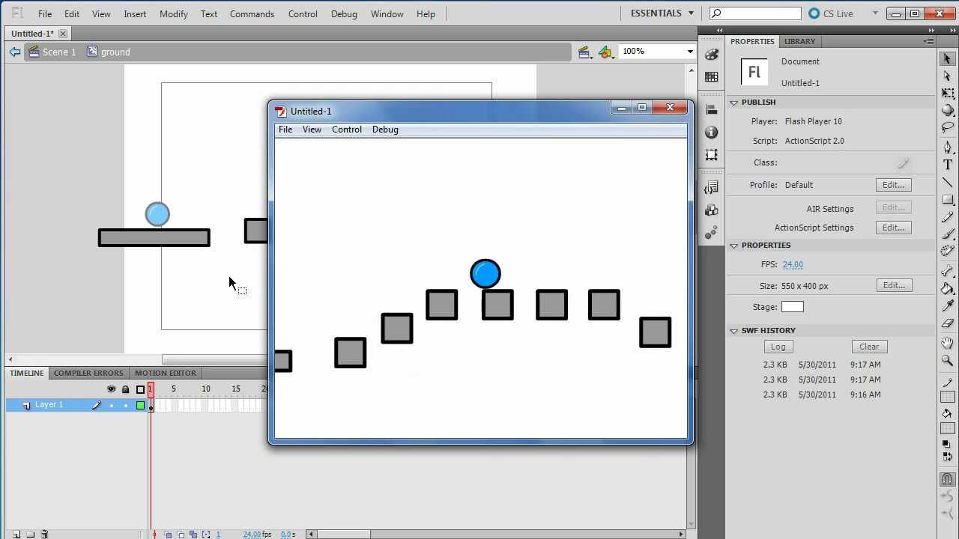
{"action": "key", "text": "Right"}
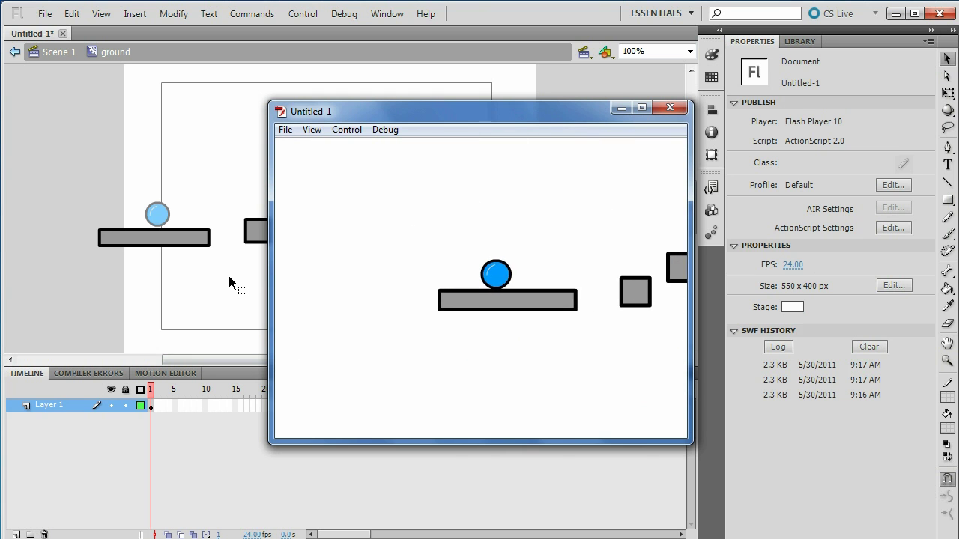
{"action": "key", "text": "Up"}
{"action": "key", "text": "Right"}
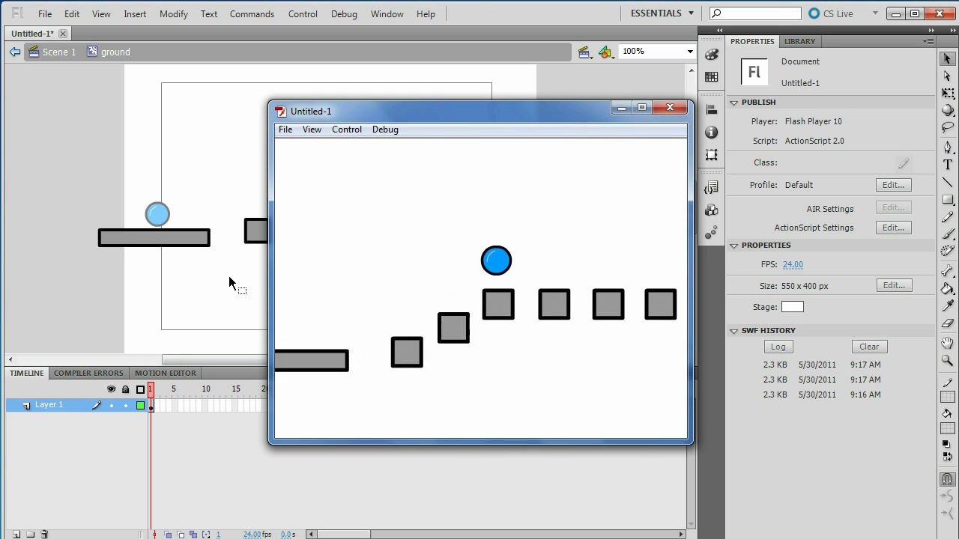
{"action": "key", "text": "Right"}
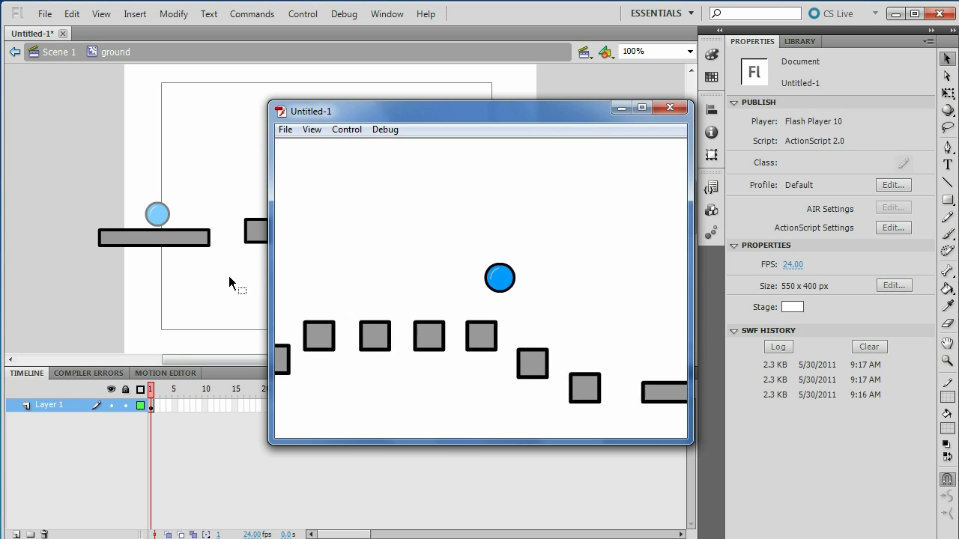
{"action": "key", "text": "Right"}
{"action": "key", "text": "Up"}
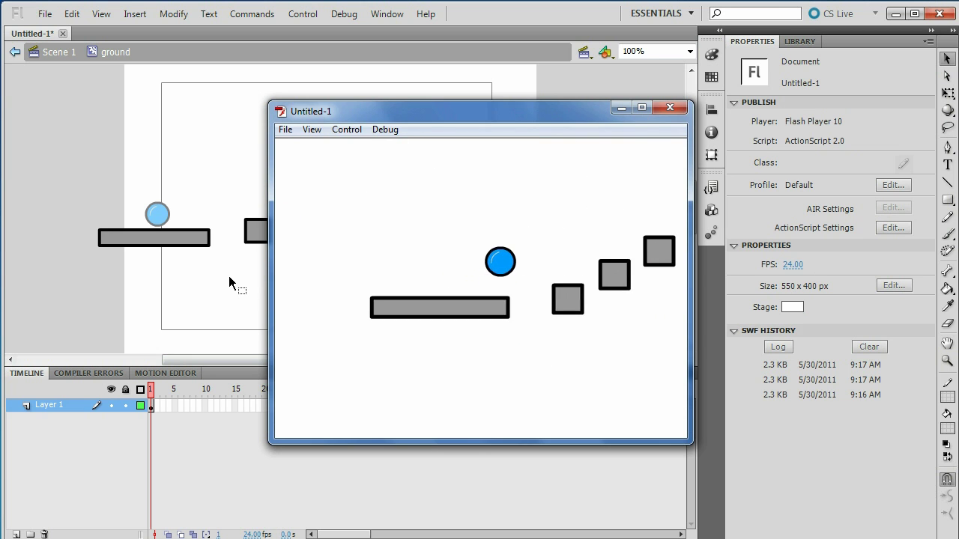
{"action": "key", "text": "Right"}
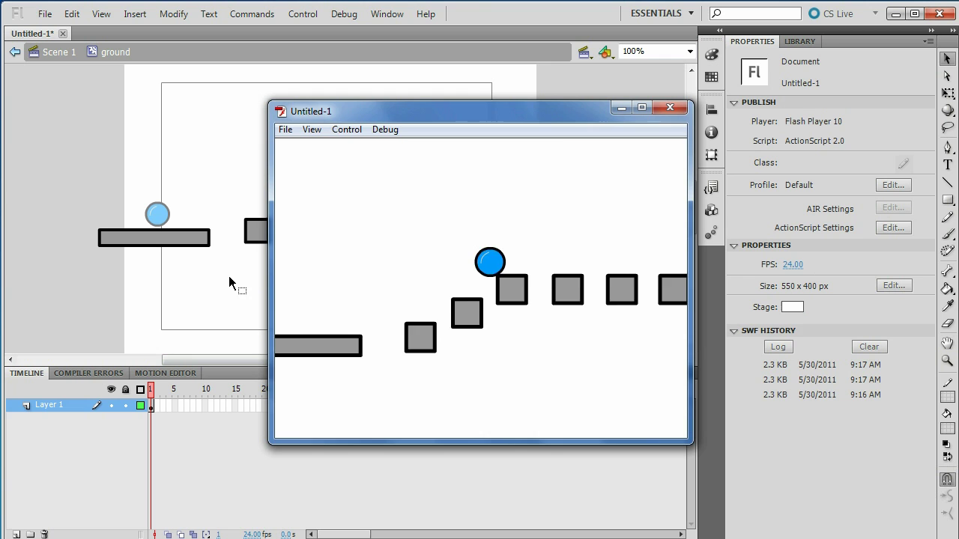
{"action": "key", "text": "Right"}
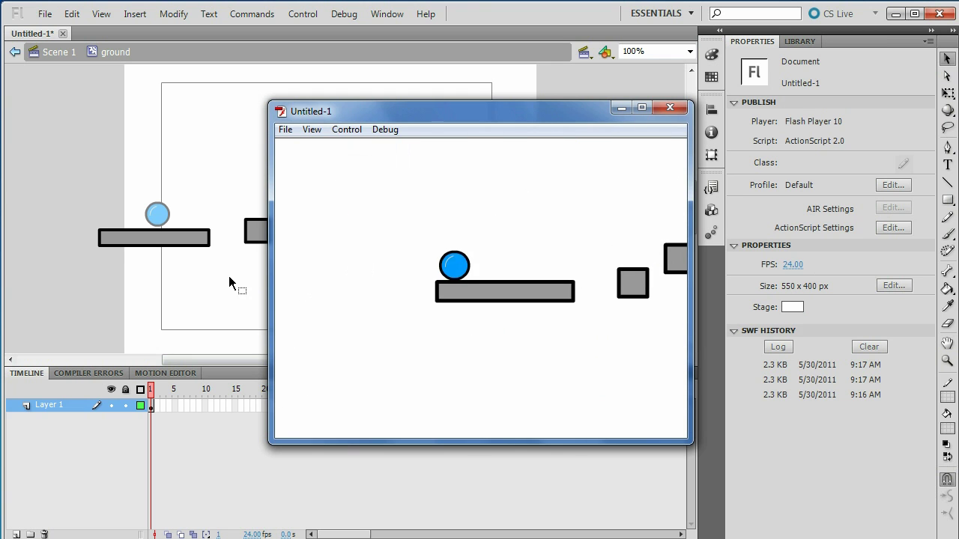
{"action": "left_click", "coordinate": [671, 108]}
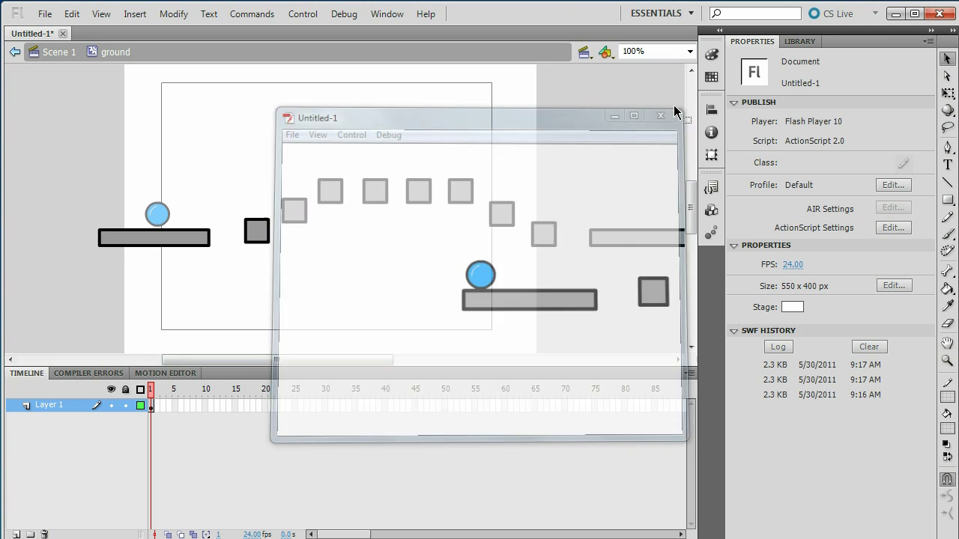
- Return to Scene 1 and move the ball left so it sits above the left part of the starting platform
{"action": "double_click", "coordinate": [170, 281]}
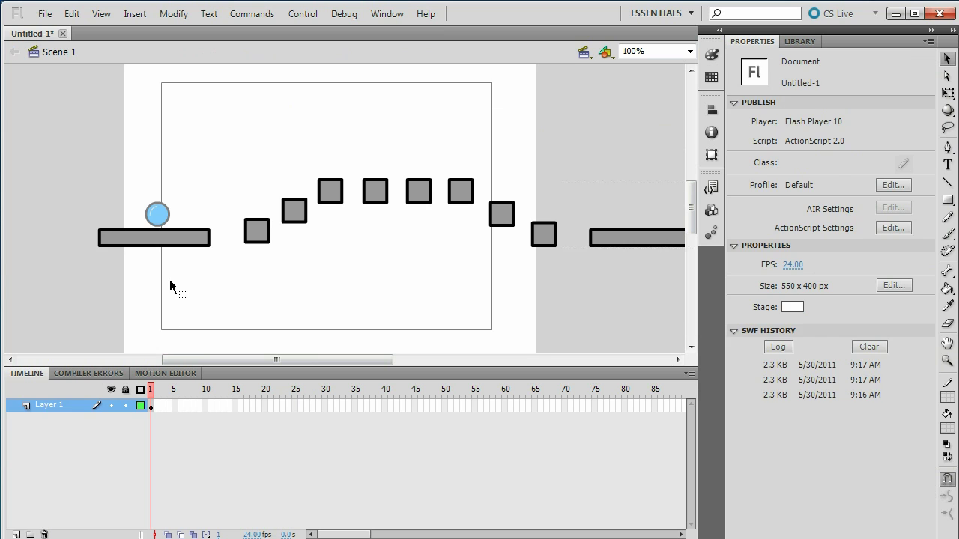
{"action": "left_click_drag", "start_coordinate": [155, 217], "coordinate": [129, 217]}
{"action": "left_click", "coordinate": [93, 307]}
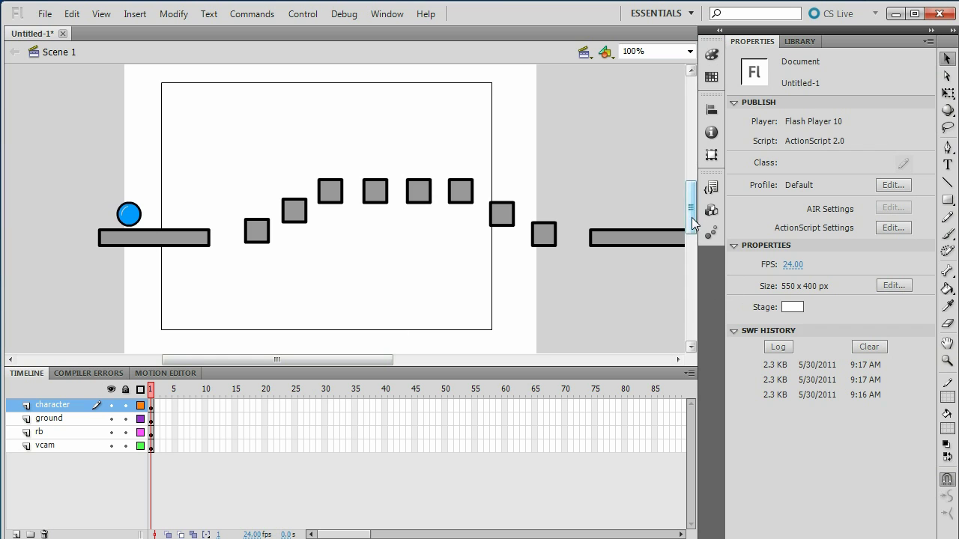
- Add a new layer directly above the rb layer and name it spikes
{"action": "left_click_drag", "start_coordinate": [691, 219], "coordinate": [670, 257]}
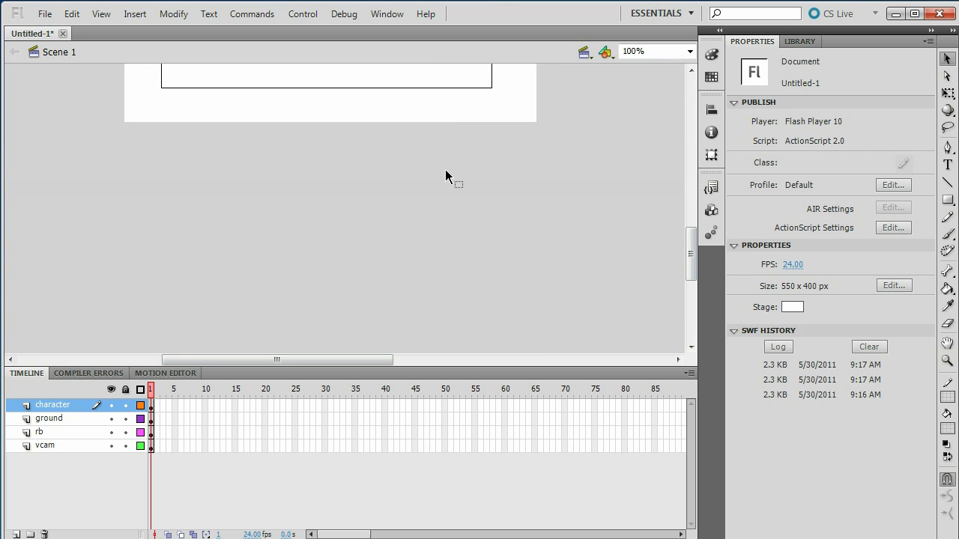
{"action": "left_click", "coordinate": [488, 188]}
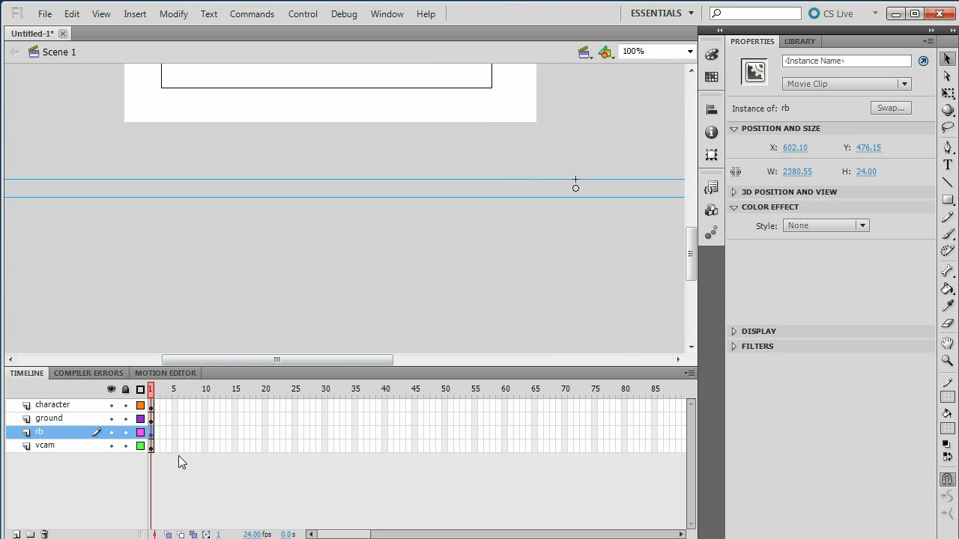
{"action": "left_click_drag", "start_coordinate": [689, 265], "coordinate": [669, 213]}
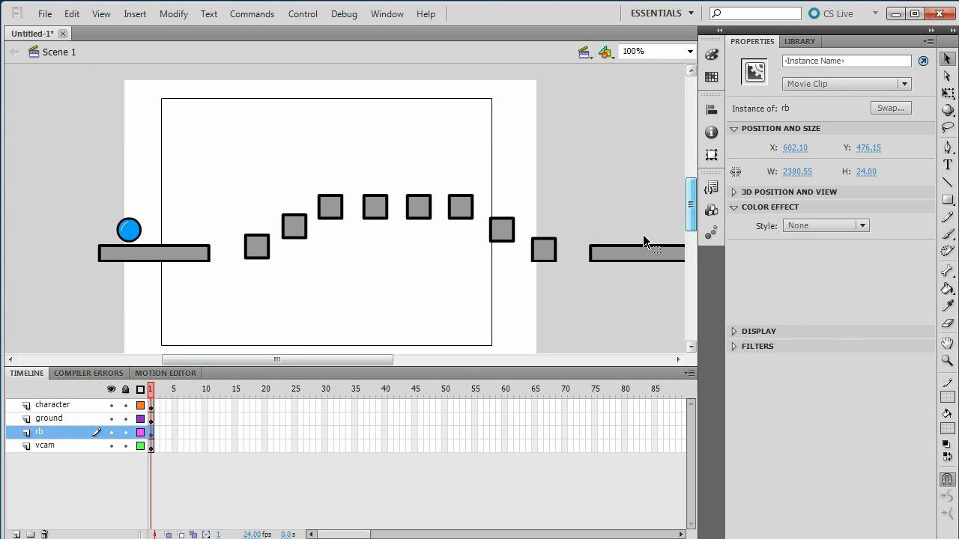
{"action": "left_click", "coordinate": [16, 535]}
{"action": "double_click", "coordinate": [60, 433]}
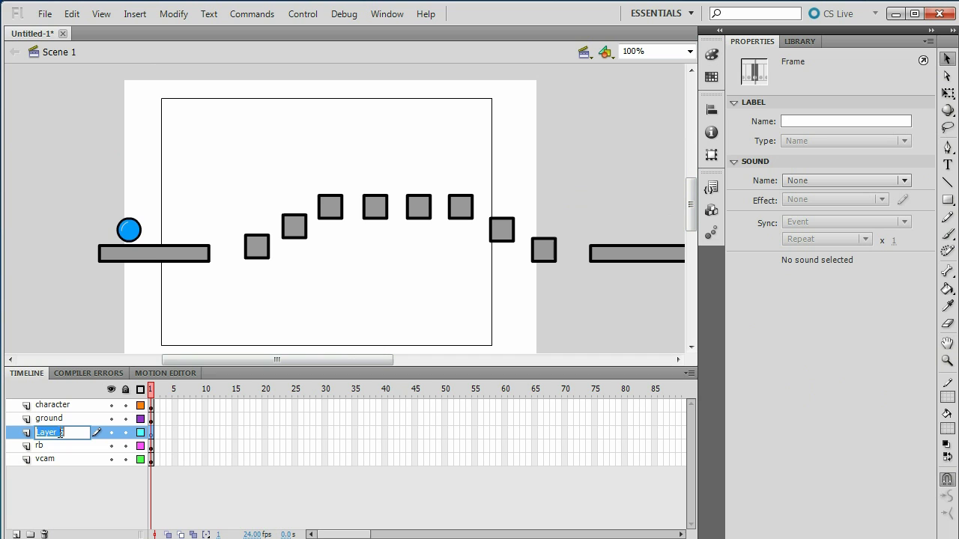
{"action": "type", "text": "spikes"}
{"action": "key", "text": "Return"}
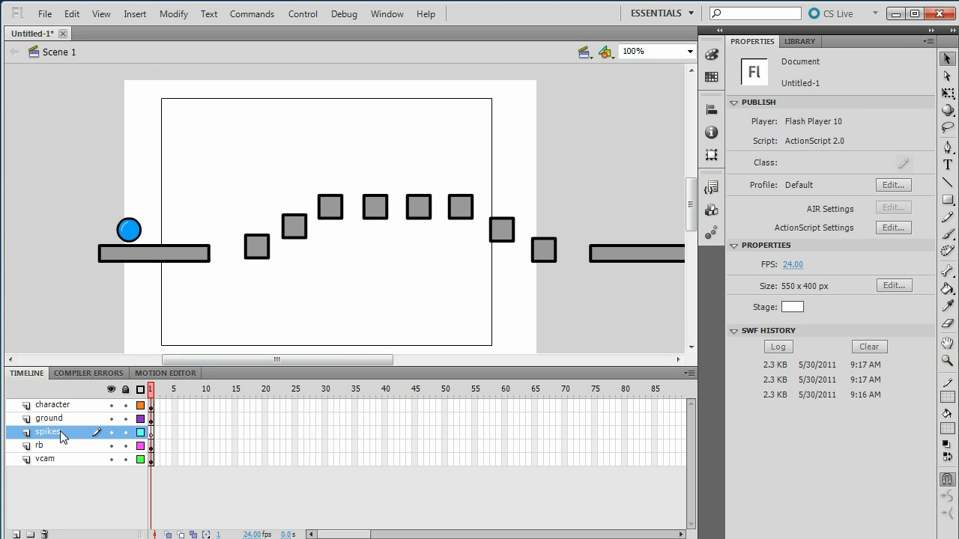
- Inside the VCam_AS2 symbol, add a layer named hp between actions and viewfinder, and return to Scene 1
{"action": "double_click", "coordinate": [391, 303]}
{"action": "left_click", "coordinate": [15, 534]}
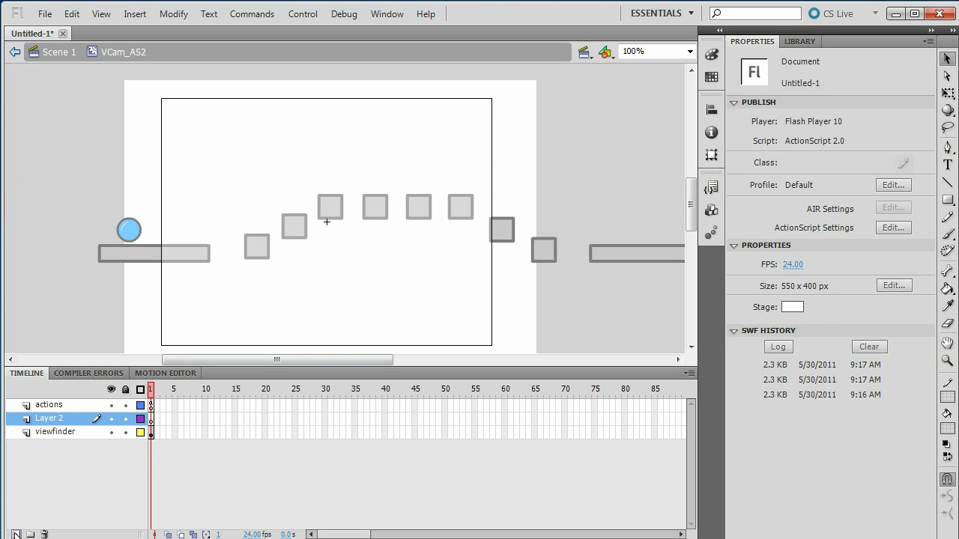
{"action": "double_click", "coordinate": [58, 421]}
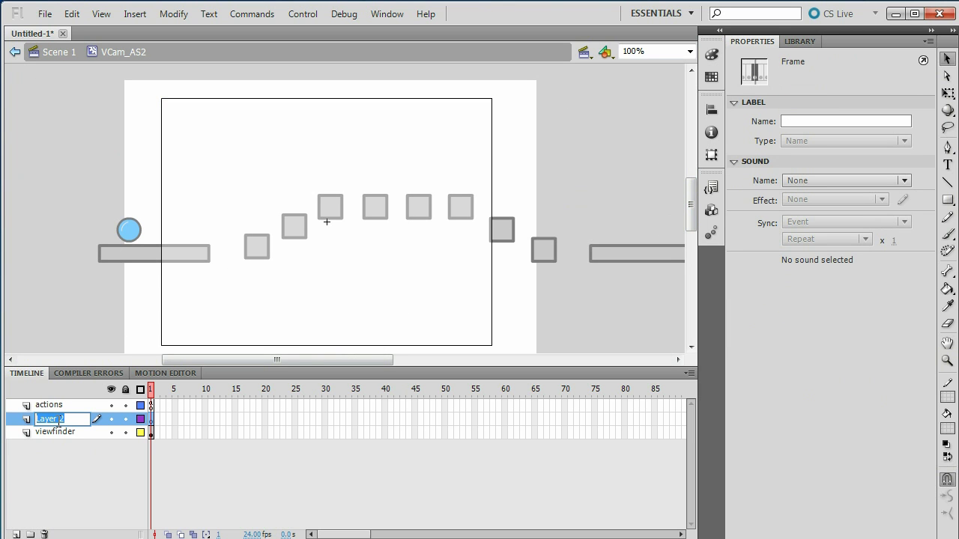
{"action": "type", "text": "hp"}
{"action": "key", "text": "Return"}
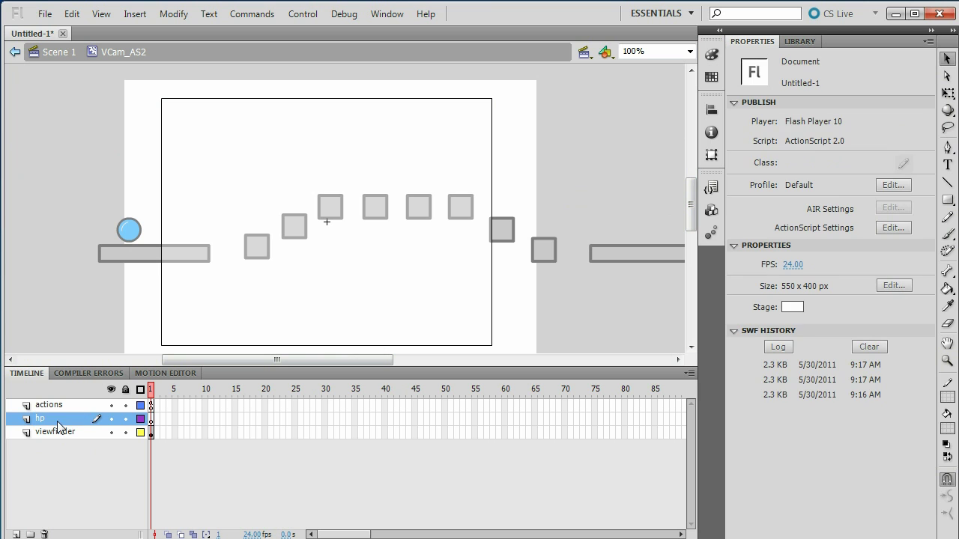
{"action": "double_click", "coordinate": [84, 318]}
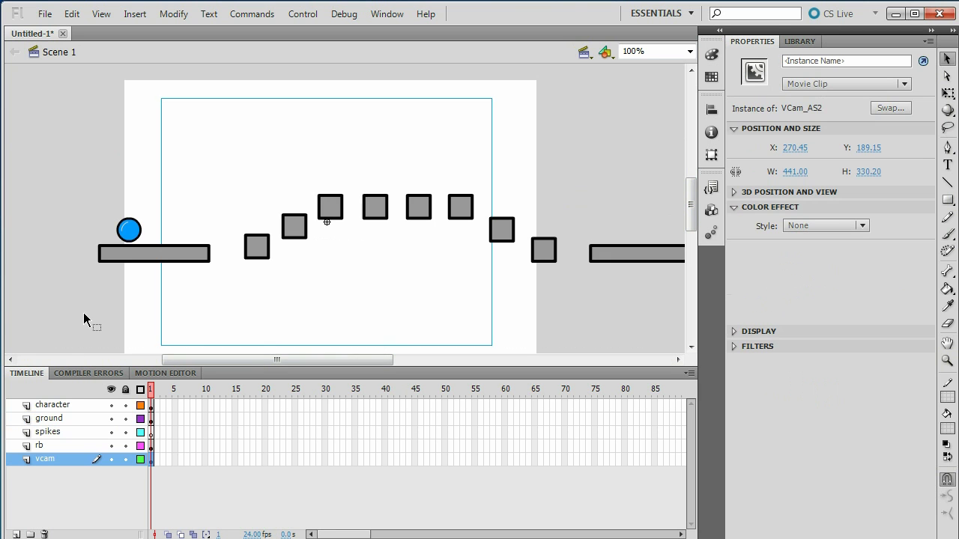
{"action": "mouse_move", "coordinate": [690, 218]}
{"action": "left_mouse_down"}
{"action": "mouse_move", "coordinate": [690, 270]}
{"action": "mouse_move", "coordinate": [679, 208]}
{"action": "left_mouse_up"}
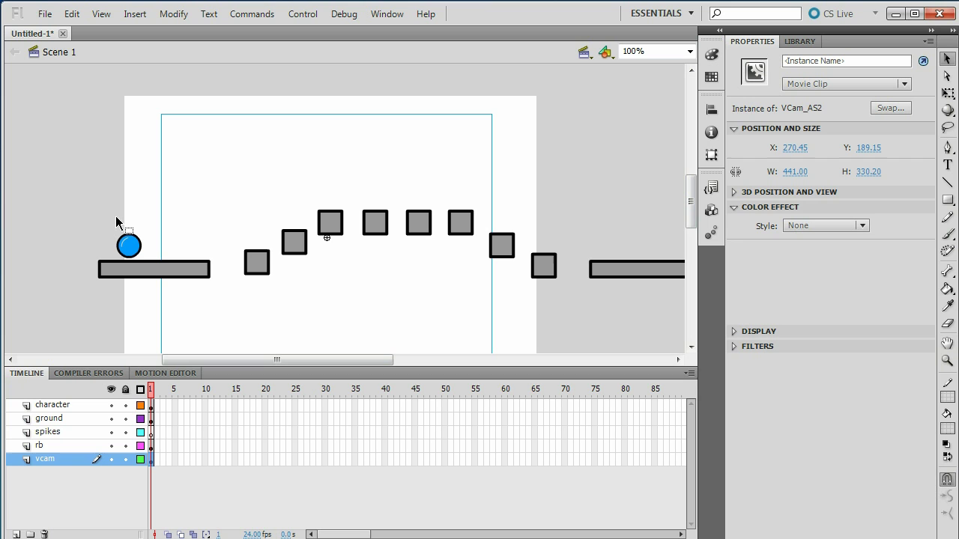
{"action": "left_click_drag", "start_coordinate": [292, 360], "coordinate": [317, 350]}
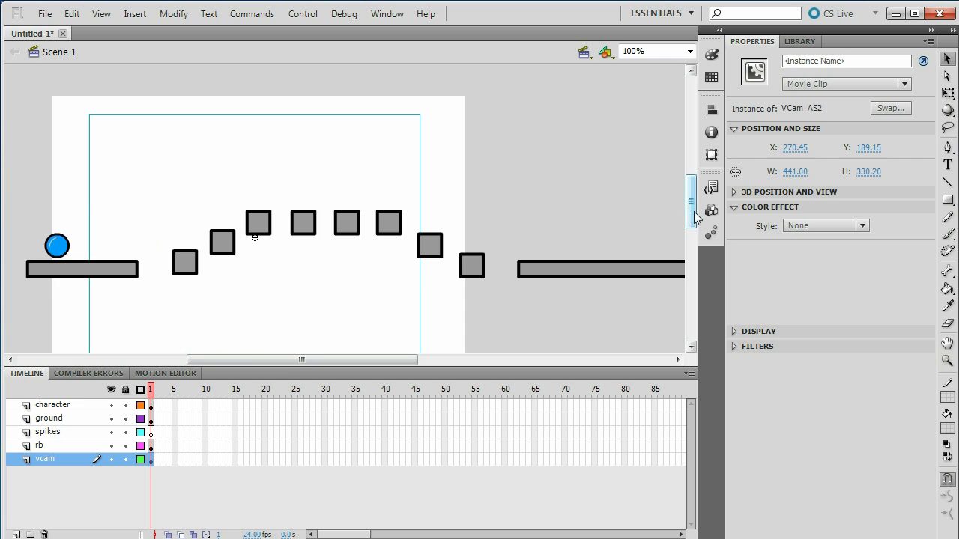
{"action": "mouse_move", "coordinate": [690, 213]}
{"action": "left_mouse_down"}
{"action": "mouse_move", "coordinate": [690, 235]}
{"action": "mouse_move", "coordinate": [690, 222]}
{"action": "left_mouse_up"}
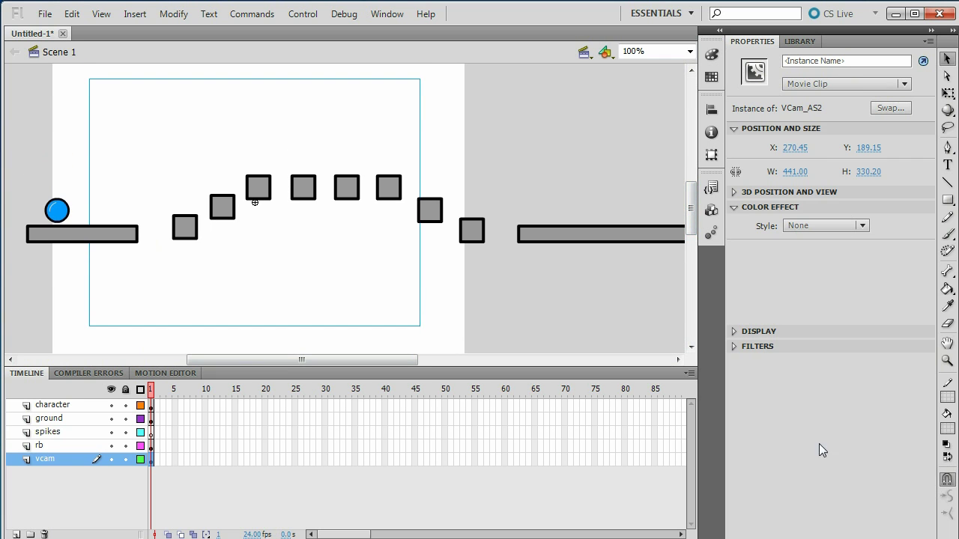